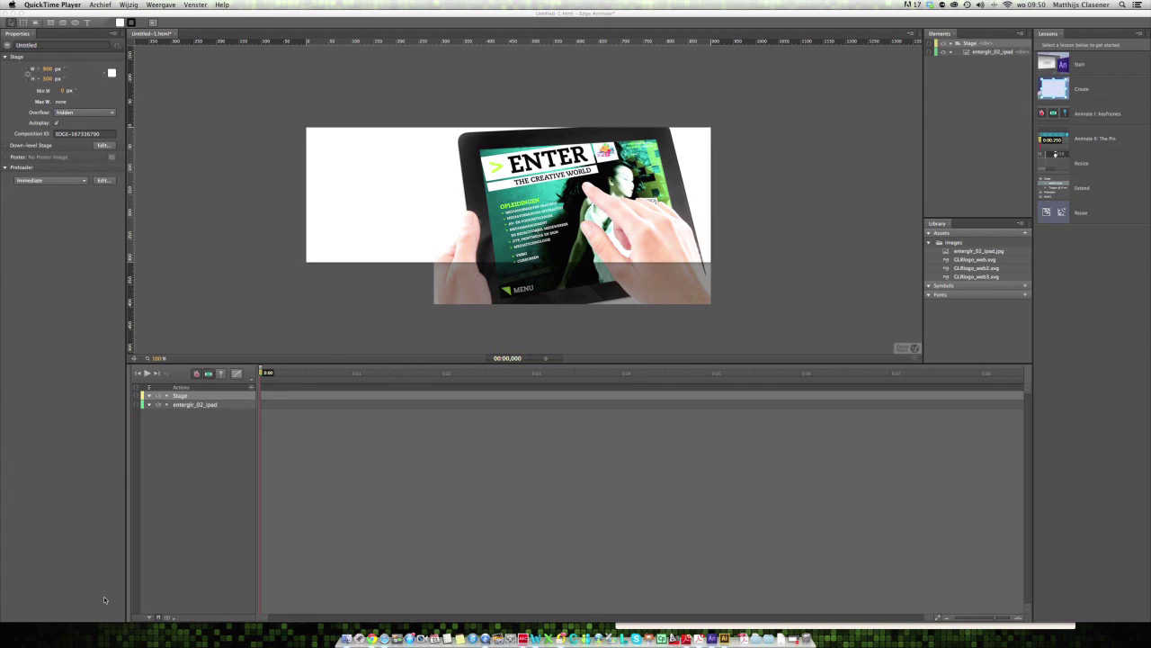
- Activate the Edge Animate window holding the untitled banner with the iPad photo
{"action": "left_click", "coordinate": [707, 146]}
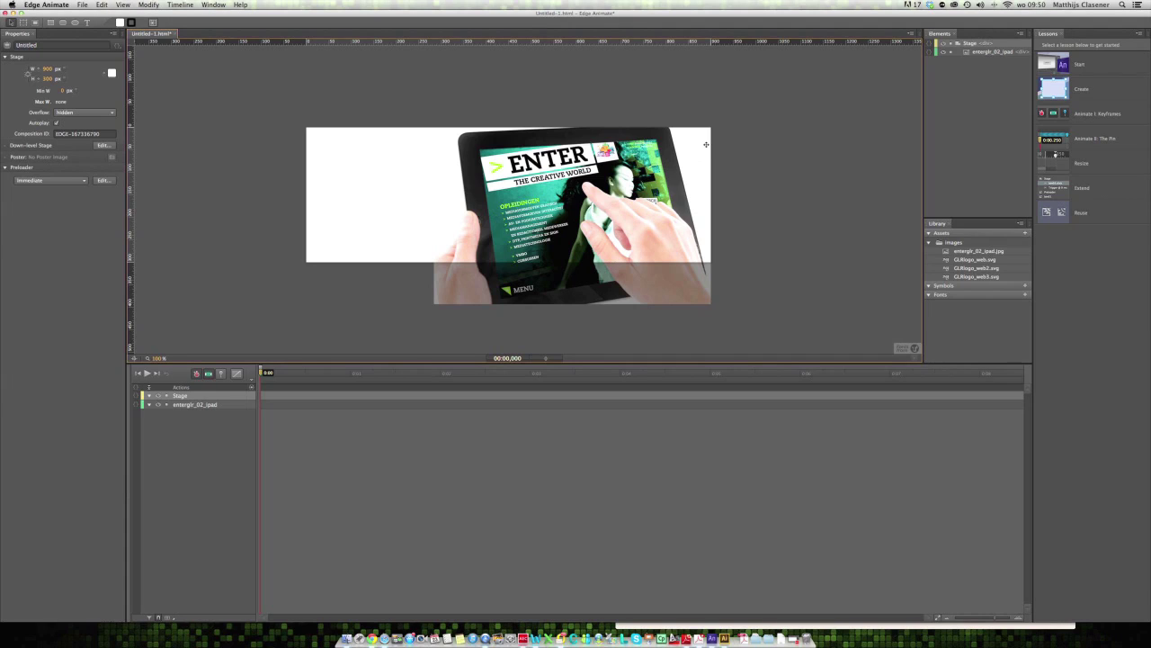
- Check the Import dialog's supported file types, then switch to the logo file in Illustrator
{"action": "left_click", "coordinate": [80, 4]}
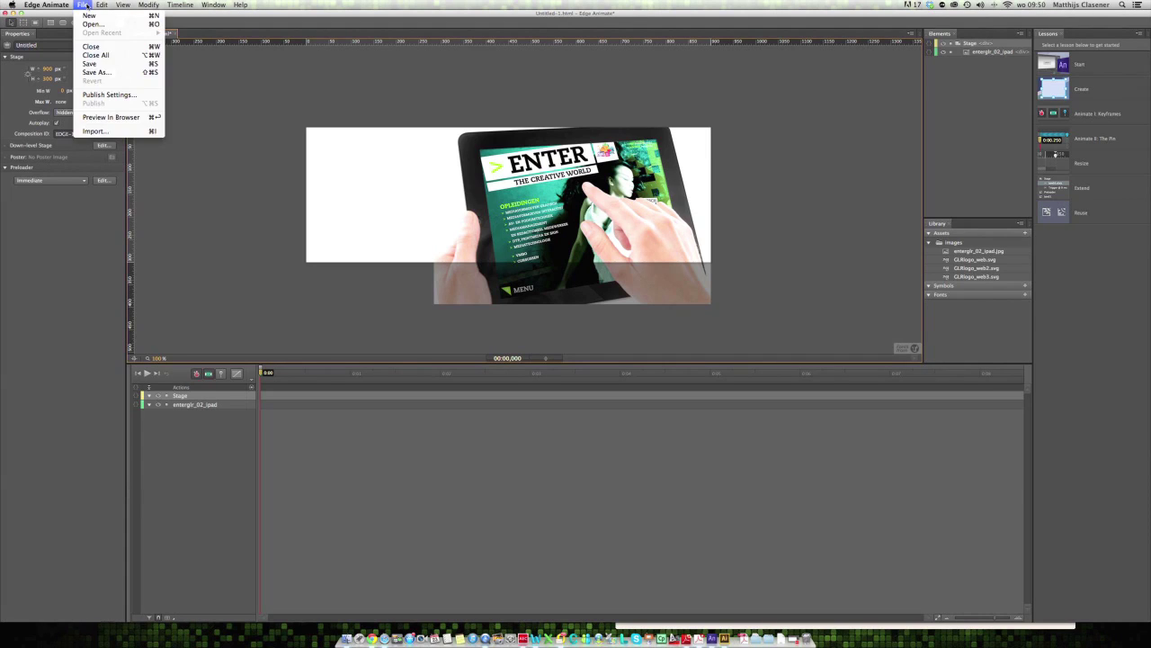
{"action": "left_click", "coordinate": [101, 132]}
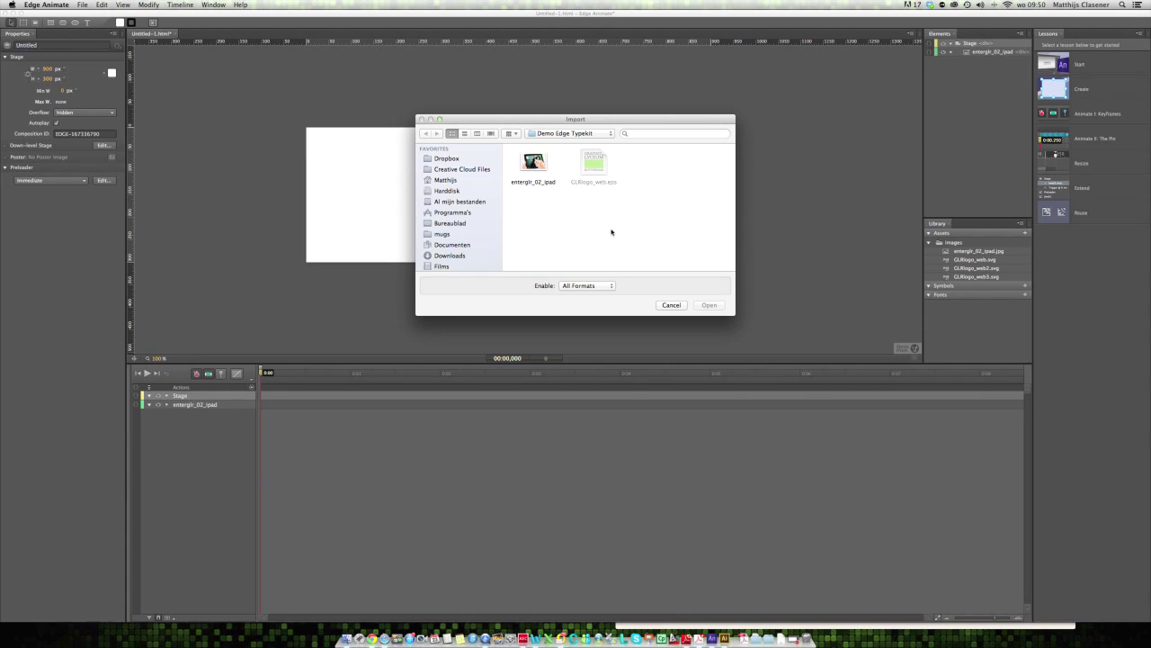
{"action": "left_click", "coordinate": [603, 286]}
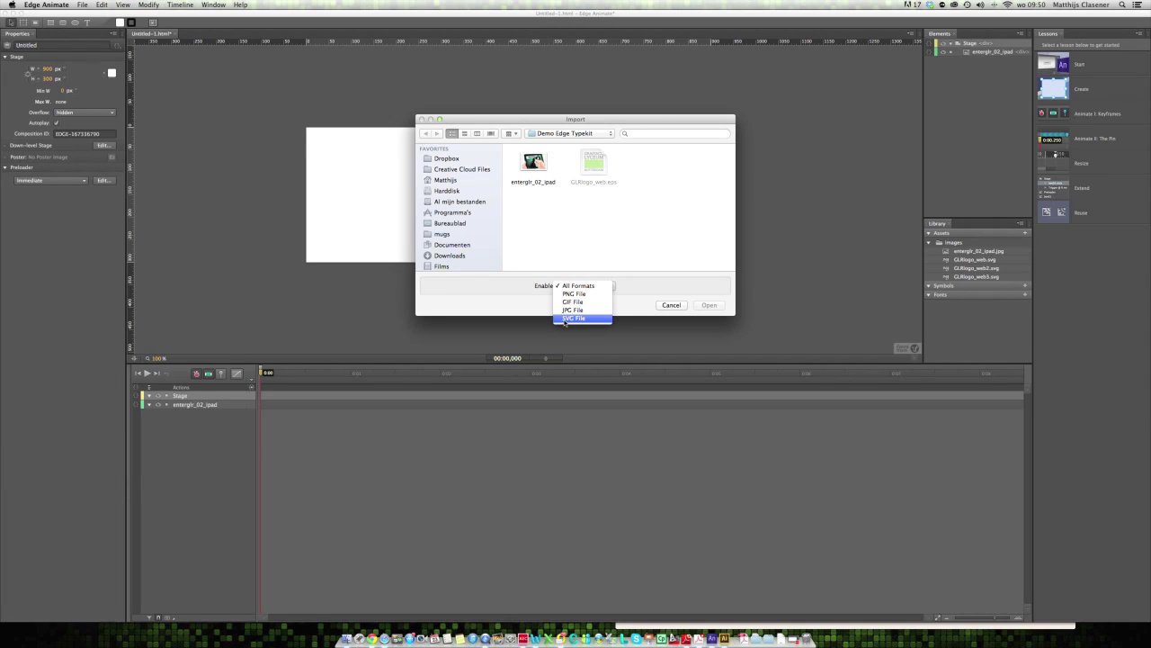
{"action": "key", "text": "Escape"}
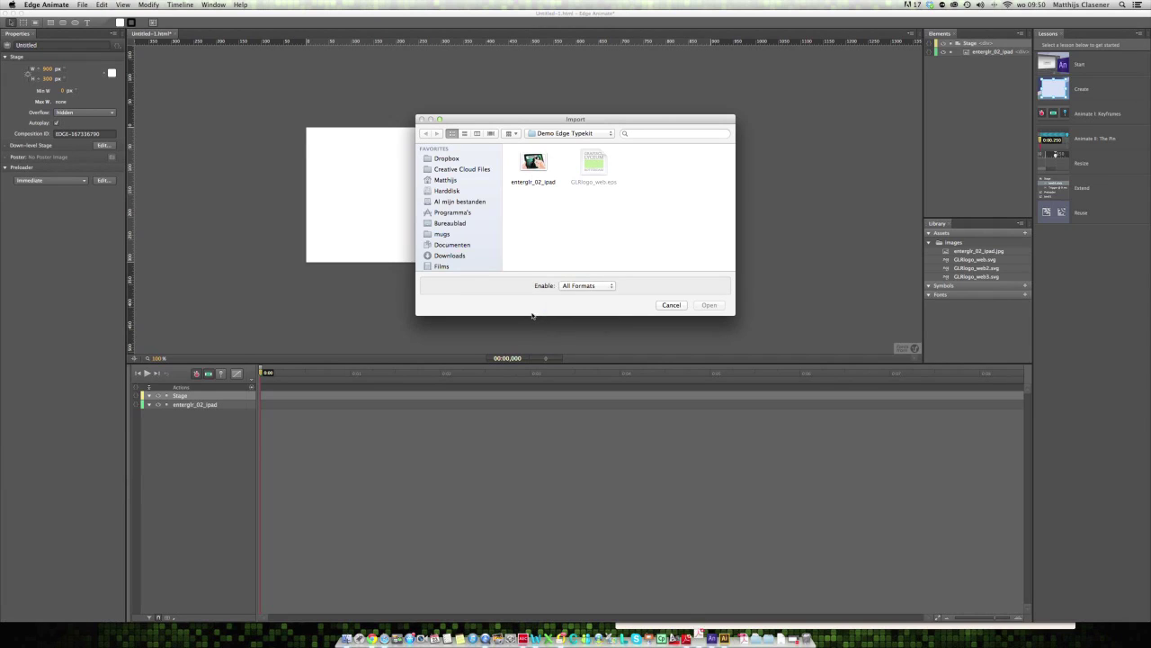
{"action": "left_click", "coordinate": [724, 638]}
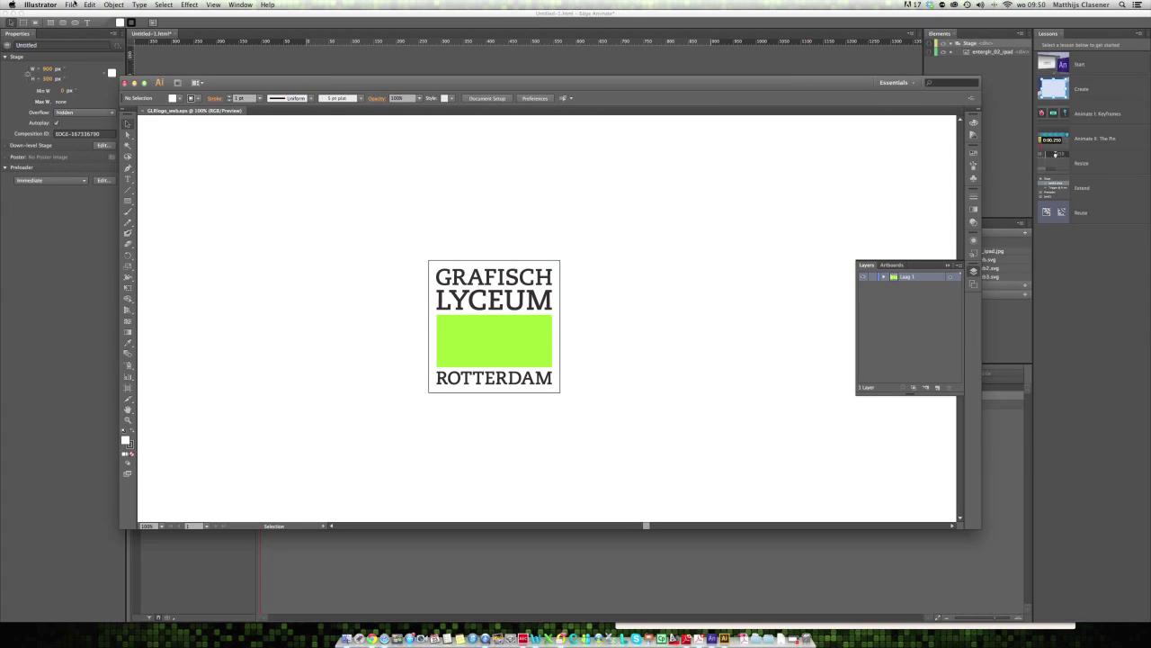
- Save the Grafisch Lyceum Rotterdam logo in SVG format as GLRlogo_web.svg
{"action": "left_click", "coordinate": [71, 4]}
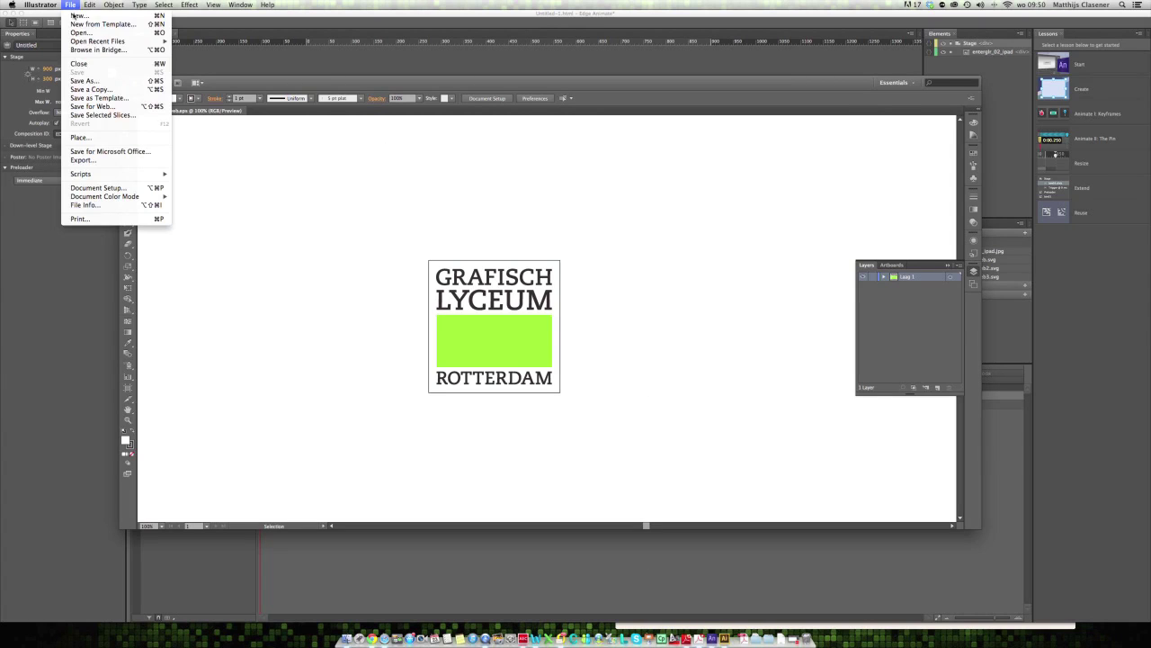
{"action": "left_click", "coordinate": [94, 83]}
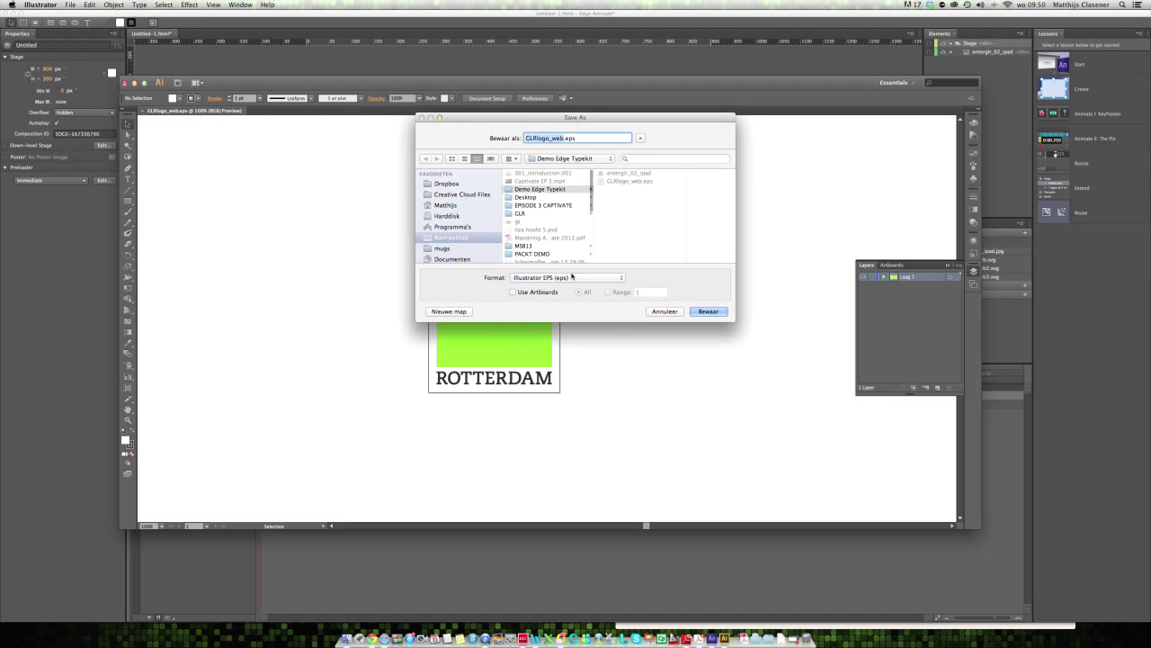
{"action": "left_click", "coordinate": [572, 278]}
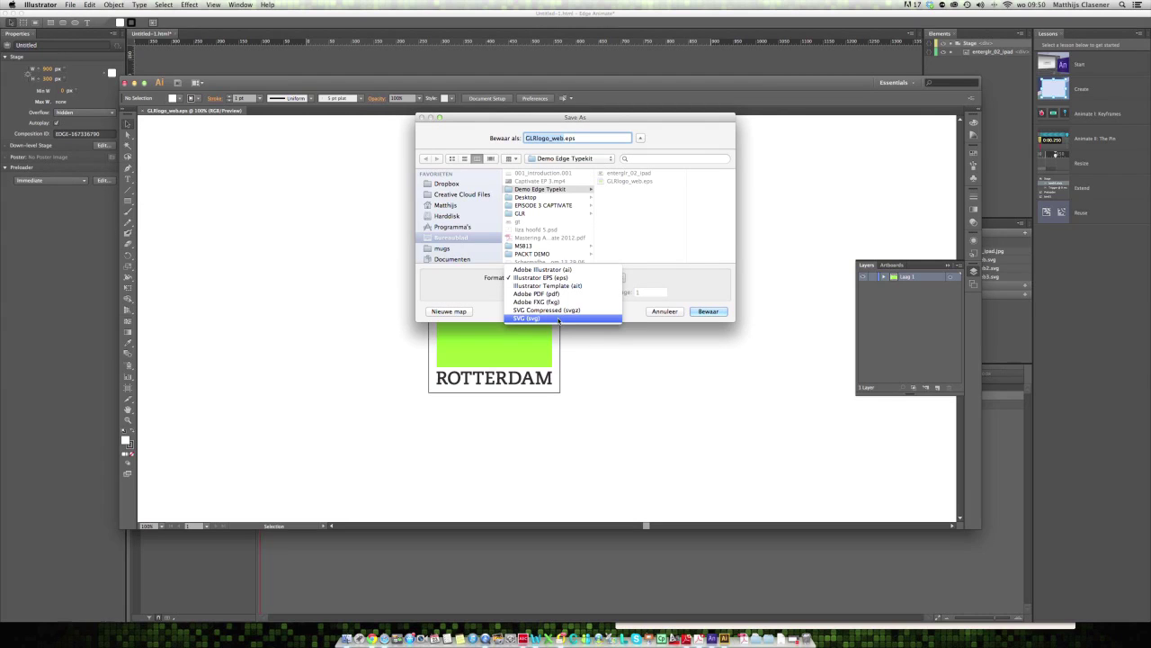
{"action": "left_click", "coordinate": [558, 318]}
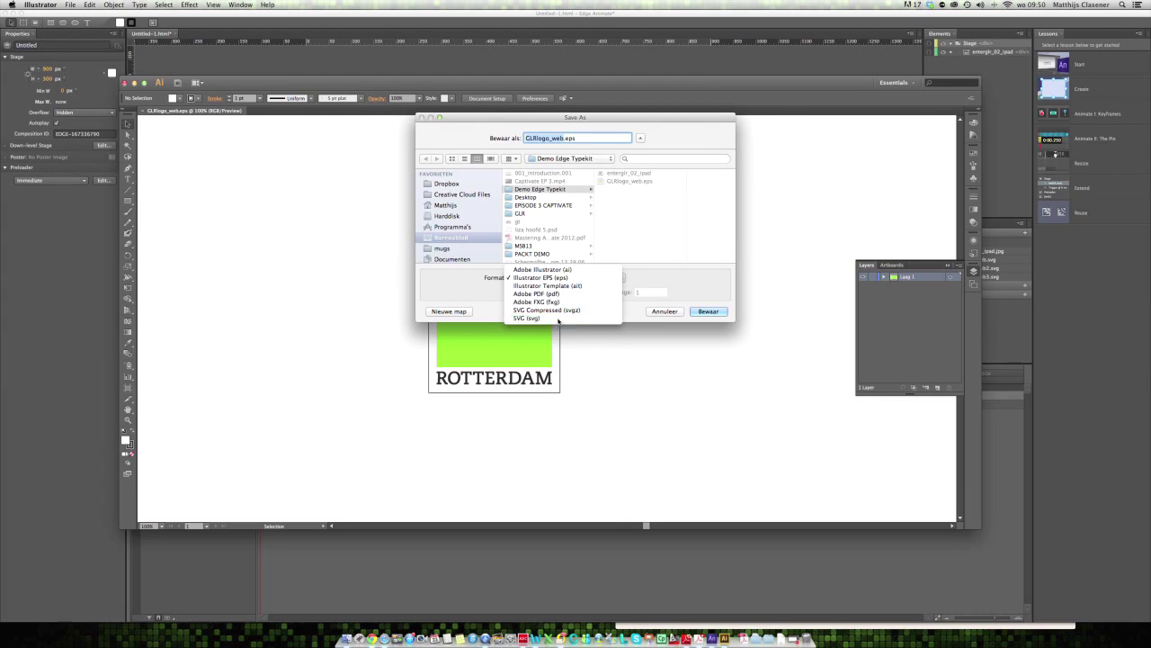
{"action": "left_click", "coordinate": [708, 311]}
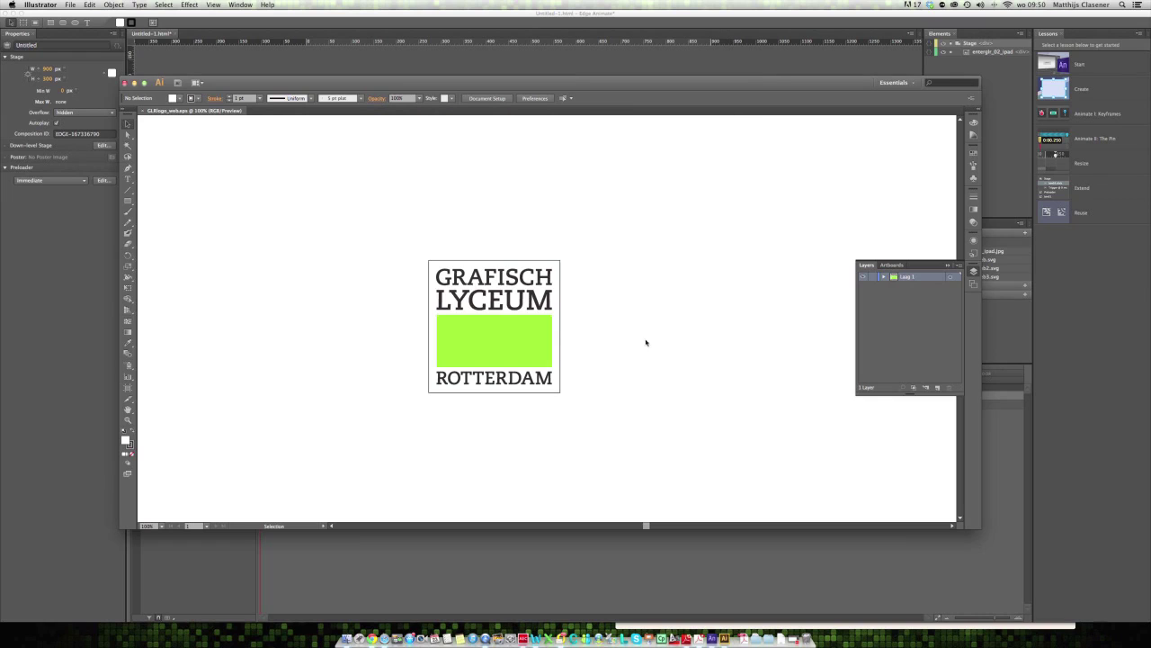
- Import GLRlogo_web.svg onto the stage and scale it to about 225 px wide
{"action": "left_click", "coordinate": [662, 361]}
{"action": "left_click", "coordinate": [437, 570]}
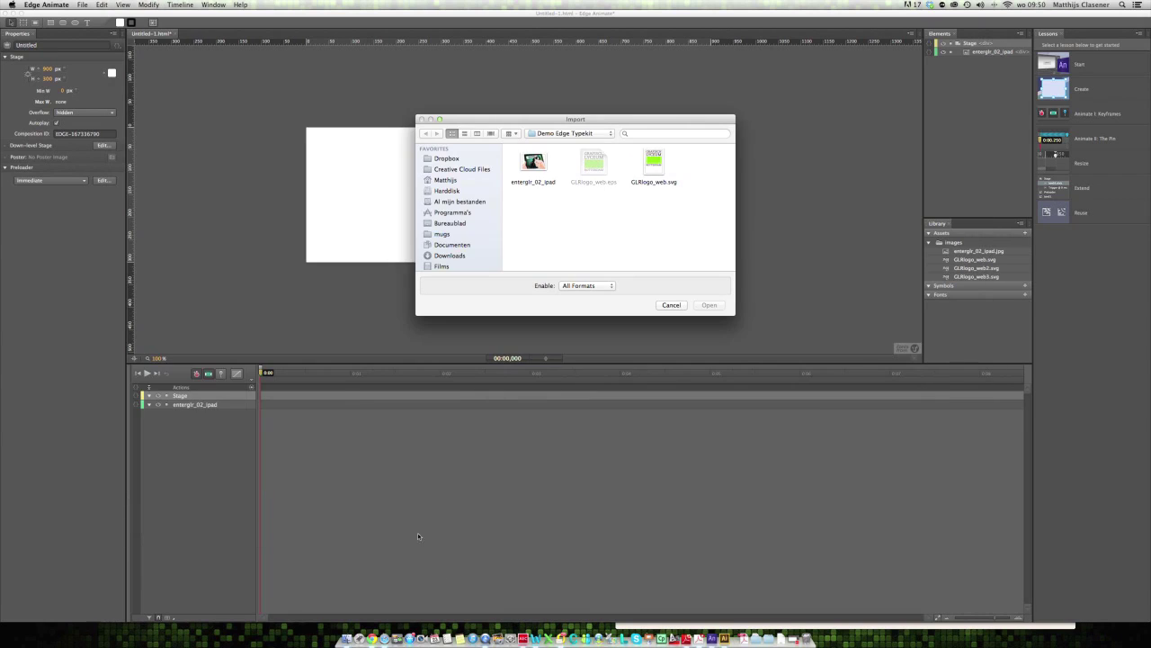
{"action": "left_click", "coordinate": [662, 158]}
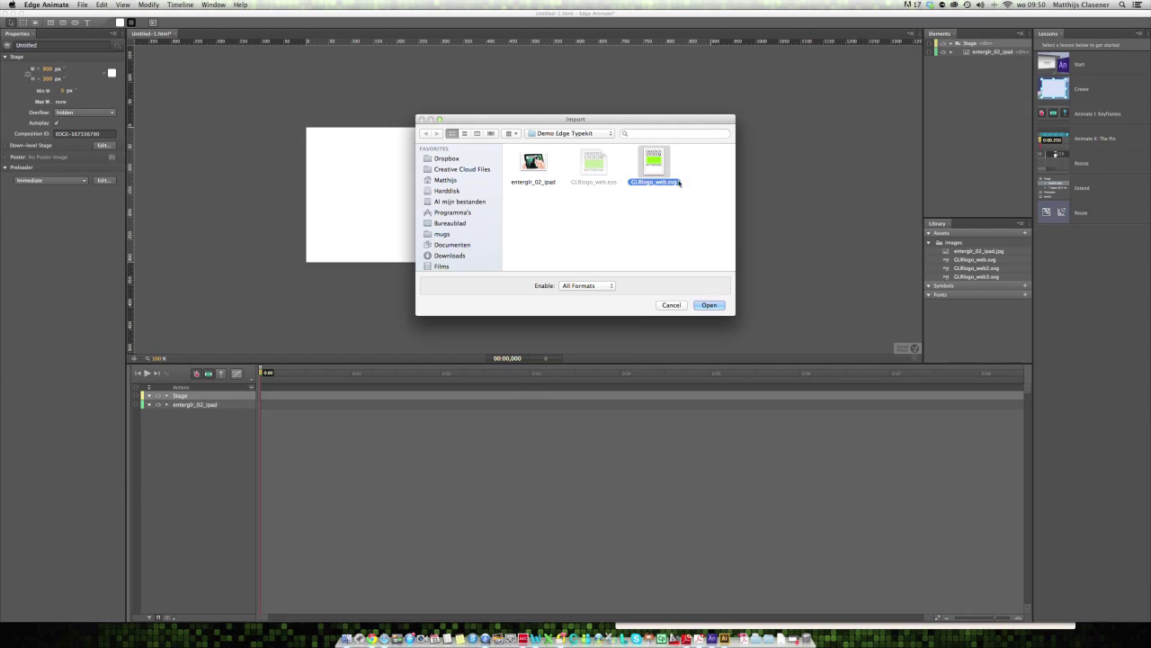
{"action": "left_click", "coordinate": [710, 305]}
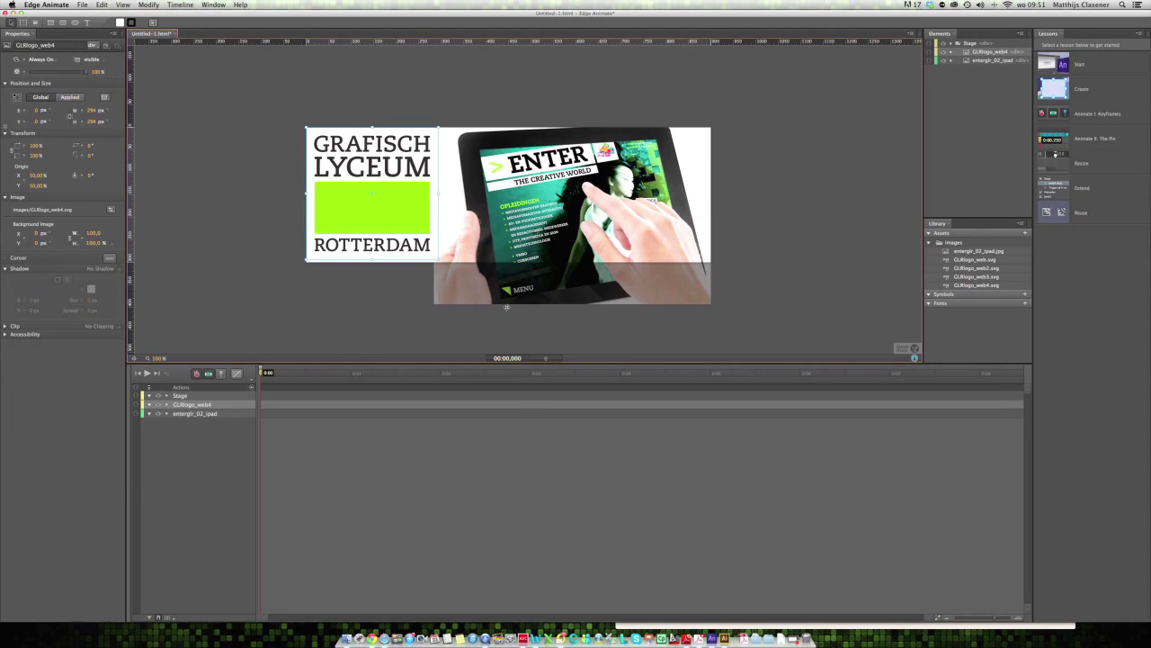
{"action": "left_click_drag", "start_coordinate": [439, 259], "coordinate": [392, 197]}
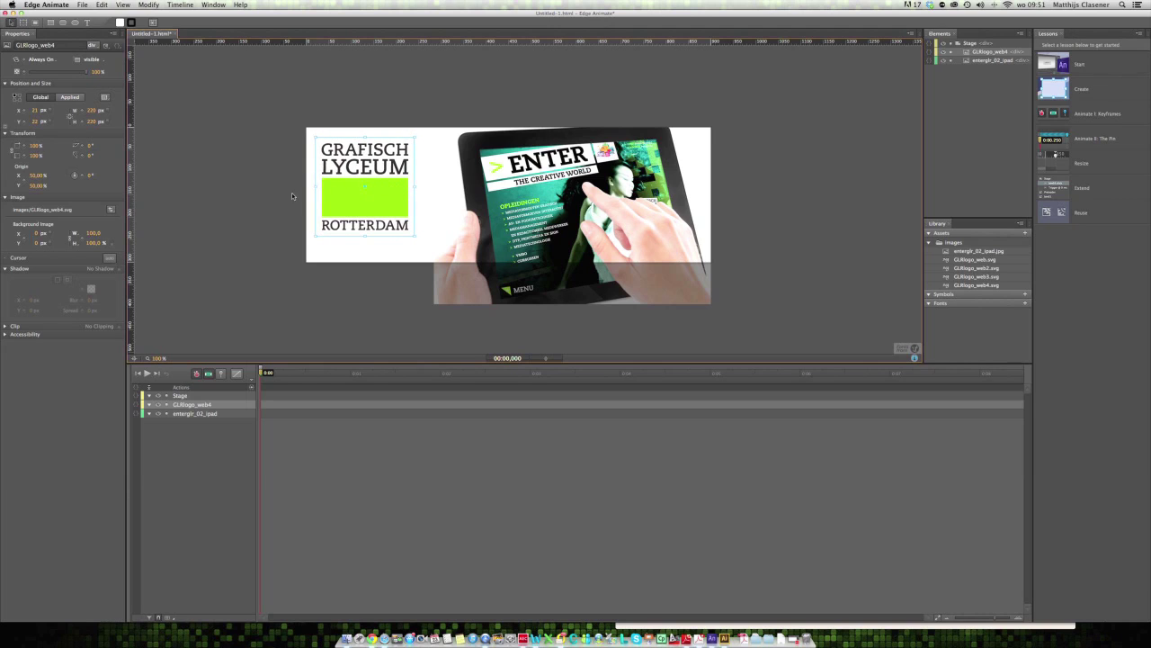
{"action": "scroll", "coordinate": [215, 207], "scroll_direction": "down", "scroll_amount": 1}
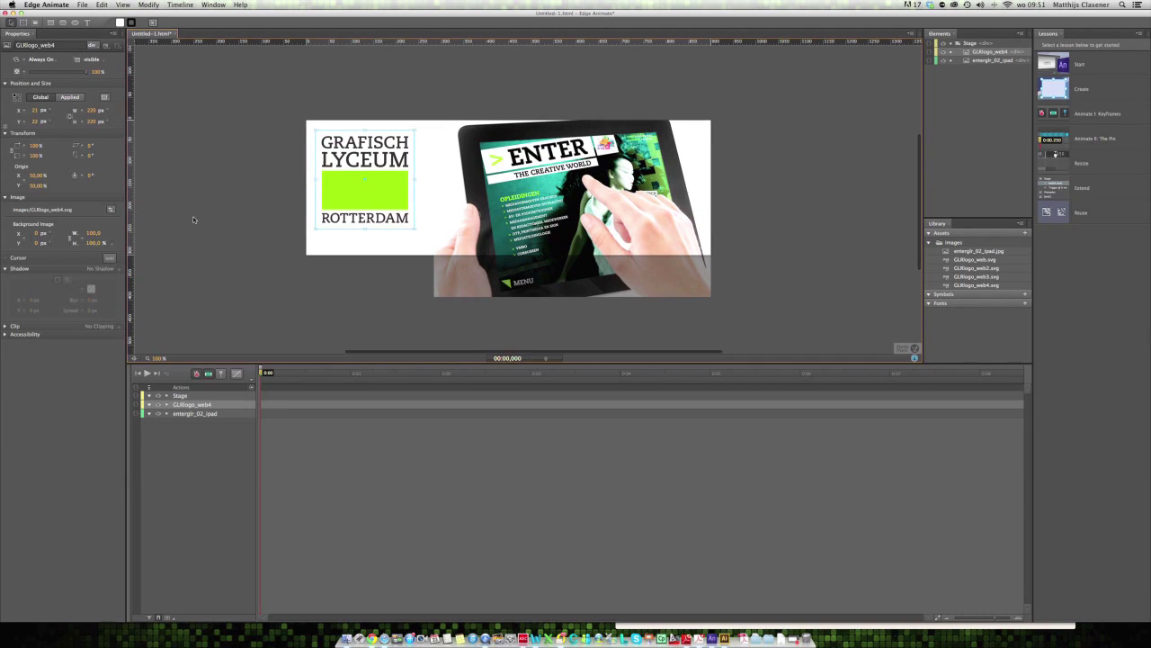
- Give the logo a drop shadow with 16 px blur and a slightly adjusted spread
{"action": "left_click", "coordinate": [120, 272]}
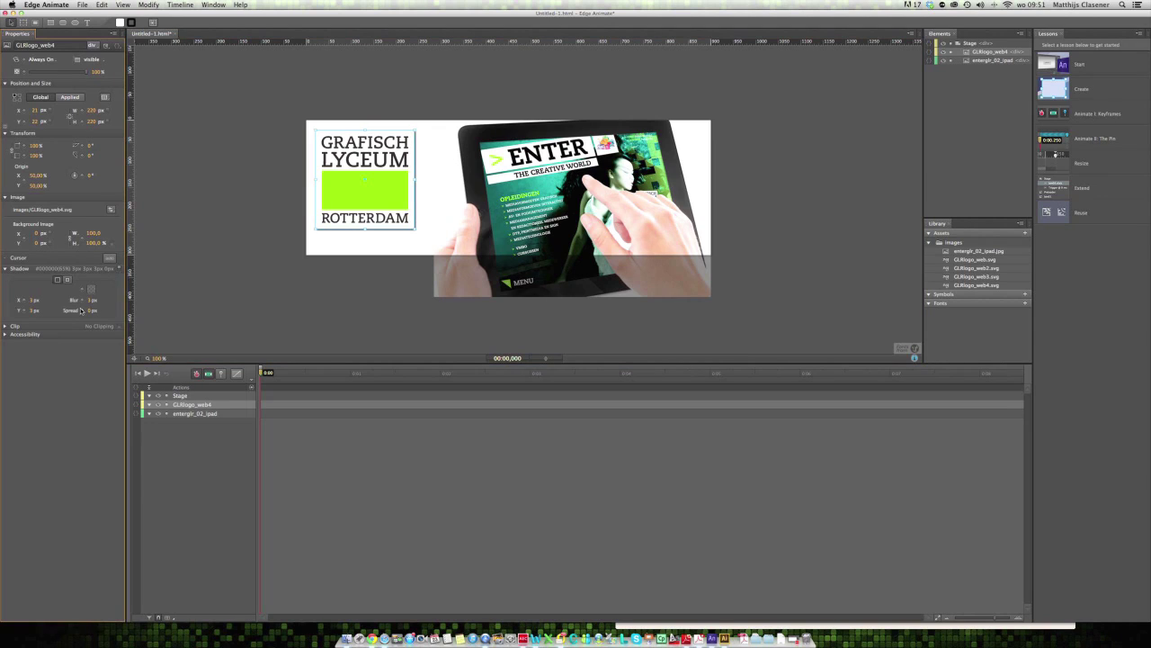
{"action": "left_click", "coordinate": [91, 301]}
{"action": "type", "text": "16"}
{"action": "key", "text": "Return"}
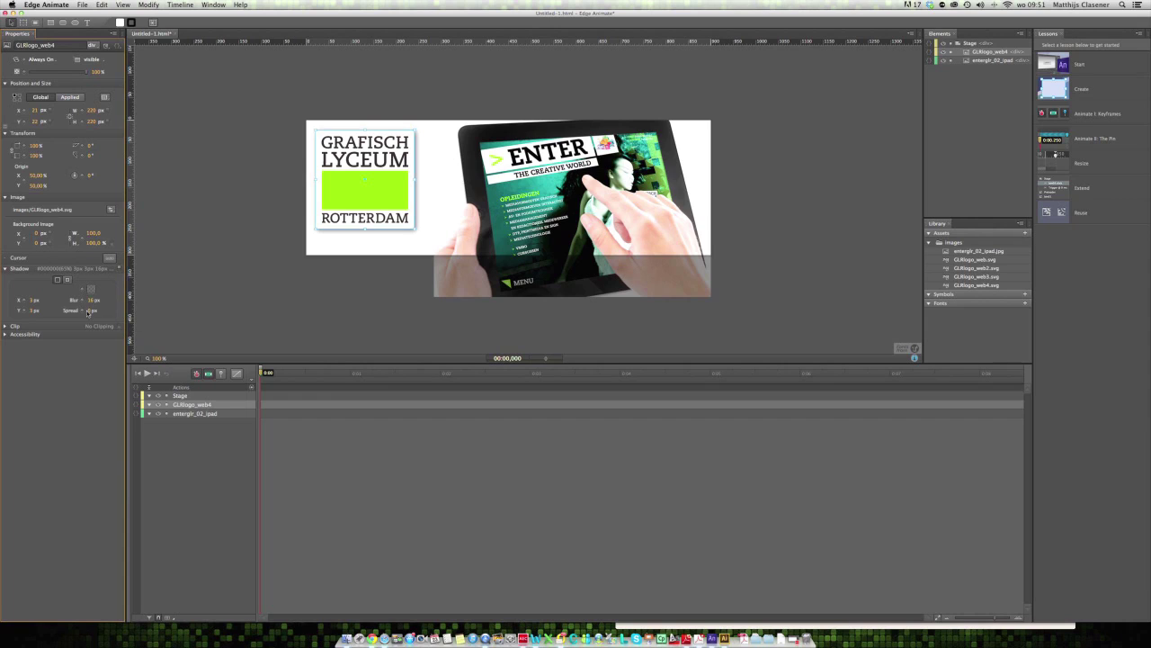
{"action": "left_click_drag", "start_coordinate": [87, 312], "coordinate": [90, 313]}
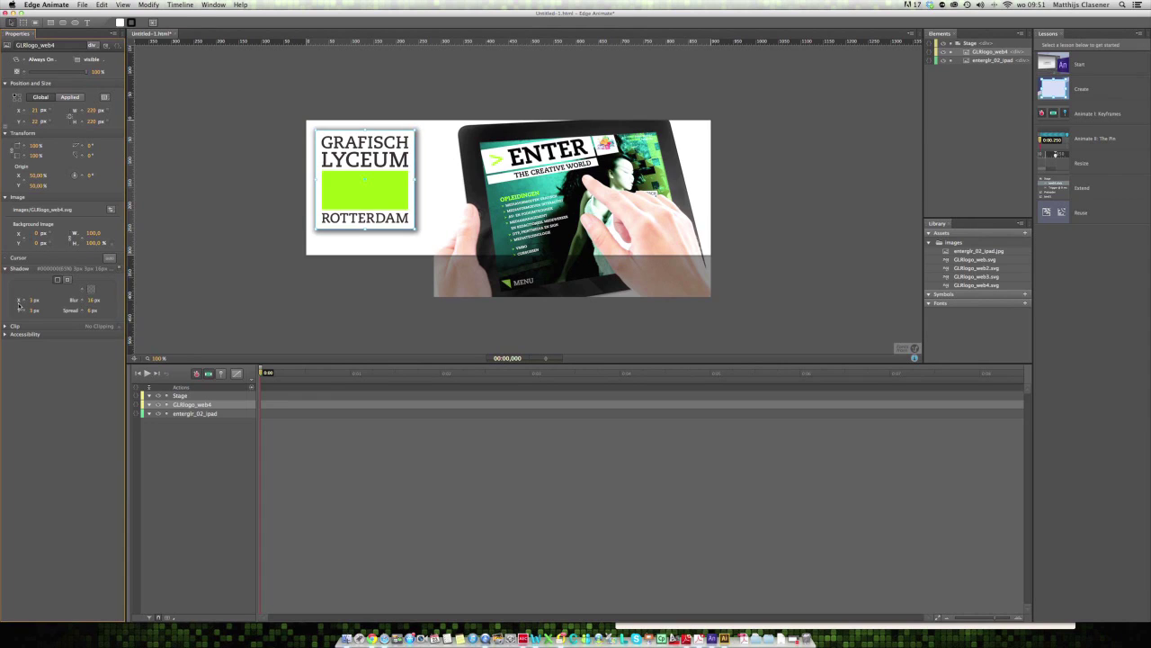
{"action": "left_click", "coordinate": [331, 280]}
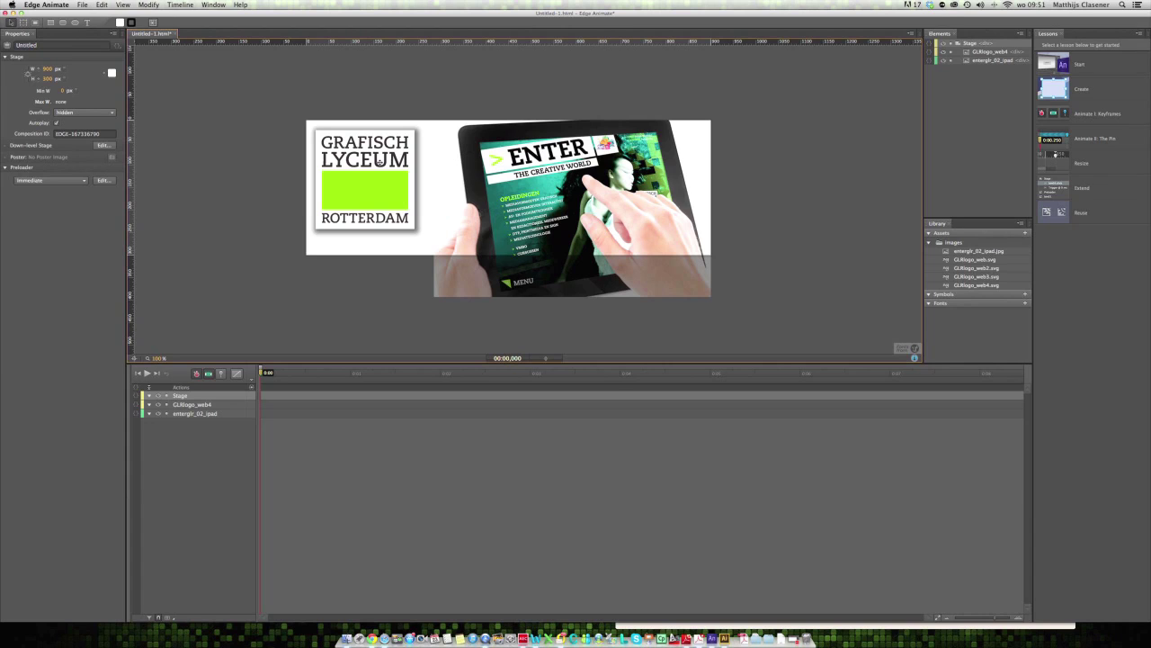
{"action": "scroll", "coordinate": [378, 159], "scroll_direction": "left", "scroll_amount": 3}
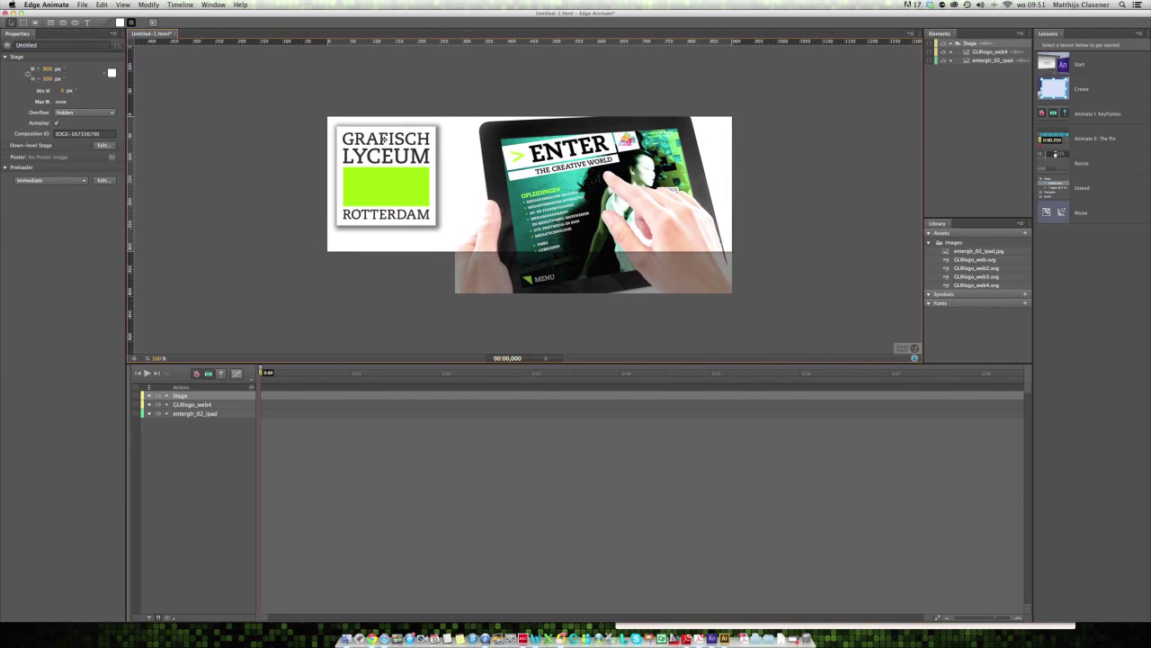
- Draw a thin 900 px-wide white rectangle, Rectangle4, along the banner's bottom edge
{"action": "left_click", "coordinate": [52, 23]}
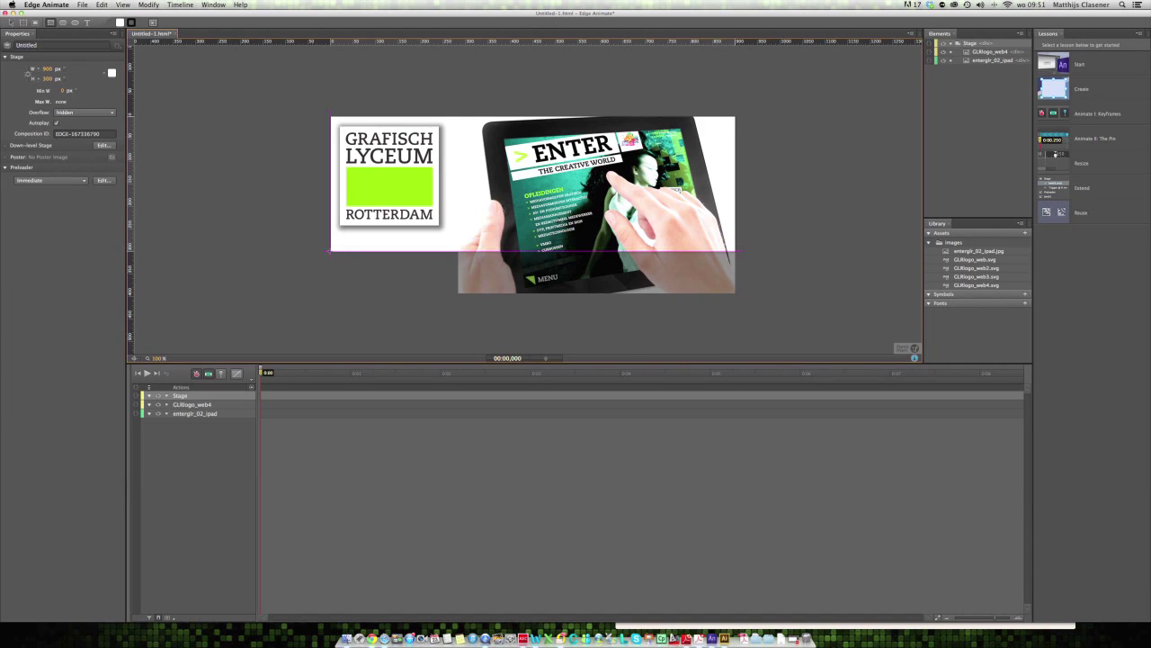
{"action": "mouse_move", "coordinate": [331, 252]}
{"action": "left_mouse_down"}
{"action": "mouse_move", "coordinate": [770, 236]}
{"action": "mouse_move", "coordinate": [735, 230]}
{"action": "left_mouse_up"}
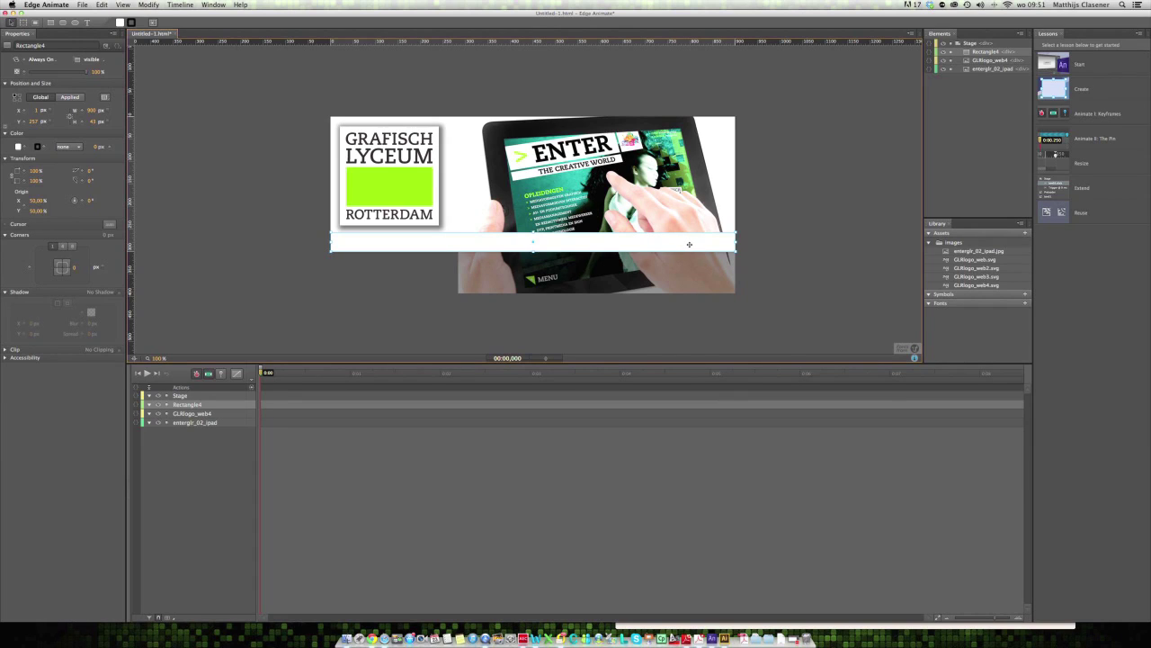
{"action": "left_click", "coordinate": [353, 301]}
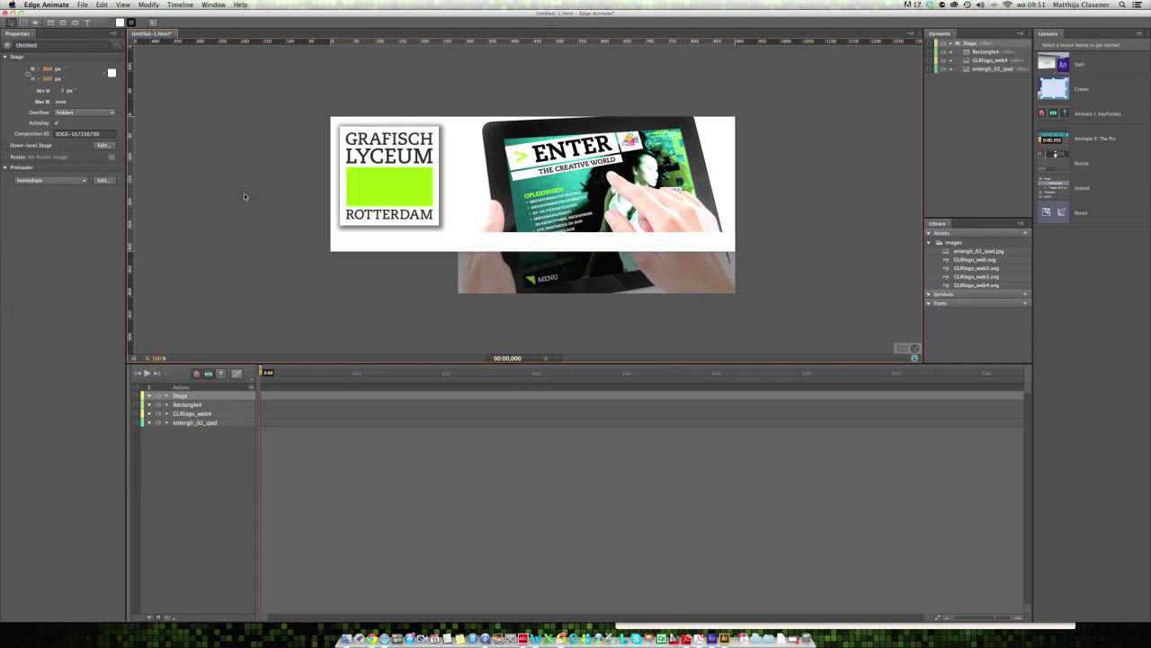
{"action": "left_click", "coordinate": [86, 25]}
{"action": "left_click", "coordinate": [561, 244]}
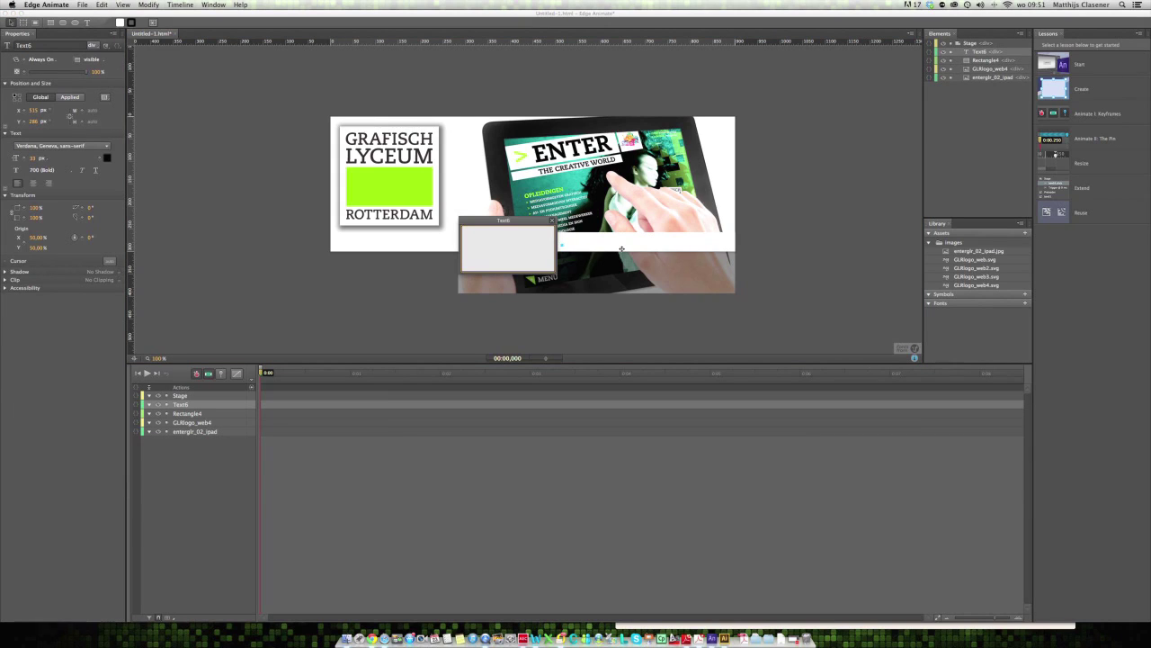
{"action": "type", "text": "check out our cool web"}
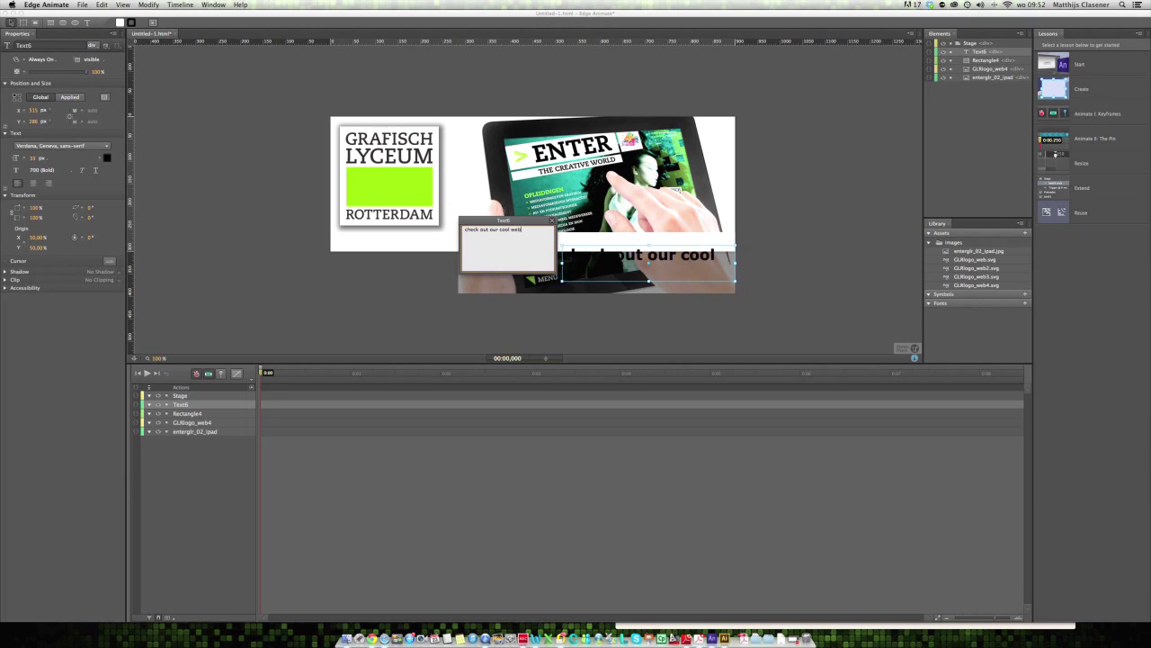
{"action": "type", "text": "site on www.glr.nl"}
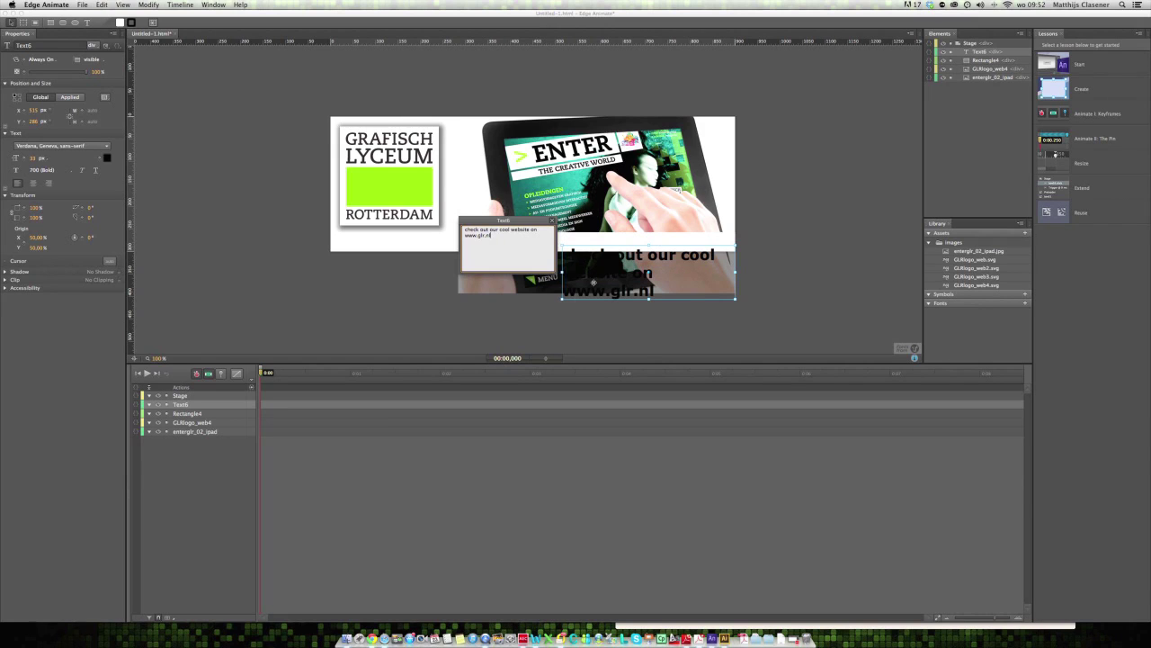
{"action": "key", "text": "Escape"}
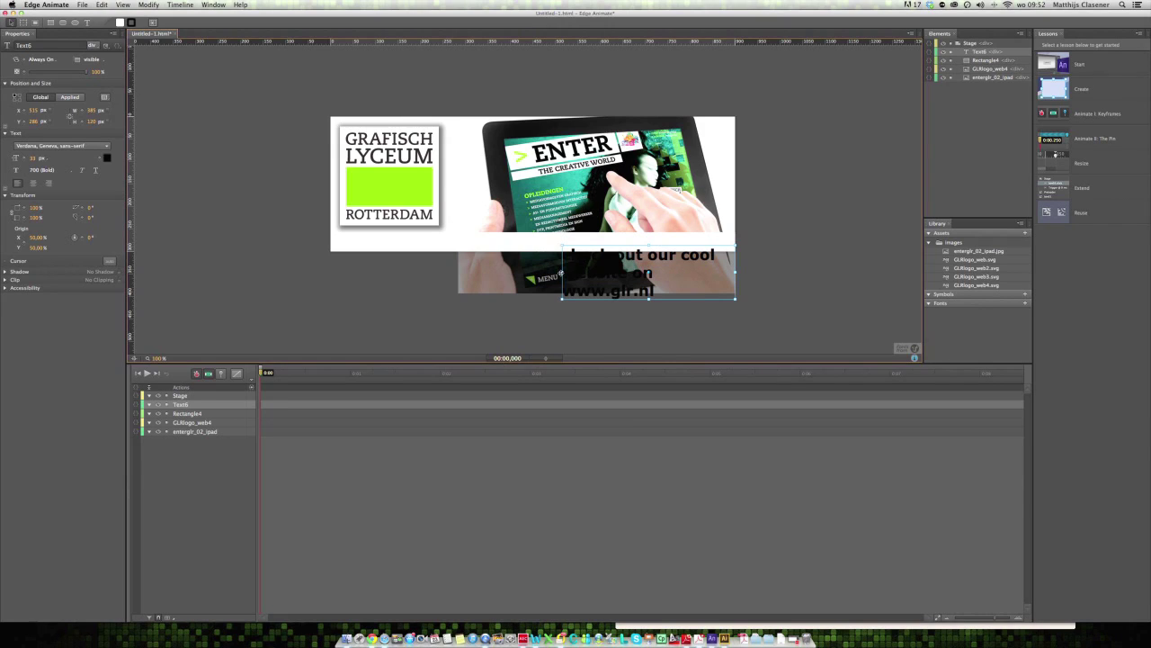
{"action": "left_click_drag", "start_coordinate": [562, 271], "coordinate": [390, 244]}
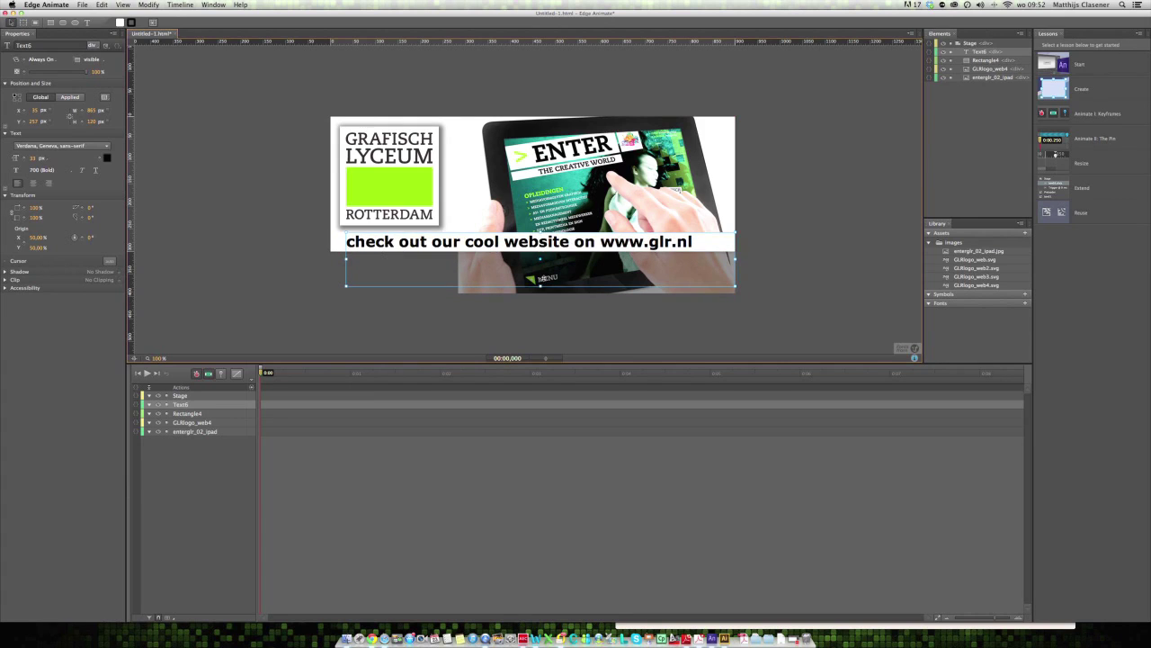
{"action": "left_click_drag", "start_coordinate": [541, 285], "coordinate": [537, 248]}
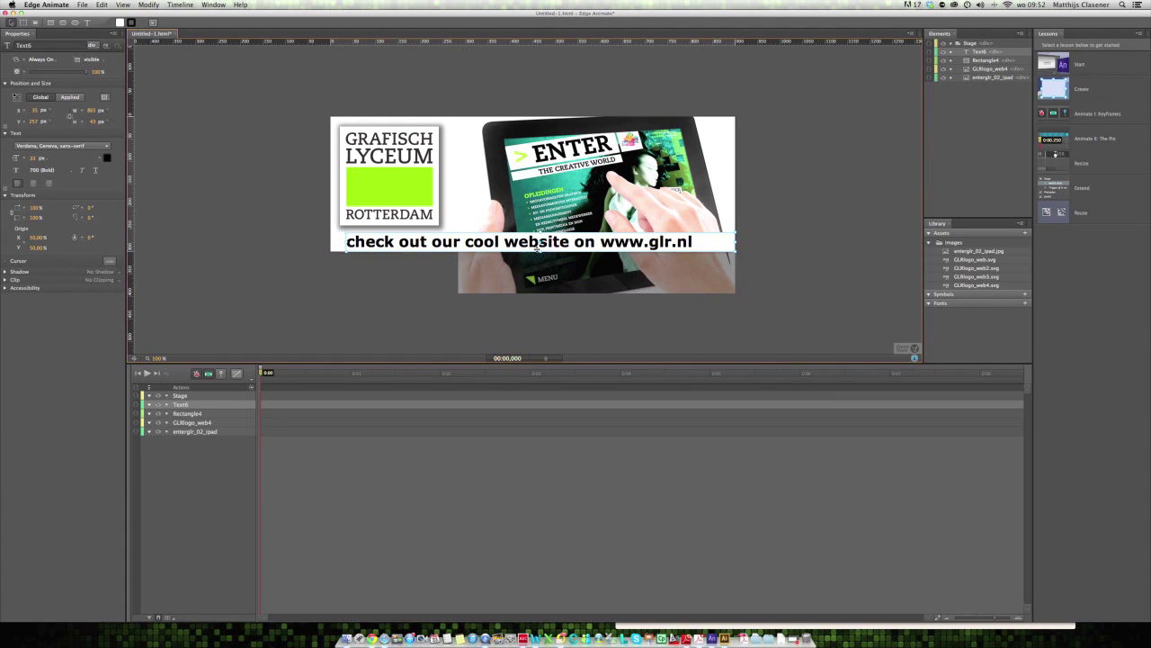
- Stretch the caption box to X=1, W=899 and centre-align its text
{"action": "scroll", "coordinate": [383, 243], "scroll_direction": "down", "scroll_amount": 1}
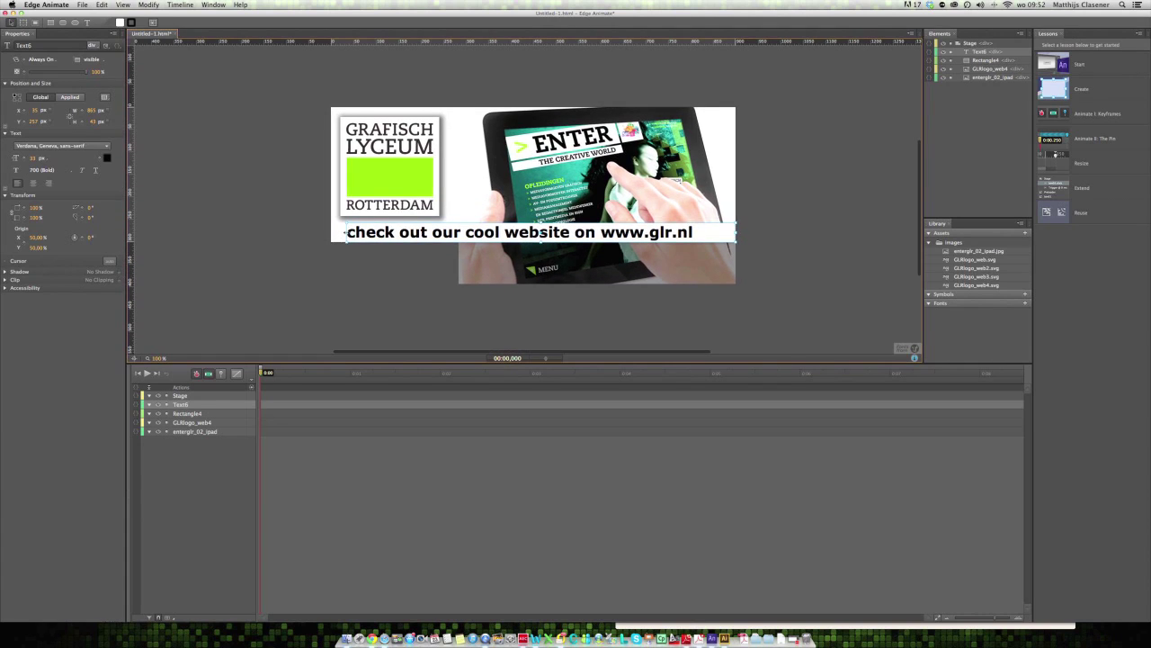
{"action": "left_click", "coordinate": [345, 232]}
{"action": "left_click_drag", "start_coordinate": [345, 232], "coordinate": [331, 232]}
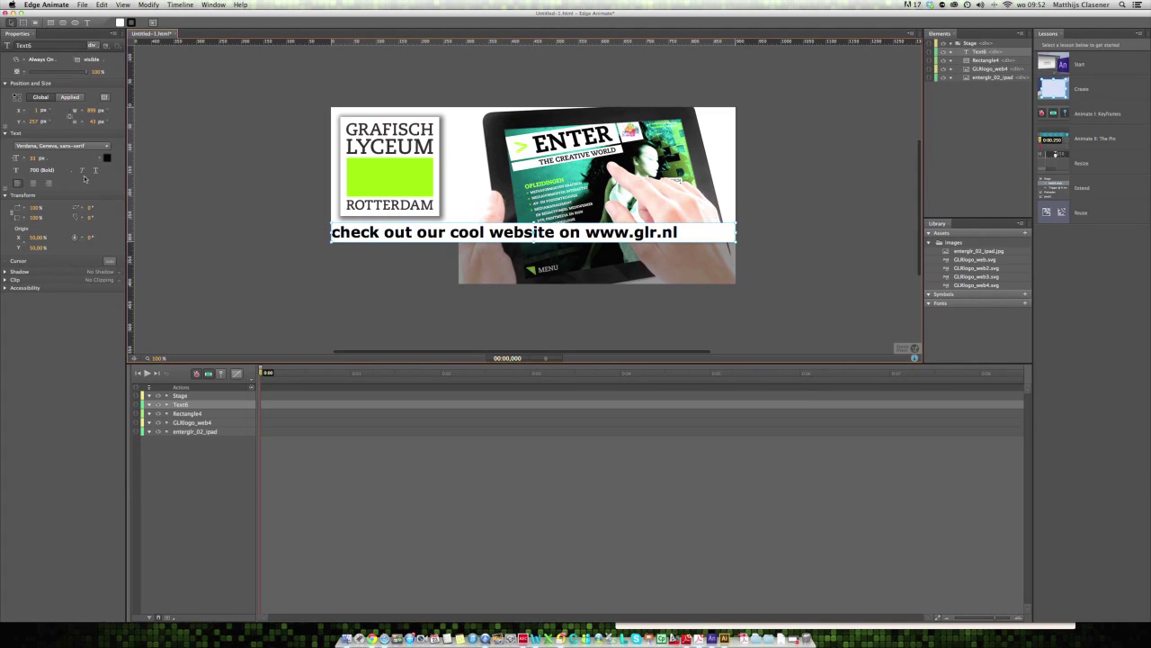
{"action": "left_click", "coordinate": [34, 183]}
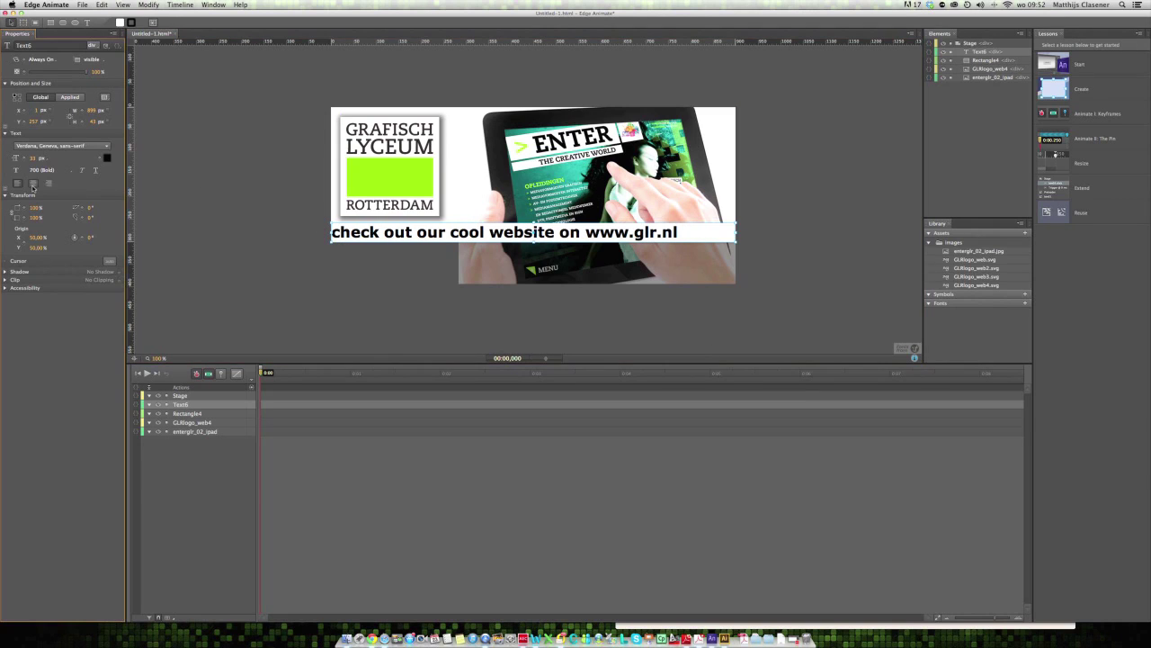
{"action": "left_click", "coordinate": [232, 219]}
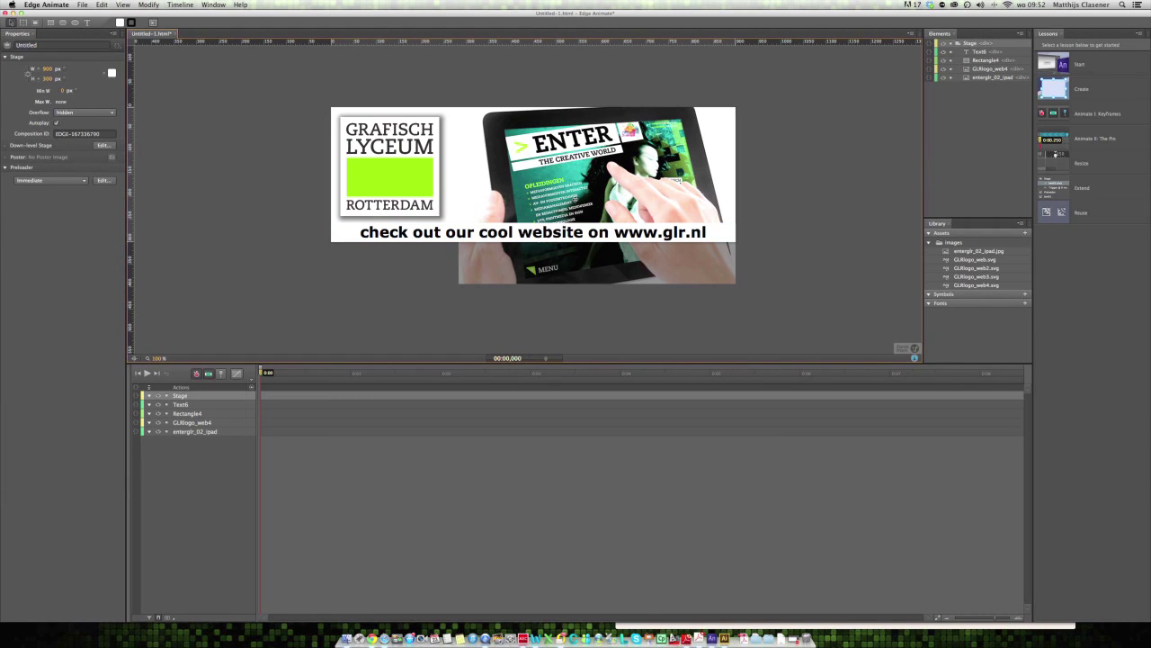
{"action": "left_click", "coordinate": [576, 203]}
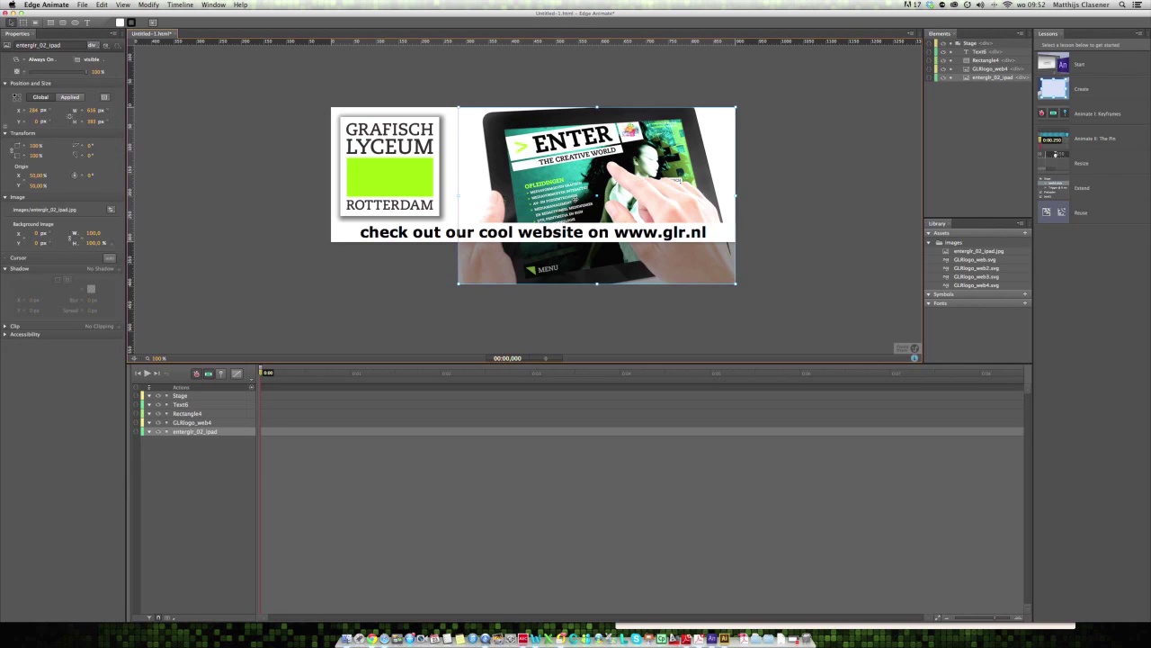
- Select the enterglr_02_ipad timeline layer and switch pinning on
{"action": "left_click", "coordinate": [199, 432]}
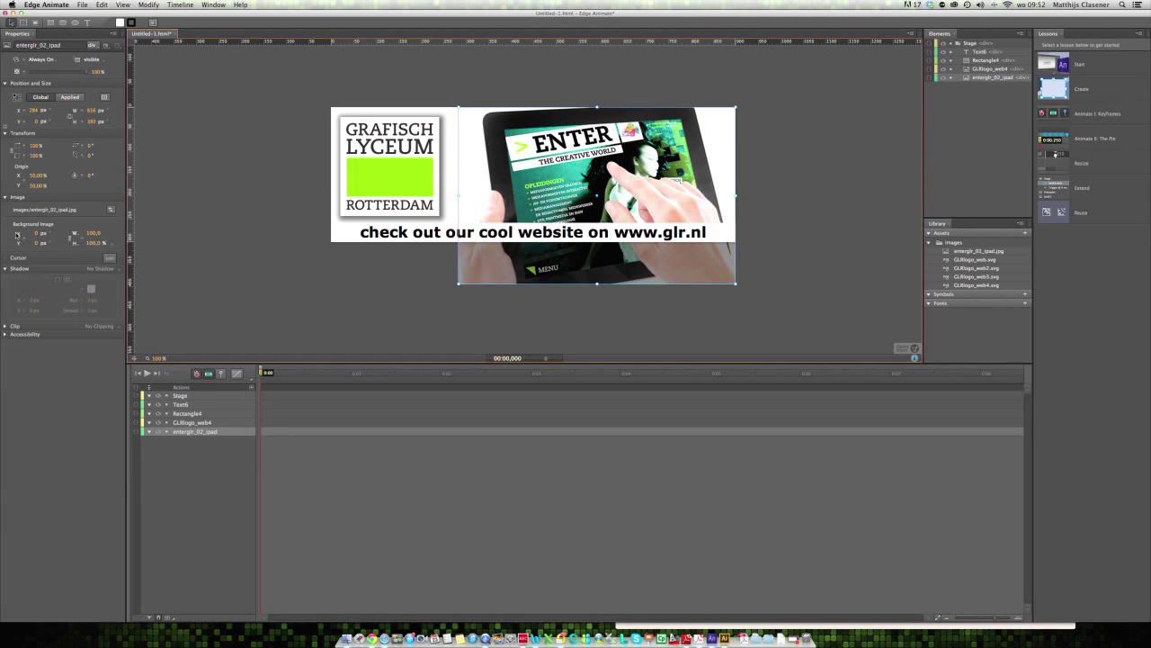
{"action": "left_click", "coordinate": [221, 376]}
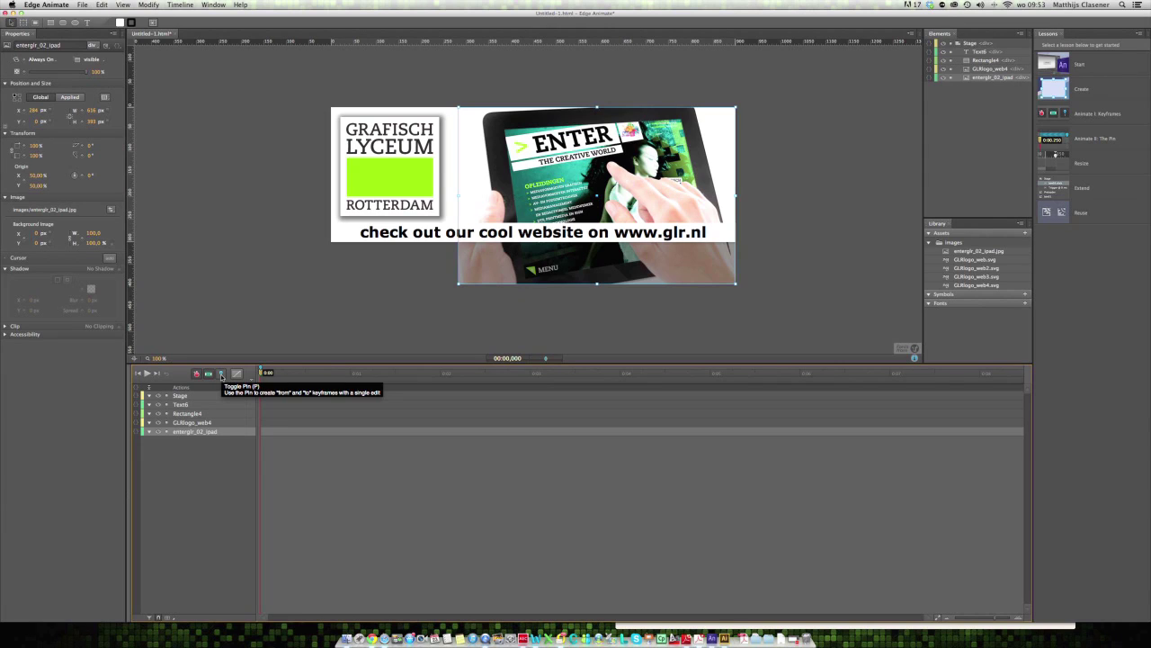
{"action": "left_click", "coordinate": [221, 374]}
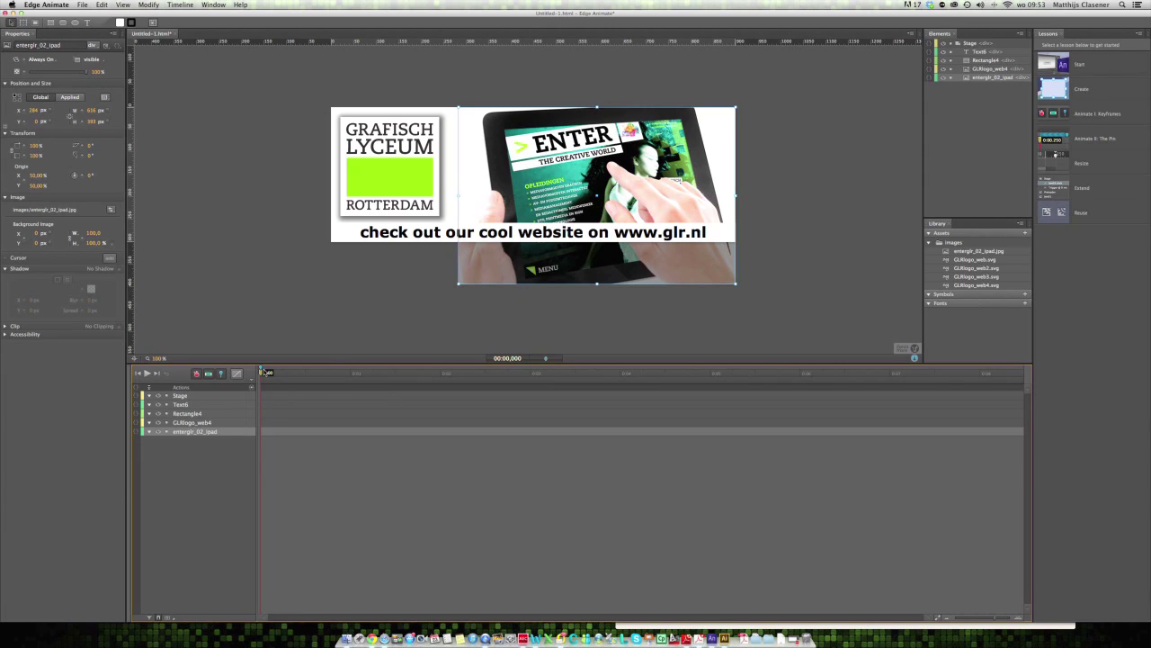
- Animate the iPad photo sliding in from Left 913 px to 284 px over 0.5 seconds
{"action": "mouse_move", "coordinate": [262, 370]}
{"action": "left_mouse_down"}
{"action": "mouse_move", "coordinate": [398, 378]}
{"action": "mouse_move", "coordinate": [306, 376]}
{"action": "left_mouse_up"}
{"action": "scroll", "coordinate": [540, 189], "scroll_direction": "down", "scroll_amount": 1}
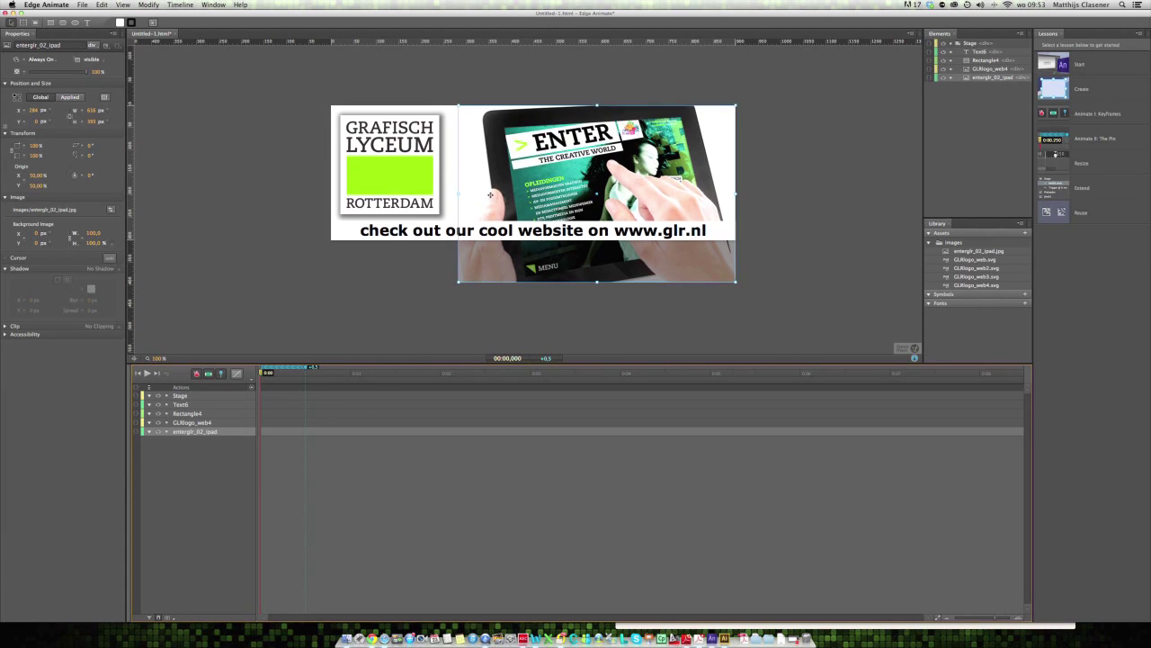
{"action": "scroll", "coordinate": [490, 194], "scroll_direction": "down", "scroll_amount": 2}
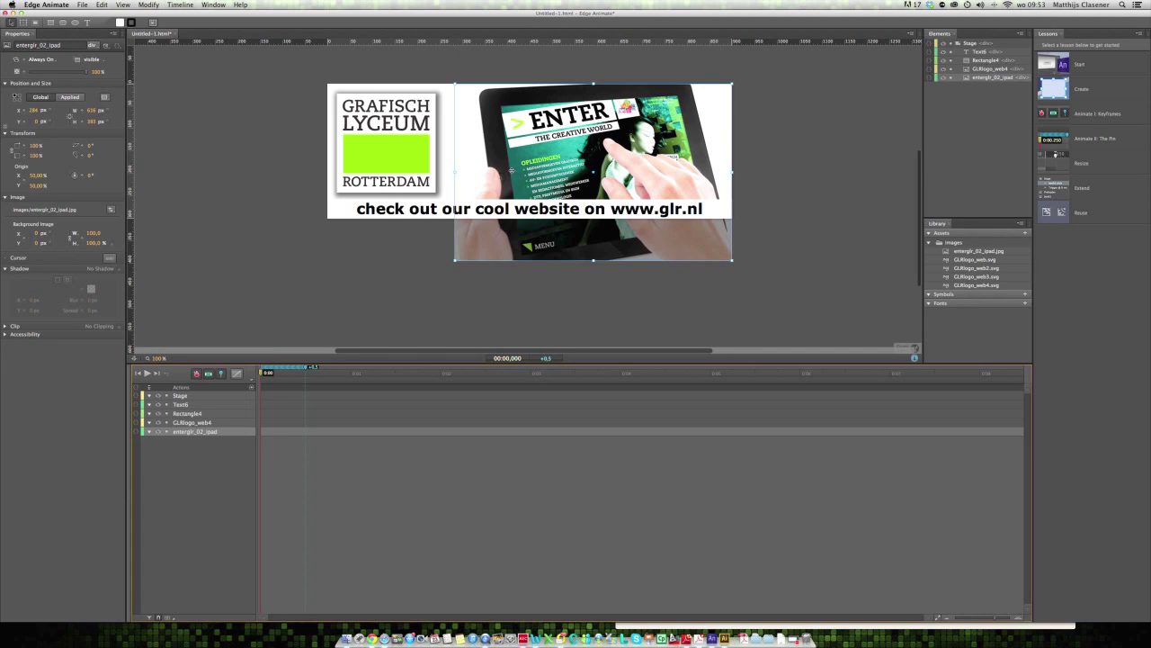
{"action": "left_click_drag", "start_coordinate": [509, 170], "coordinate": [521, 171]}
{"action": "left_click_drag", "start_coordinate": [597, 166], "coordinate": [795, 162]}
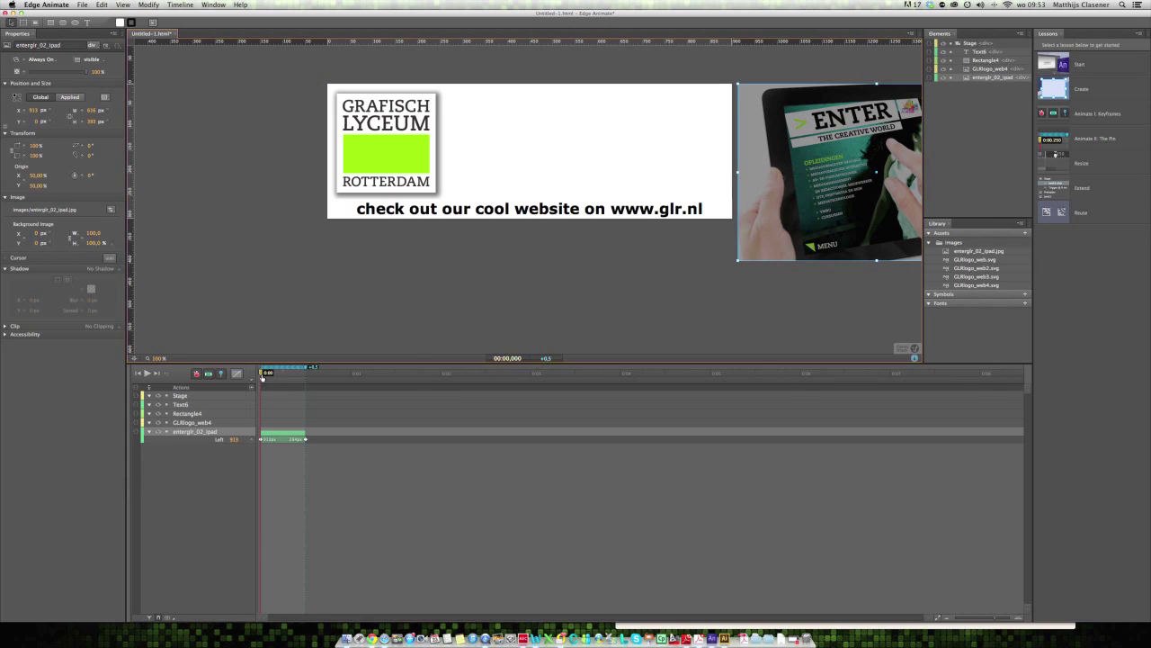
{"action": "mouse_move", "coordinate": [267, 373]}
{"action": "left_mouse_down"}
{"action": "mouse_move", "coordinate": [315, 372]}
{"action": "mouse_move", "coordinate": [258, 373]}
{"action": "left_mouse_up"}
- Give the iPad slide-in tween an Ease Out Quint easing
{"action": "left_click", "coordinate": [276, 436]}
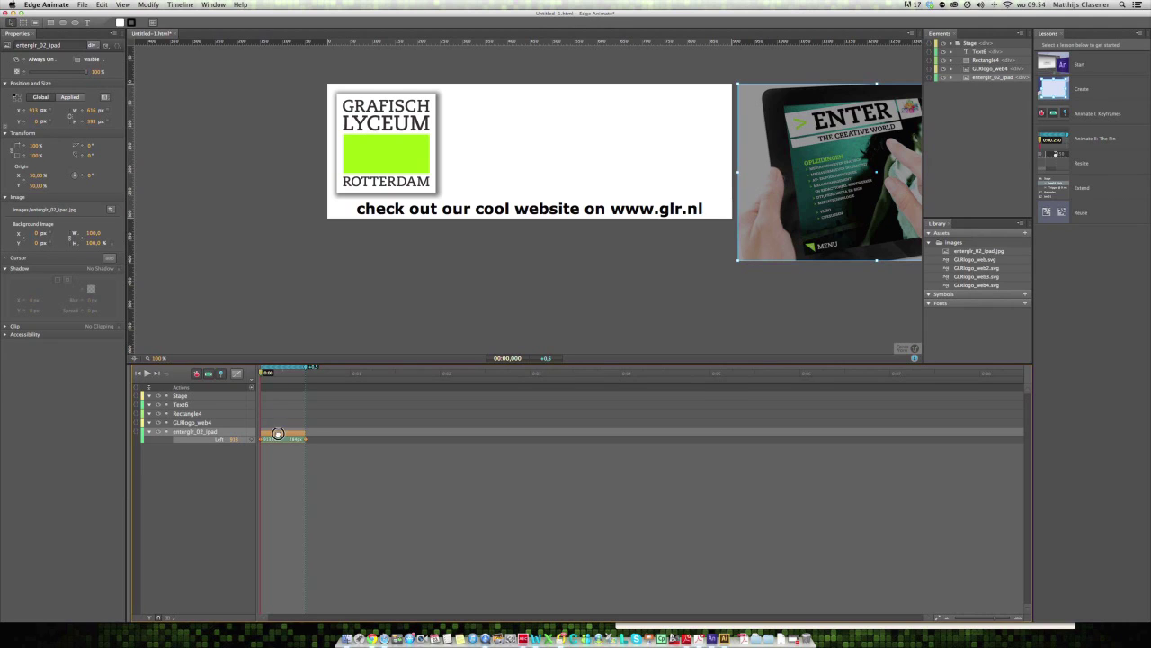
{"action": "left_click", "coordinate": [237, 372]}
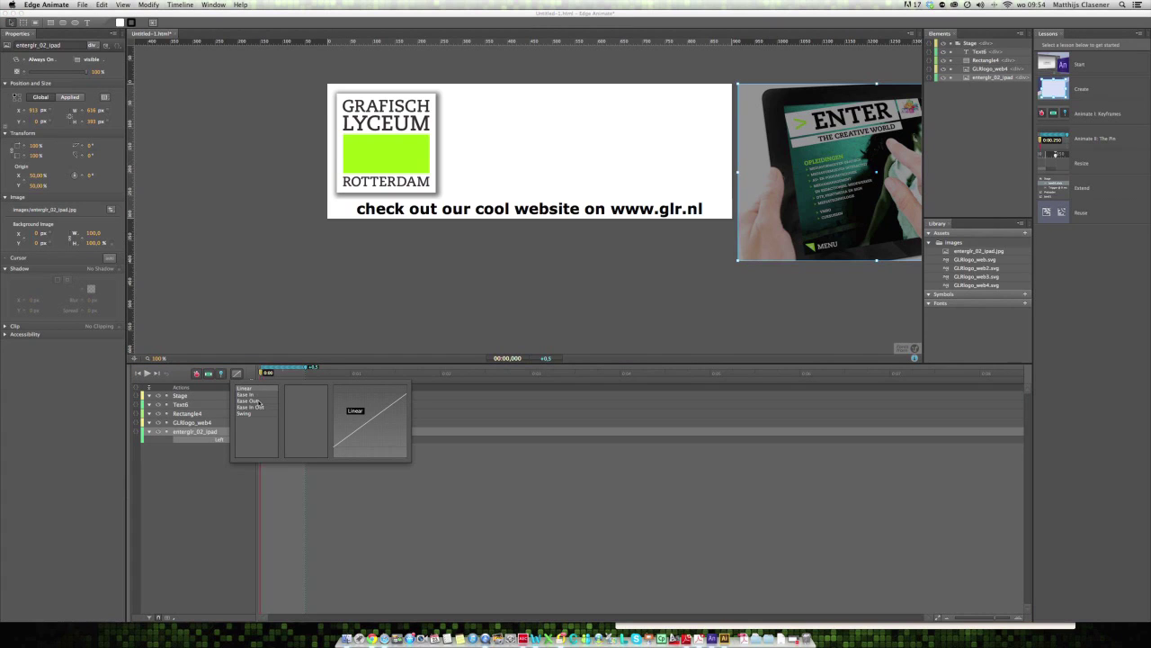
{"action": "left_click", "coordinate": [256, 395]}
{"action": "left_click", "coordinate": [252, 400]}
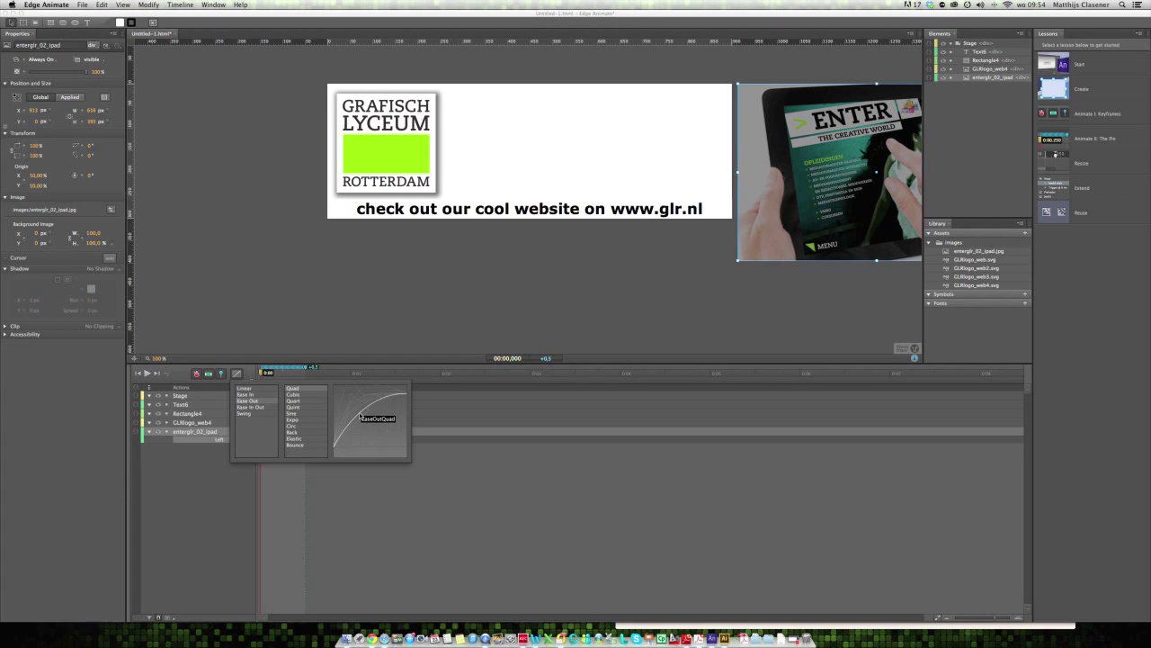
{"action": "left_click", "coordinate": [302, 407]}
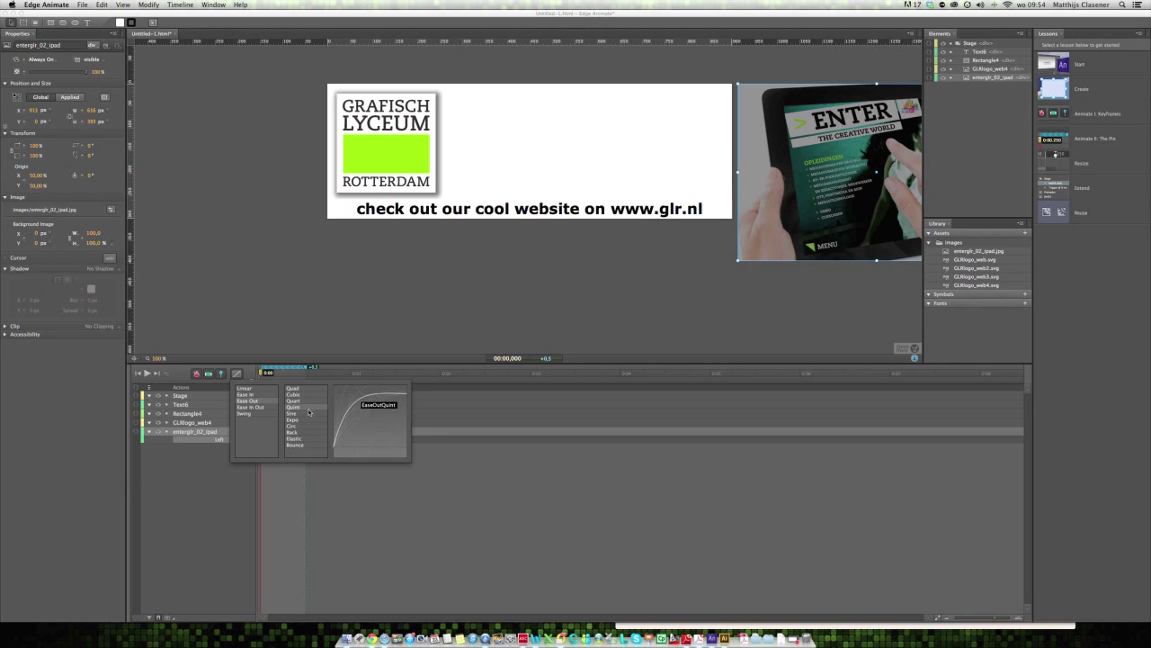
{"action": "left_click", "coordinate": [442, 298]}
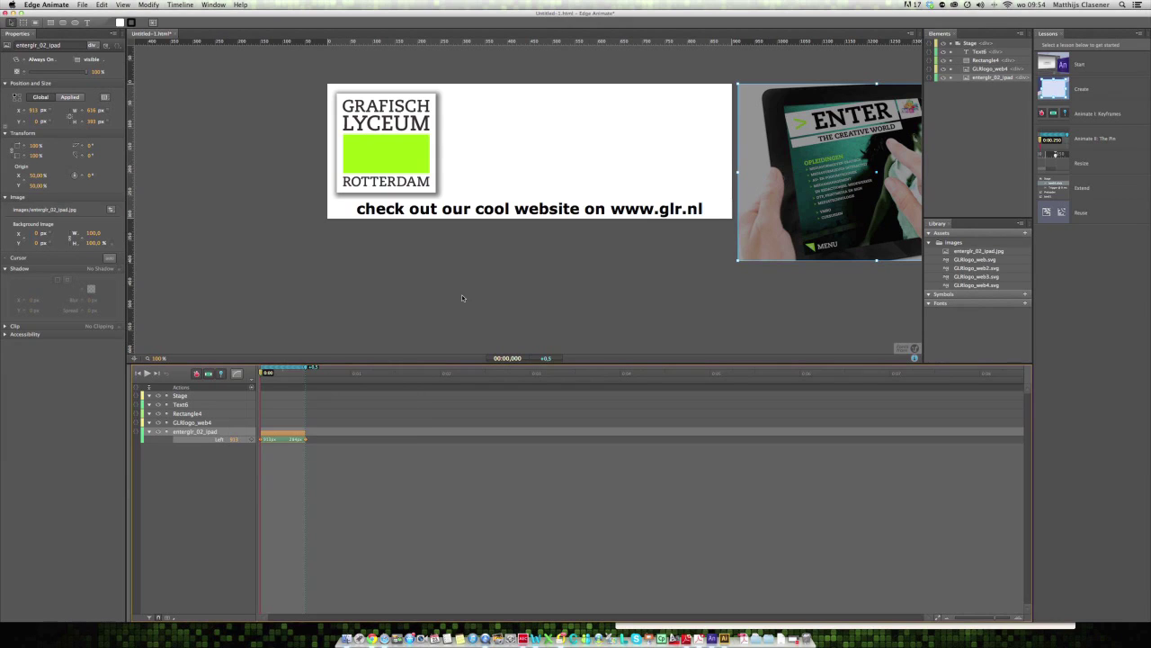
- Stretch the iPad slide-in so it ends at 0:01, previewing before and after
{"action": "left_click", "coordinate": [466, 295]}
{"action": "key", "text": "space"}
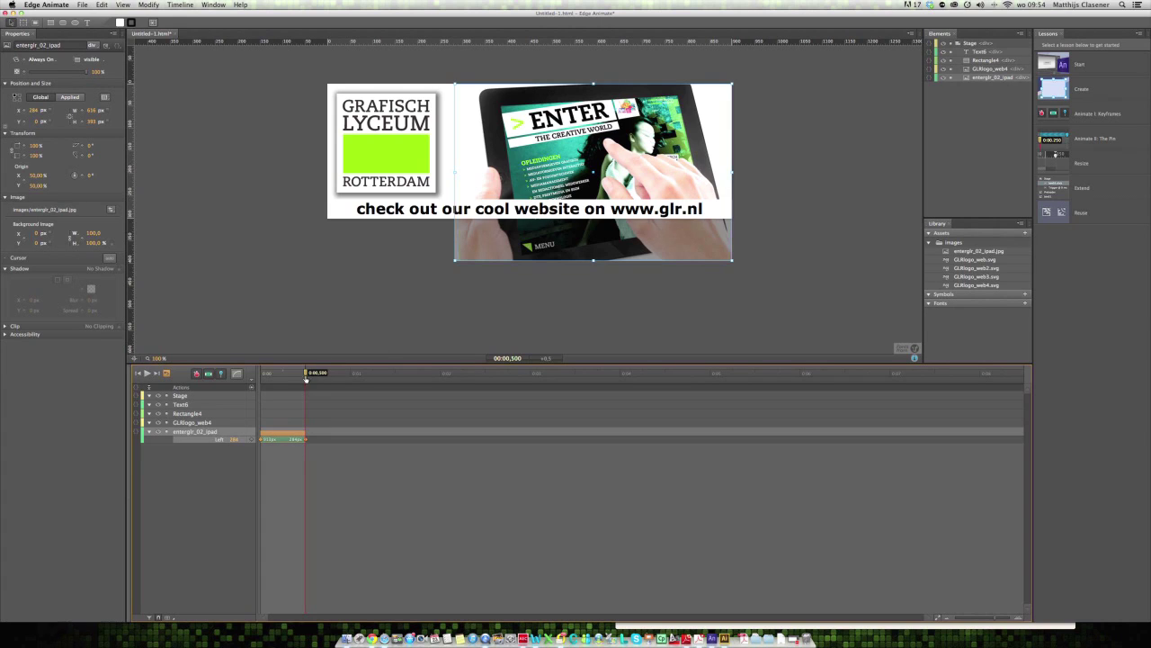
{"action": "left_click_drag", "start_coordinate": [307, 374], "coordinate": [266, 377]}
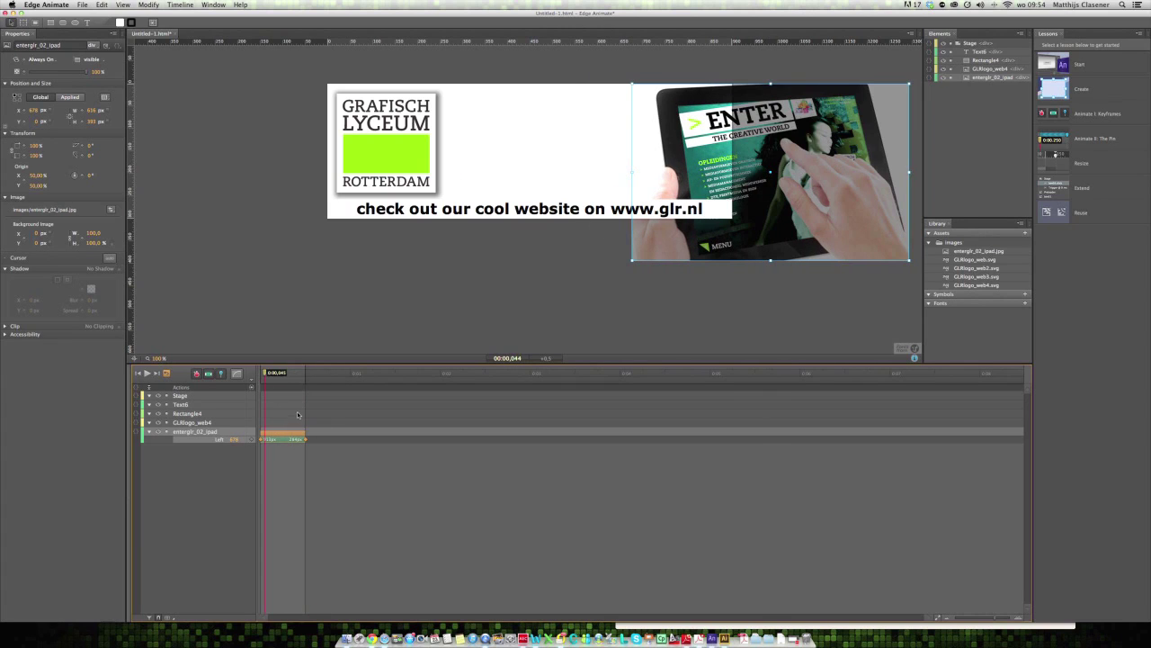
{"action": "left_click_drag", "start_coordinate": [304, 435], "coordinate": [349, 436]}
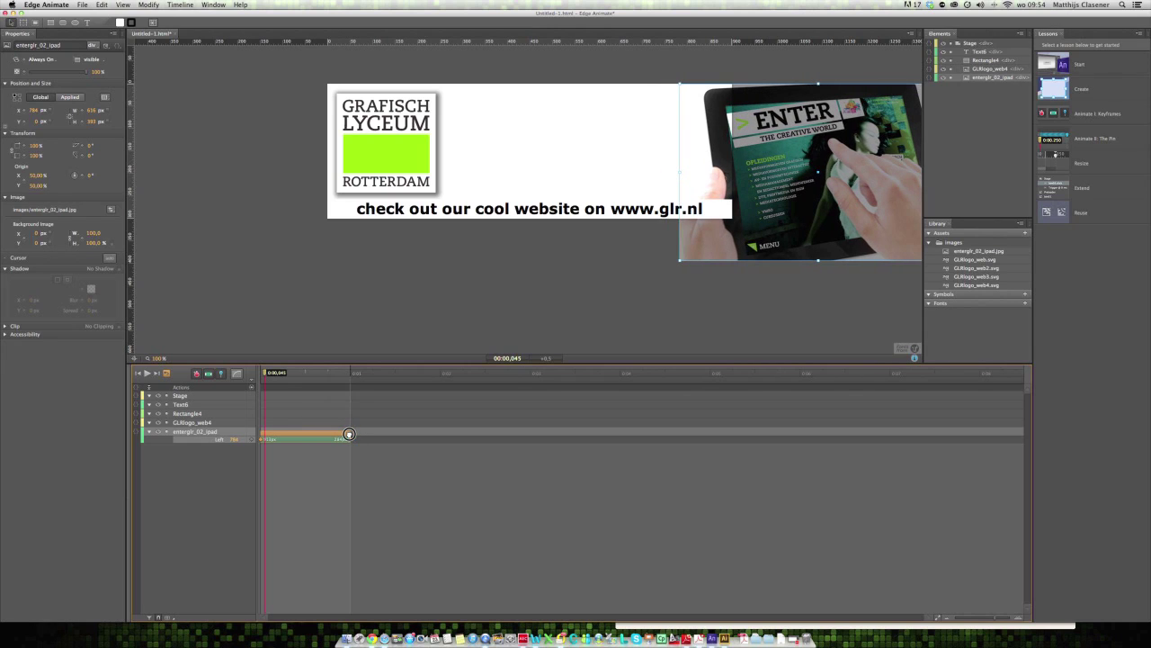
{"action": "key", "text": "space"}
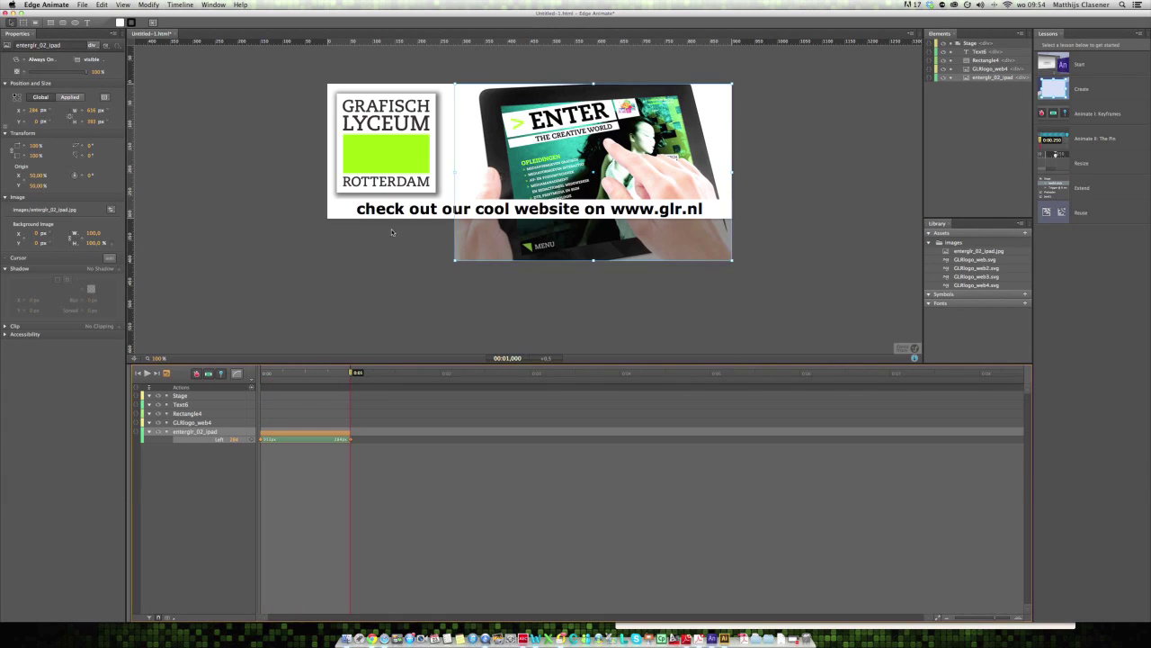
{"action": "left_click", "coordinate": [410, 272]}
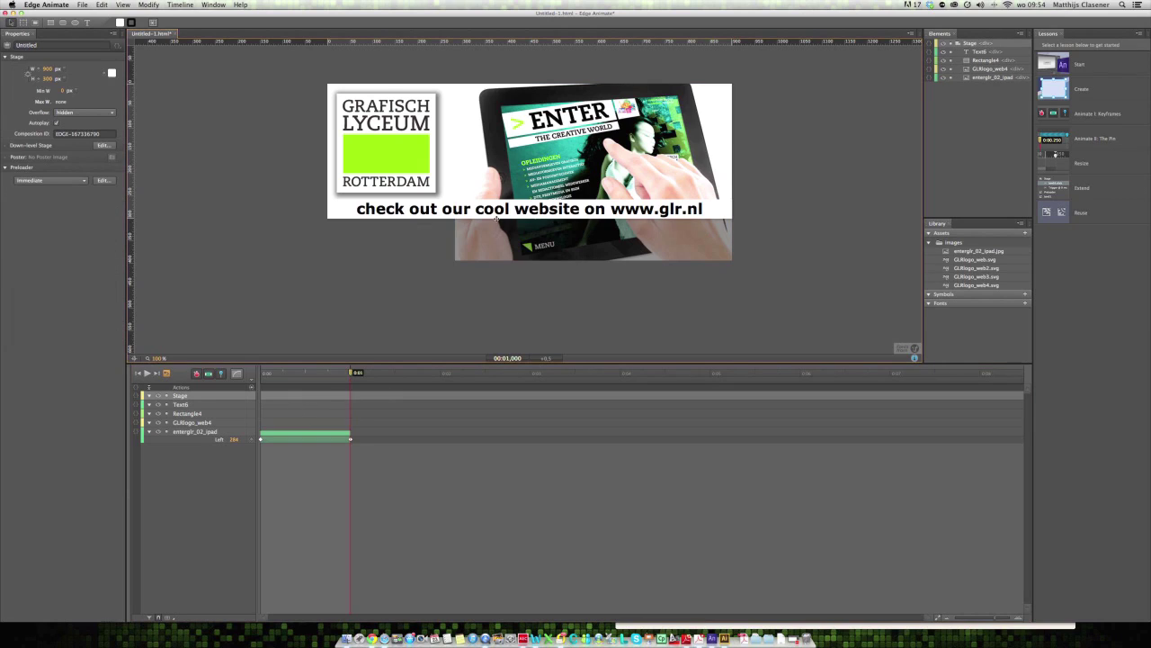
- At 0:00, drag the caption text and bar below the banner so they rise in over one second
{"action": "left_click", "coordinate": [385, 209]}
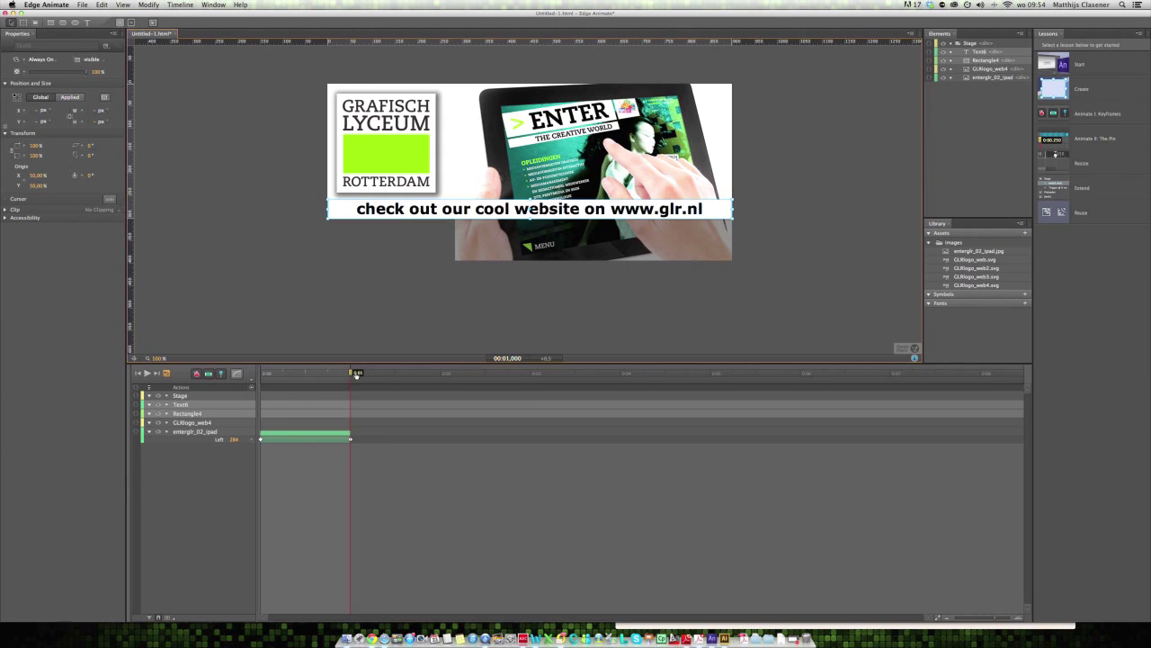
{"action": "mouse_move", "coordinate": [356, 374]}
{"action": "left_mouse_down"}
{"action": "mouse_move", "coordinate": [259, 373]}
{"action": "mouse_move", "coordinate": [347, 372]}
{"action": "left_mouse_up"}
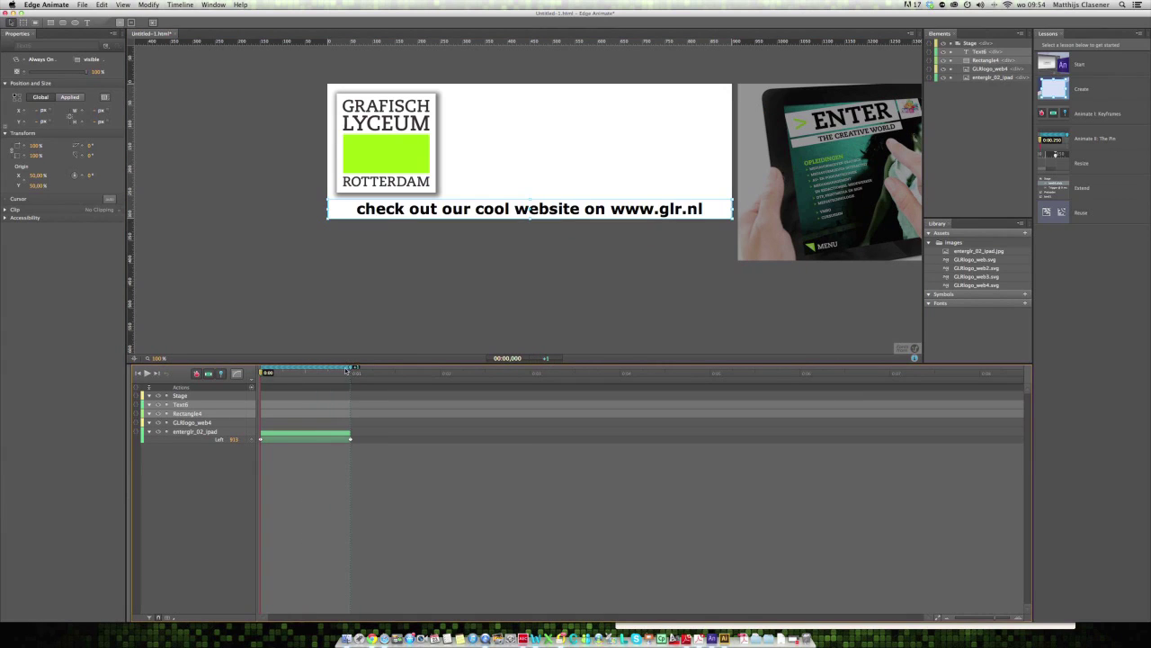
{"action": "left_click_drag", "start_coordinate": [498, 210], "coordinate": [497, 246]}
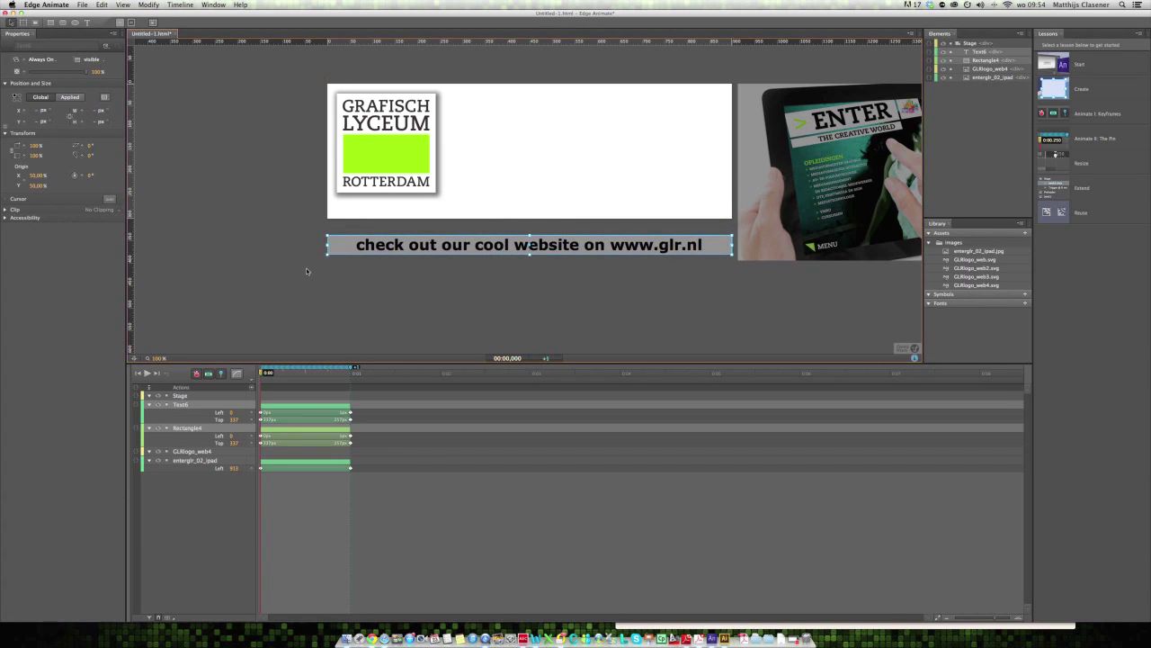
{"action": "left_click", "coordinate": [304, 268]}
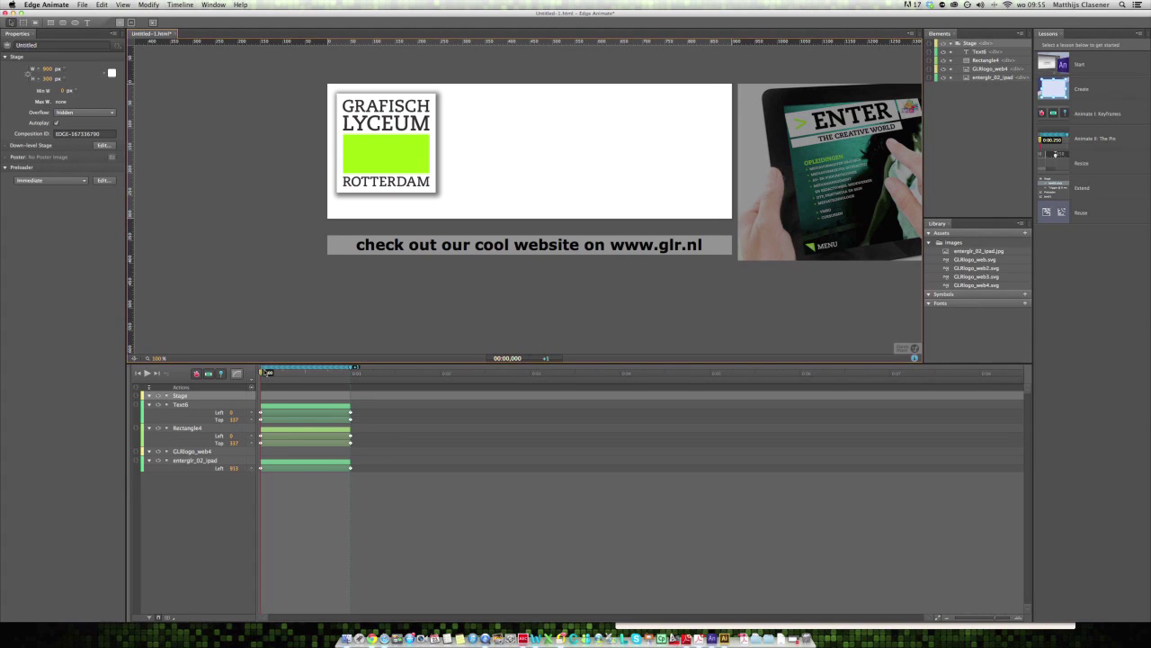
{"action": "left_click", "coordinate": [265, 373]}
- Apply Ease Out Quart to the caption and bar tweens and delay them to start around 0.4 s
{"action": "mouse_move", "coordinate": [281, 373]}
{"action": "left_mouse_down"}
{"action": "mouse_move", "coordinate": [352, 372]}
{"action": "mouse_move", "coordinate": [293, 377]}
{"action": "left_mouse_up"}
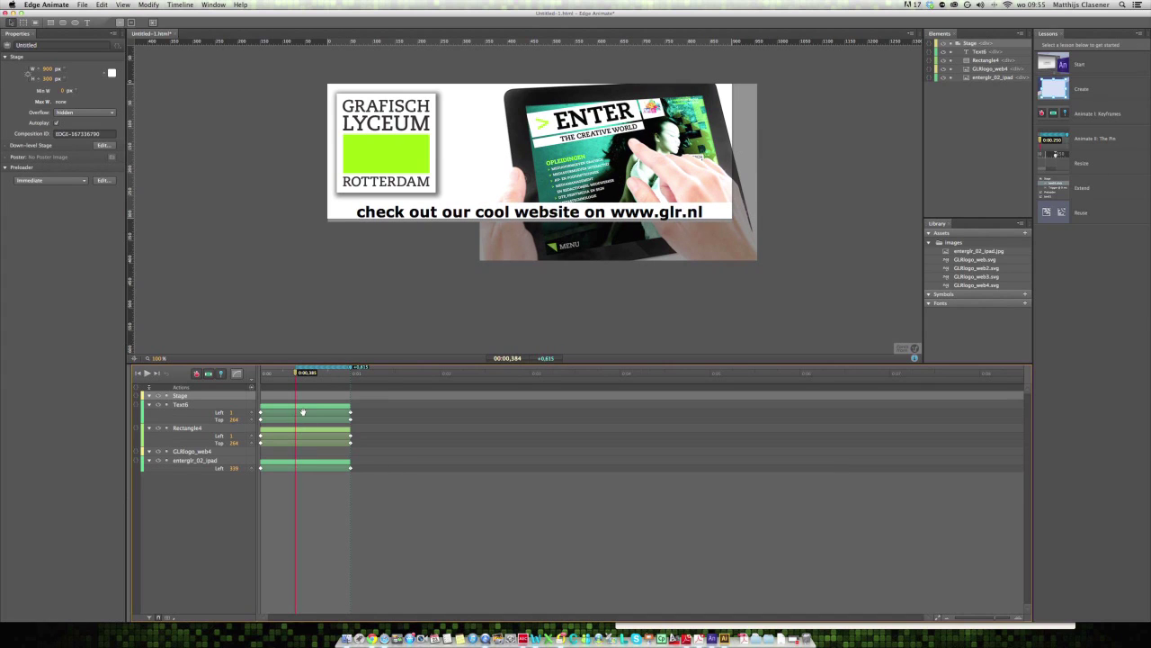
{"action": "left_click_drag", "start_coordinate": [326, 401], "coordinate": [313, 446]}
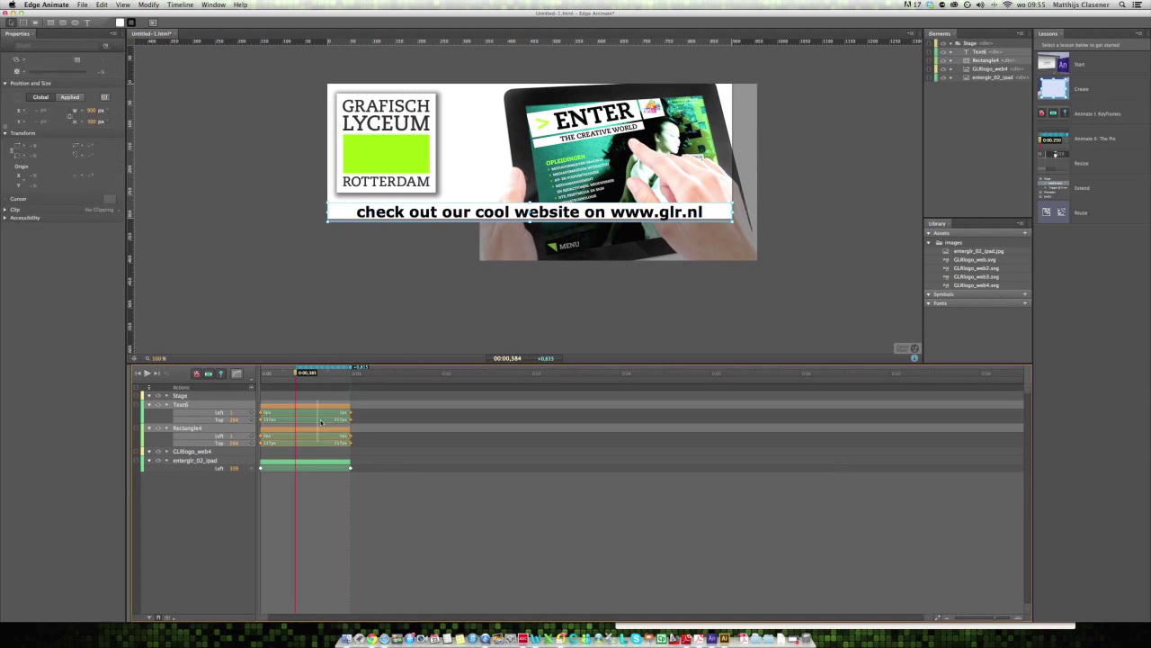
{"action": "left_click", "coordinate": [236, 372]}
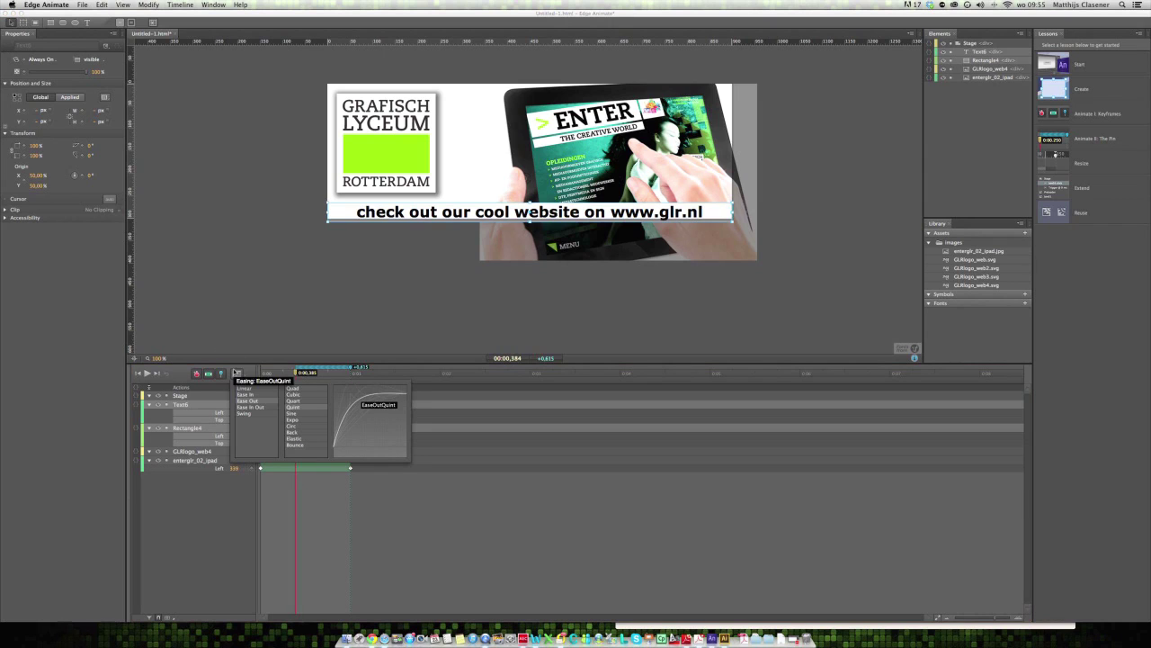
{"action": "left_click", "coordinate": [300, 402]}
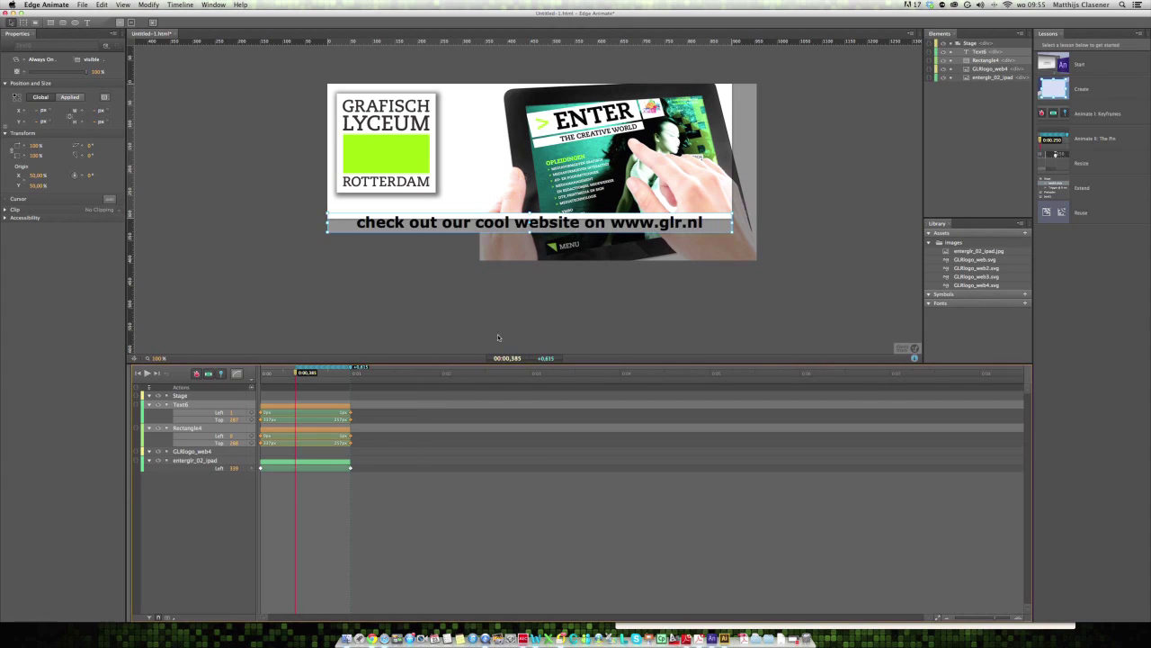
{"action": "left_click_drag", "start_coordinate": [316, 405], "coordinate": [347, 407]}
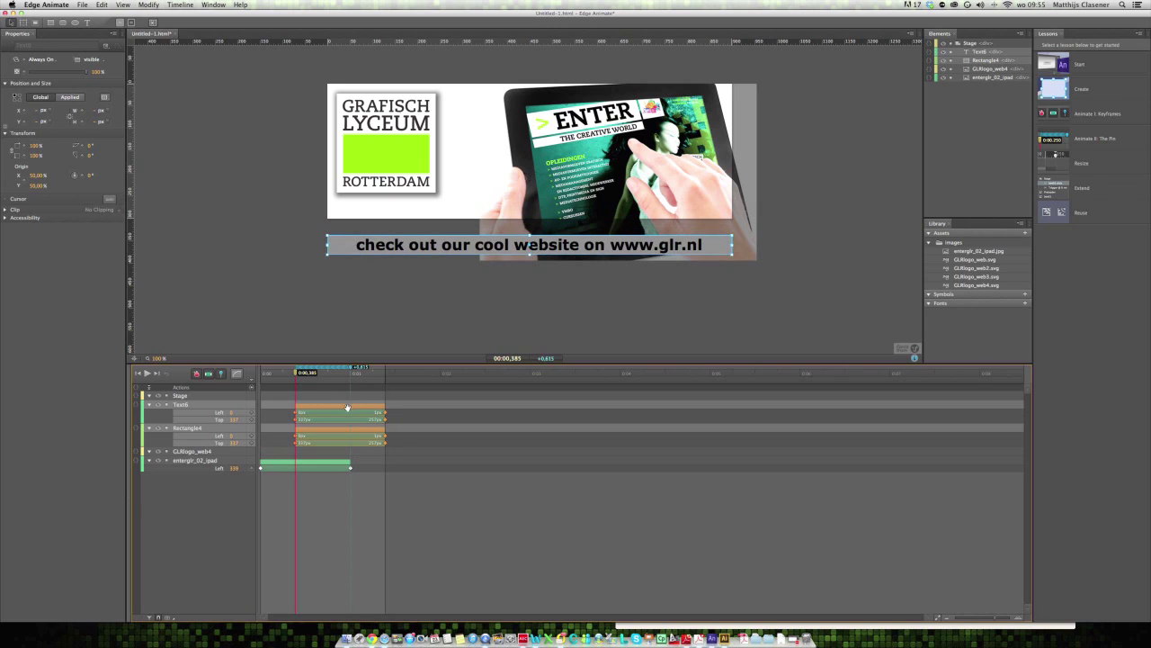
- Start the GLR logo above the banner and give its drop-in an Ease Out Bounce
{"action": "left_click", "coordinate": [422, 114]}
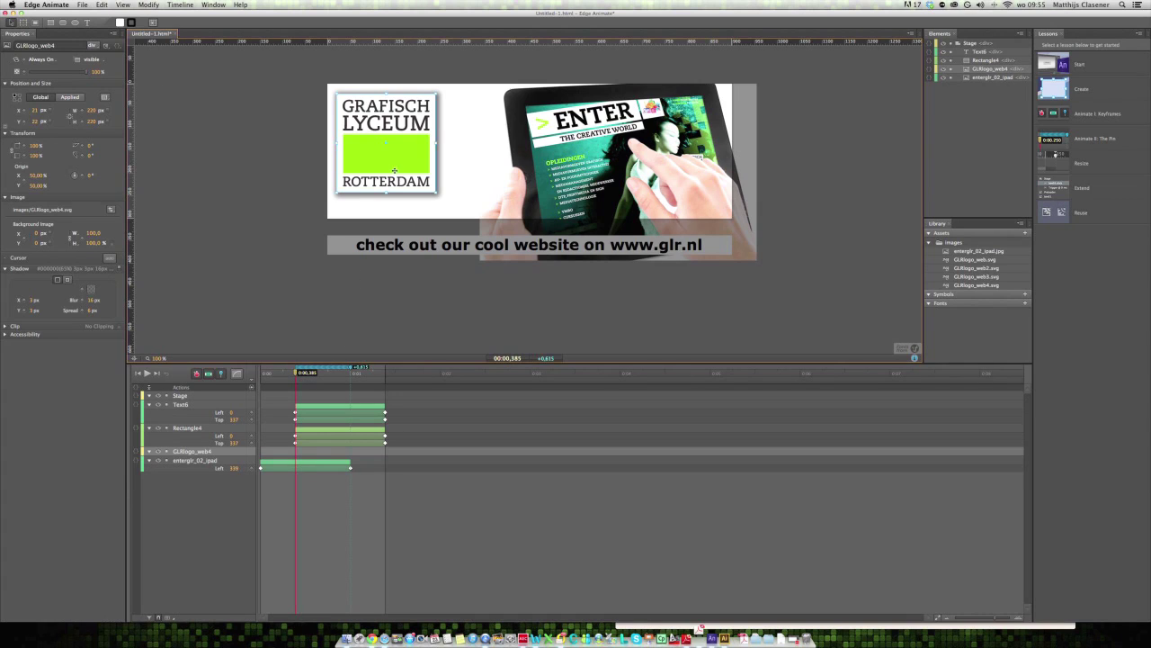
{"action": "left_click_drag", "start_coordinate": [386, 150], "coordinate": [385, 42]}
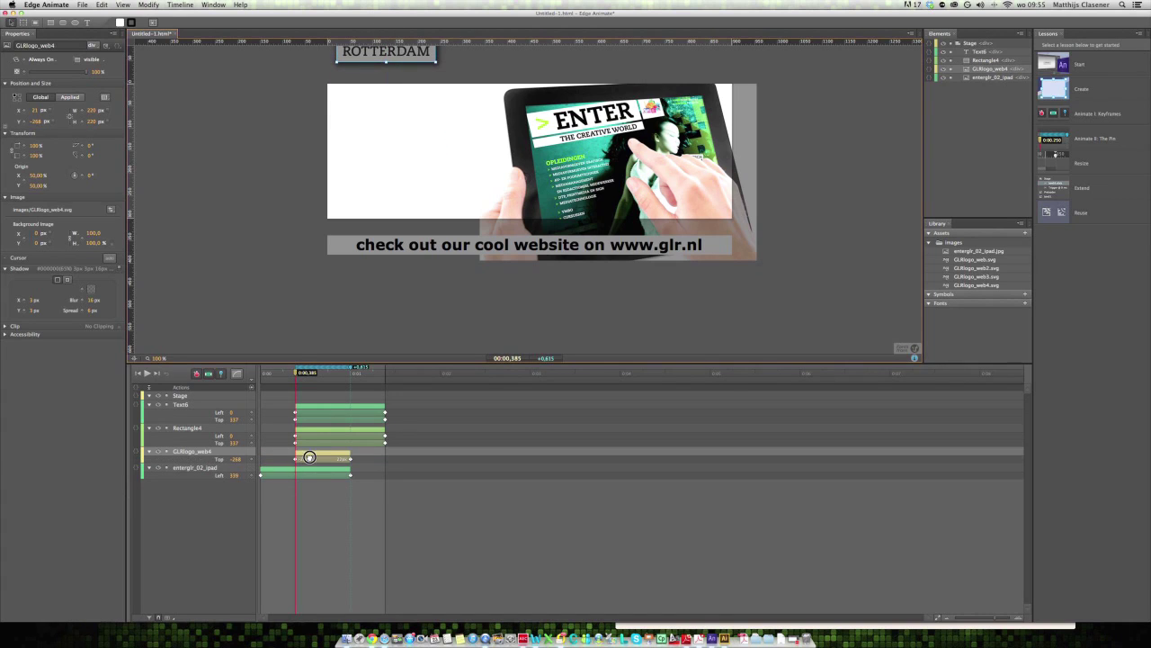
{"action": "left_click", "coordinate": [301, 452]}
{"action": "left_click", "coordinate": [236, 373]}
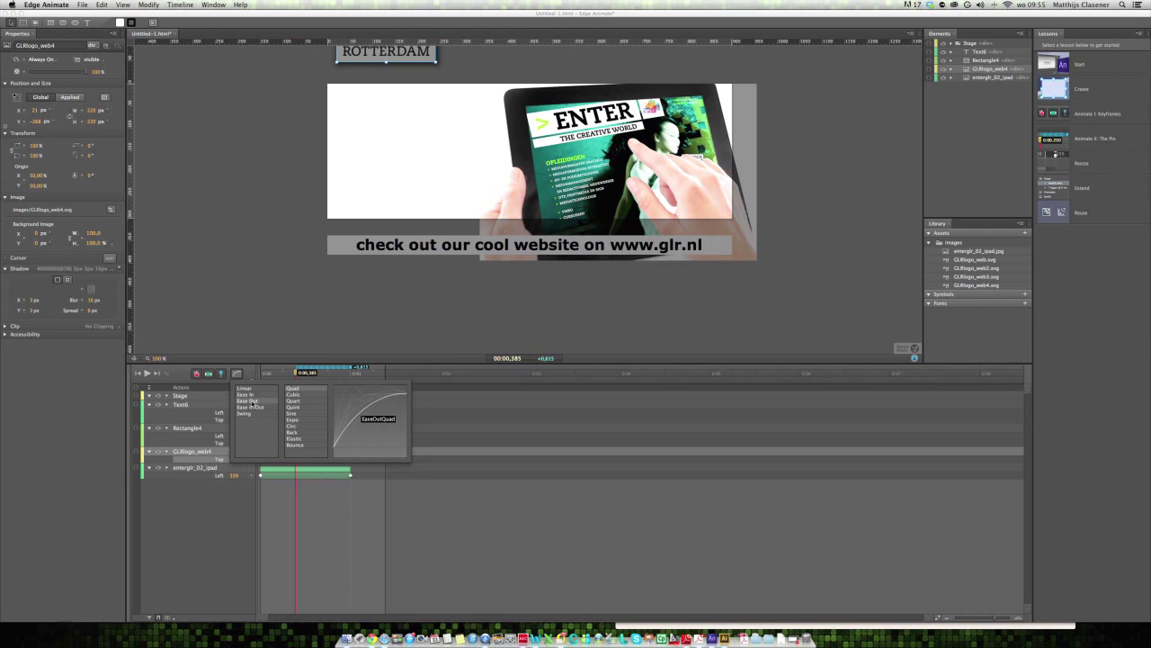
{"action": "left_click", "coordinate": [298, 445]}
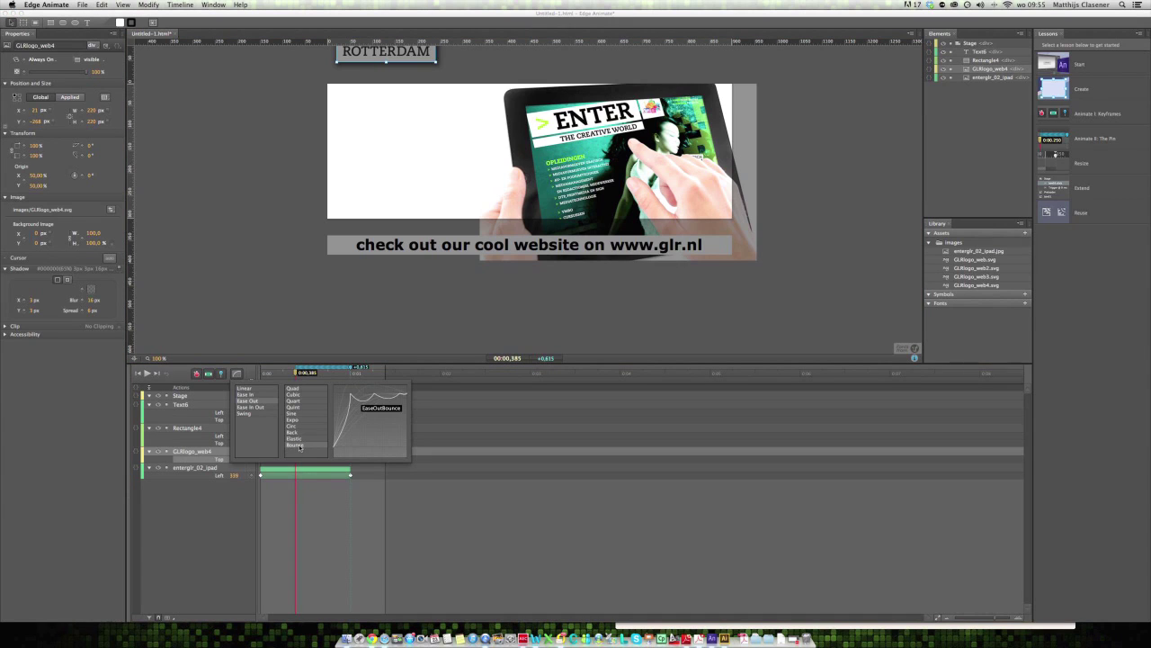
{"action": "left_click", "coordinate": [328, 292]}
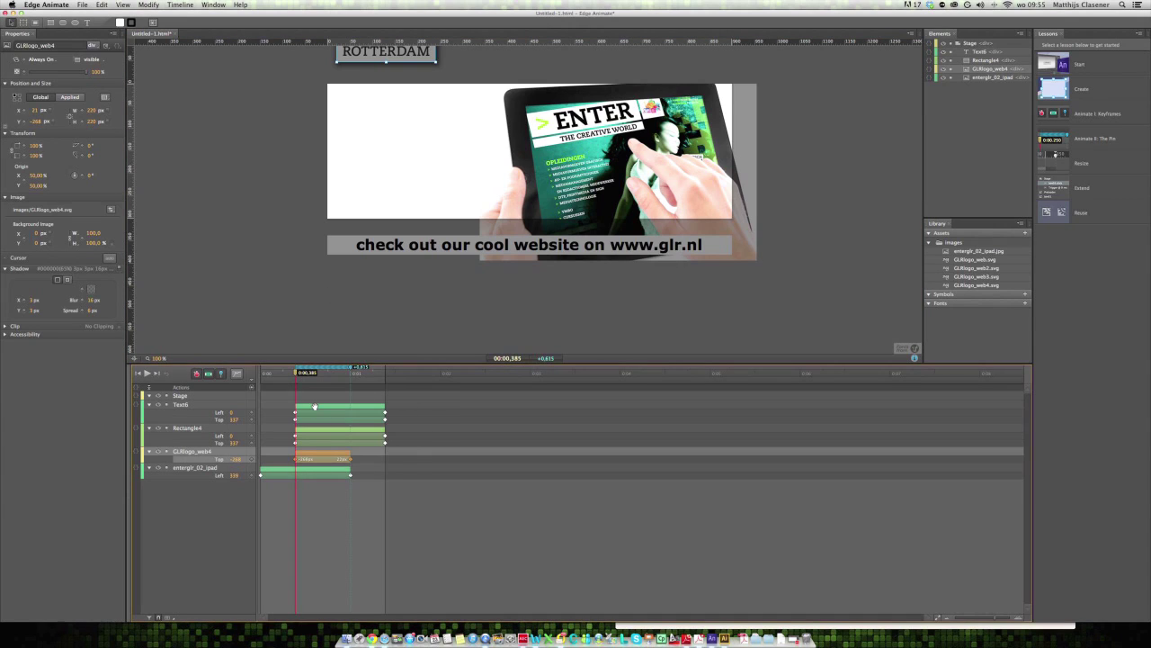
- Delay the logo's drop-in until after the caption and make it slightly longer
{"action": "left_click_drag", "start_coordinate": [314, 406], "coordinate": [331, 407]}
{"action": "key", "text": "super+z"}
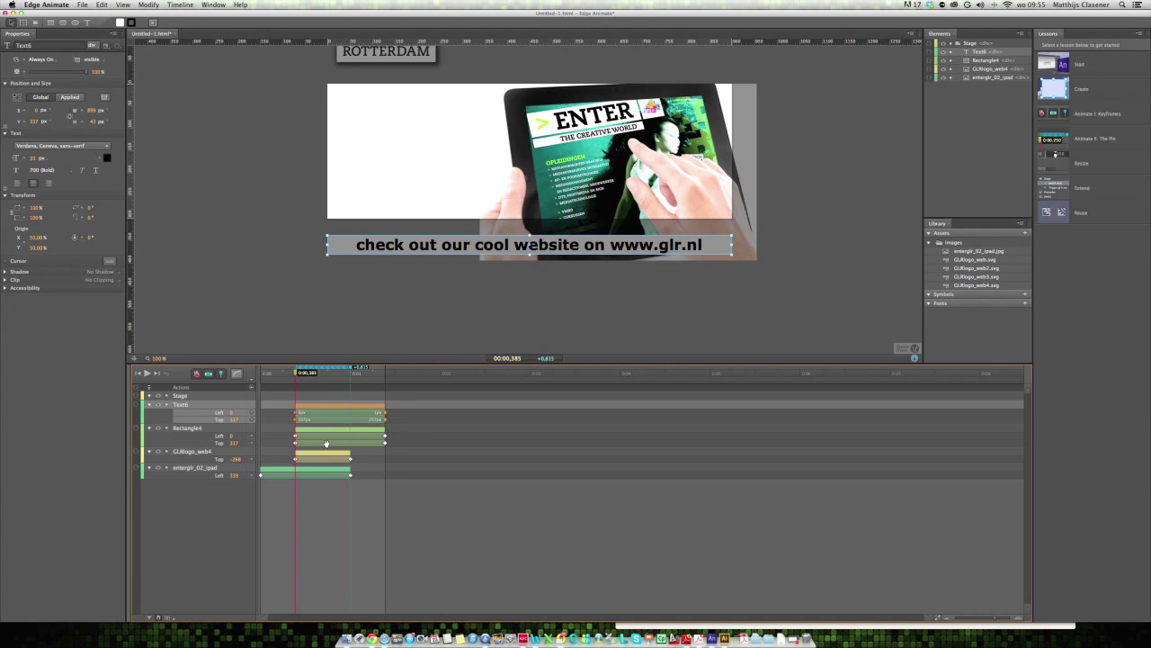
{"action": "left_click", "coordinate": [324, 457]}
{"action": "left_click_drag", "start_coordinate": [324, 457], "coordinate": [362, 454]}
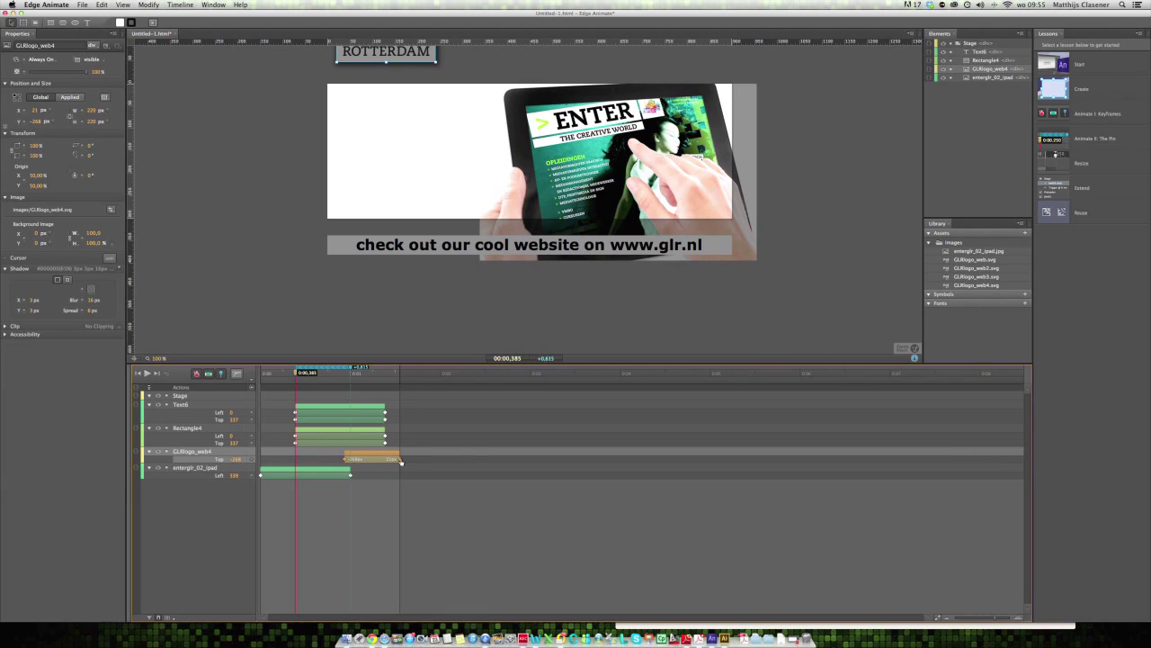
{"action": "left_click_drag", "start_coordinate": [402, 461], "coordinate": [423, 462]}
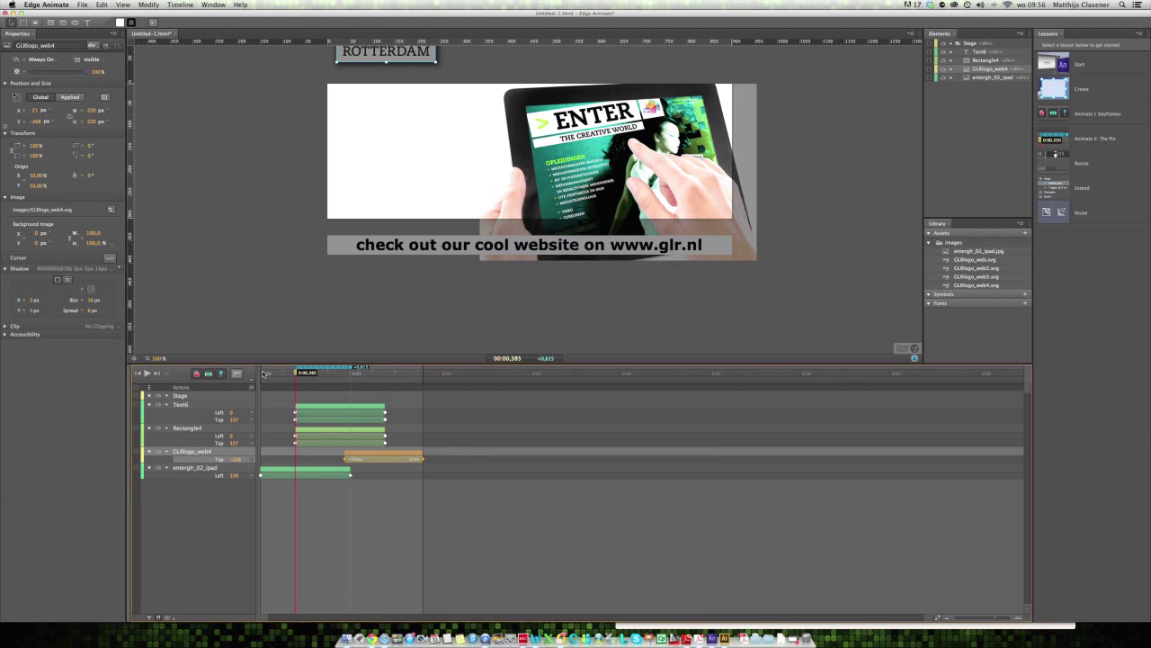
{"action": "left_click", "coordinate": [263, 374]}
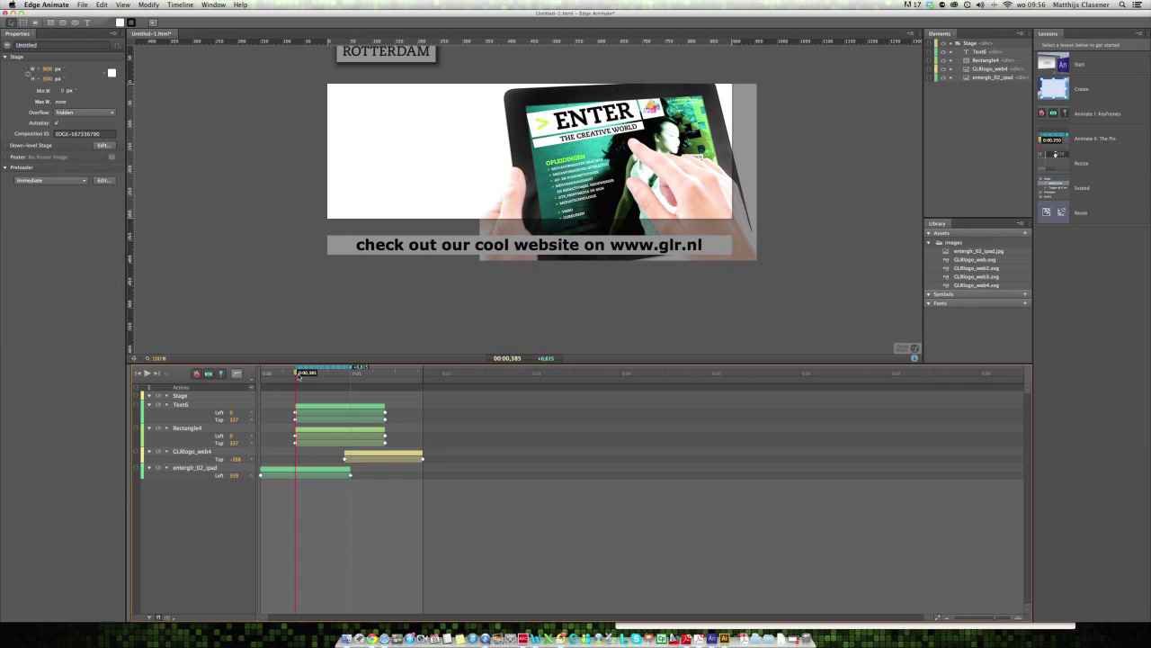
{"action": "left_click_drag", "start_coordinate": [299, 374], "coordinate": [252, 376]}
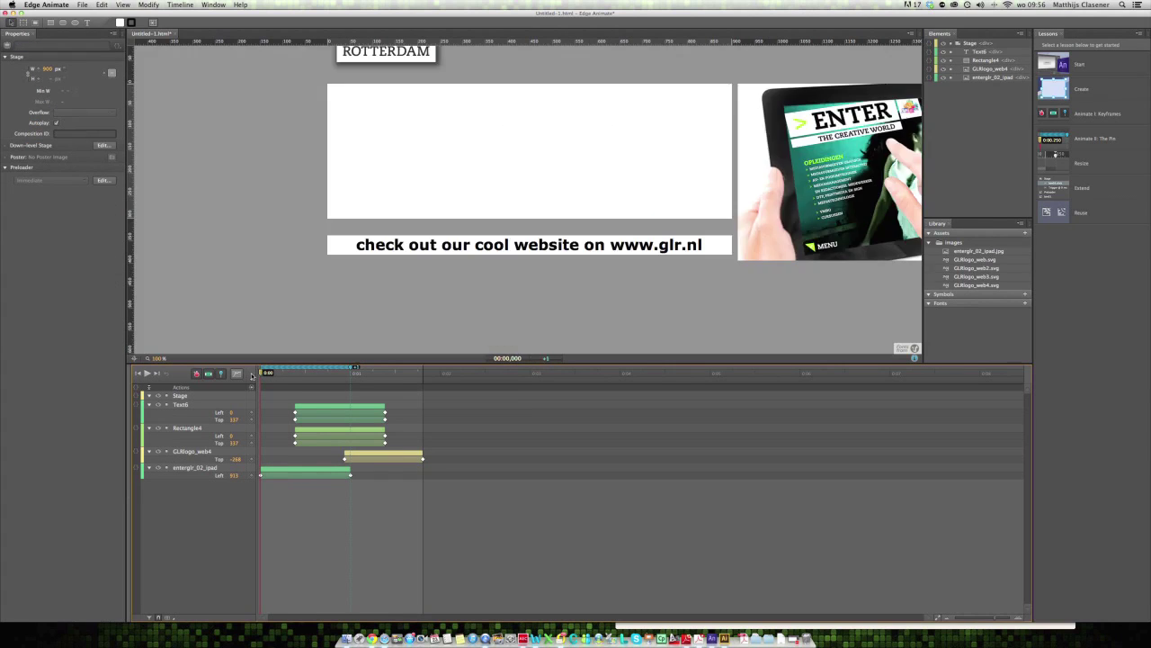
- Play the banner, then bring up the font list for the Text6 caption
{"action": "key", "text": "space"}
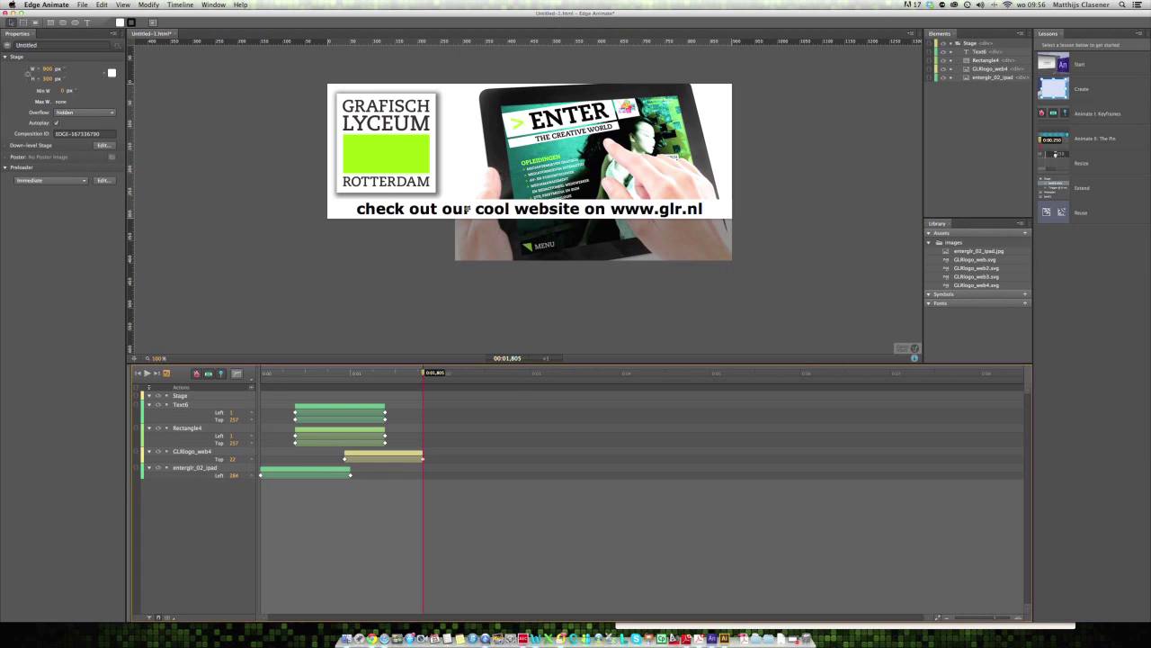
{"action": "left_click", "coordinate": [466, 209]}
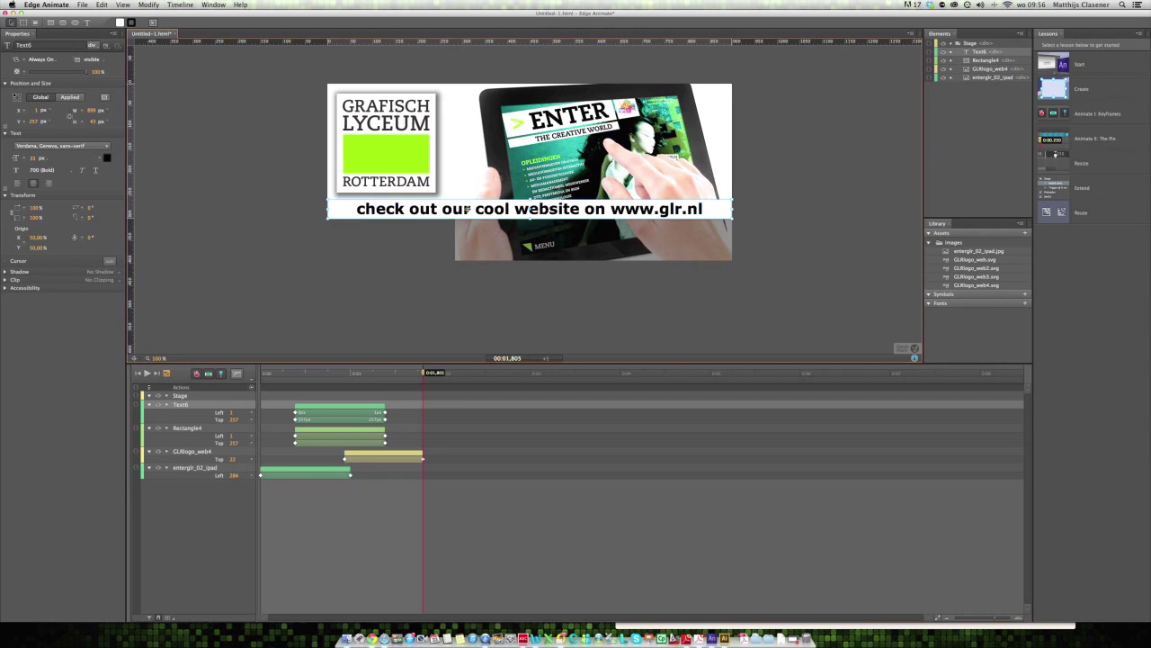
{"action": "left_click", "coordinate": [105, 146]}
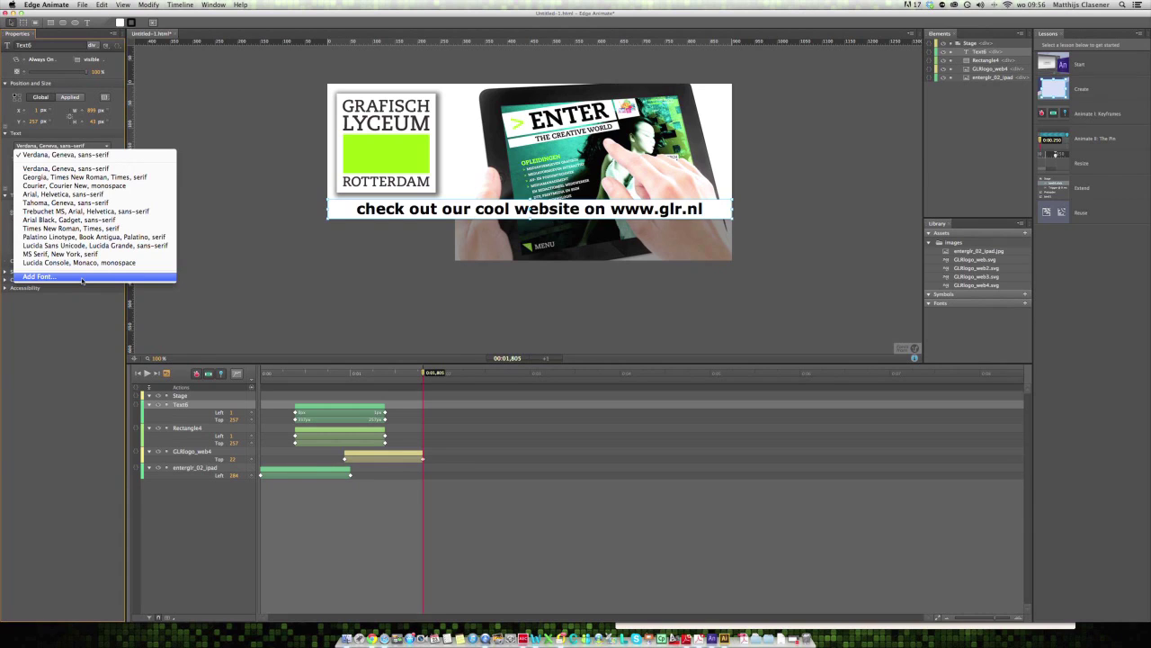
- Start adding a web font via Add Font… and bring up typekit.com in Safari beside the dialog
{"action": "left_click", "coordinate": [81, 277]}
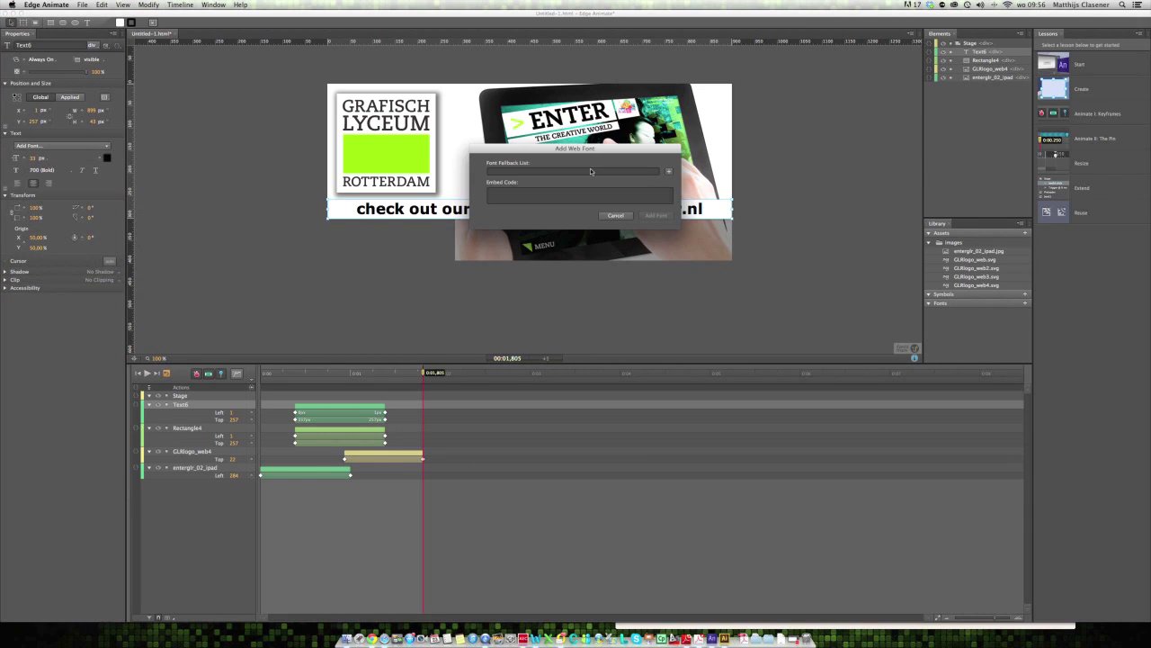
{"action": "left_click_drag", "start_coordinate": [589, 148], "coordinate": [393, 256]}
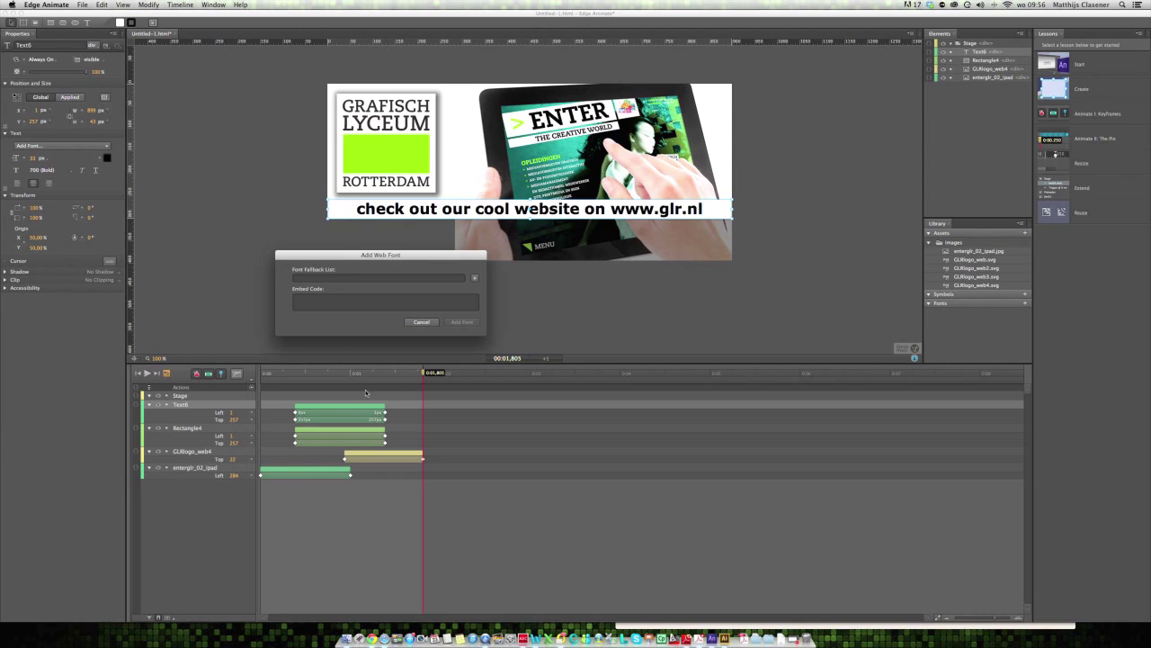
{"action": "left_click", "coordinate": [384, 638]}
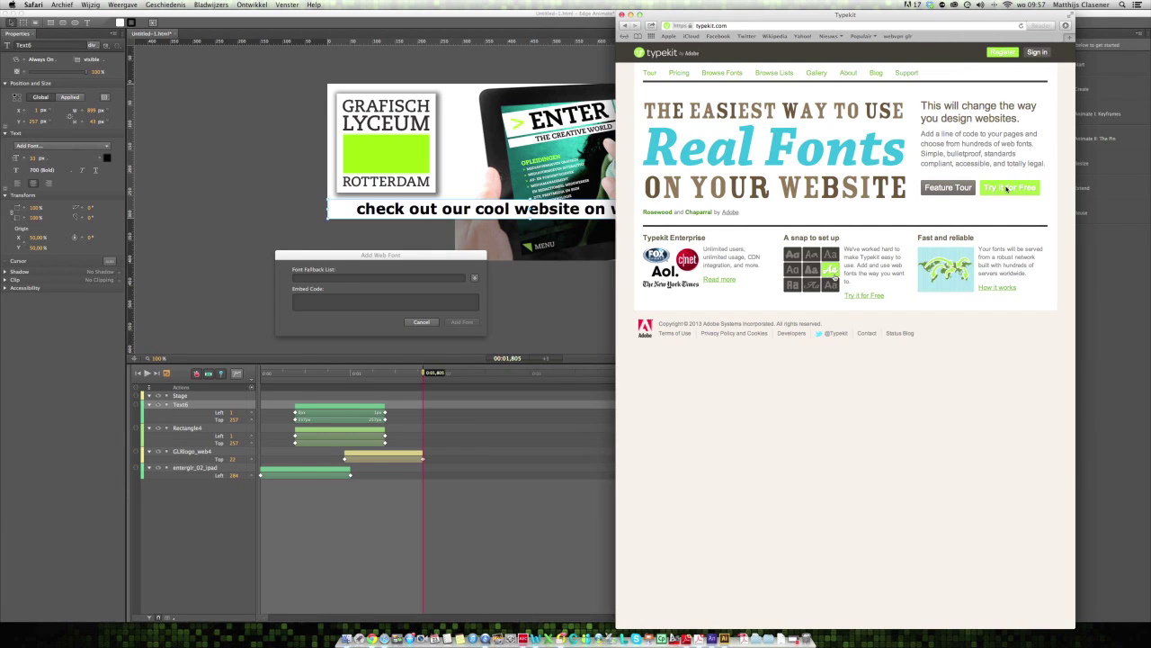
- Sign in to Typekit from the plans page using the autofilled credentials
{"action": "left_click", "coordinate": [1008, 188]}
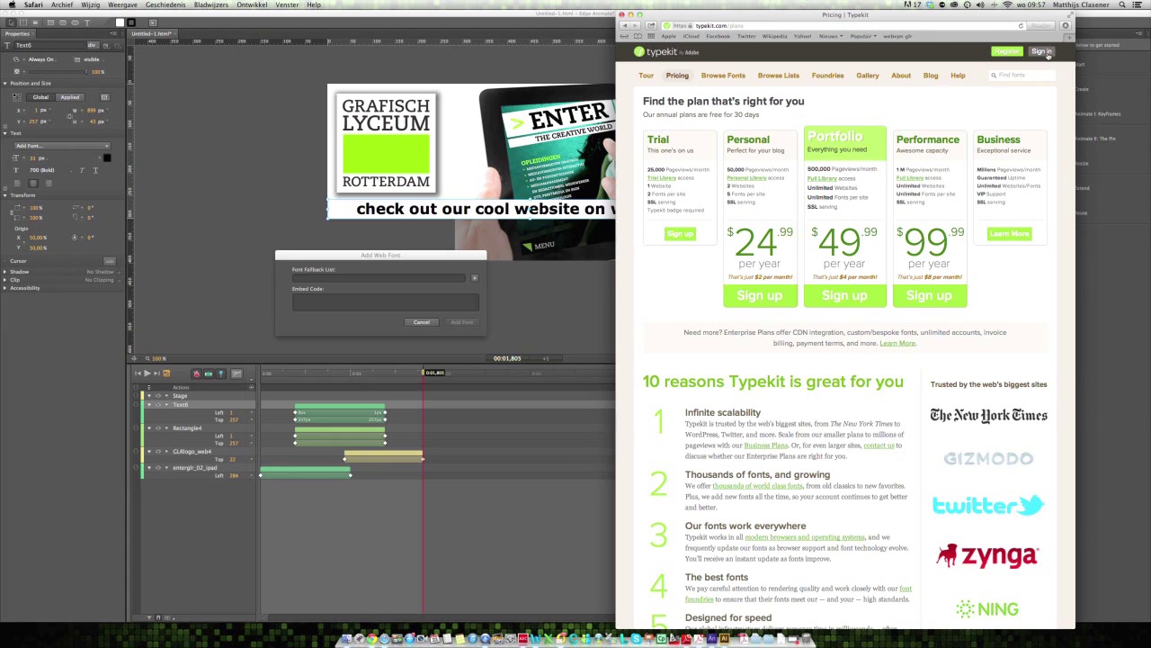
{"action": "left_click", "coordinate": [1041, 54]}
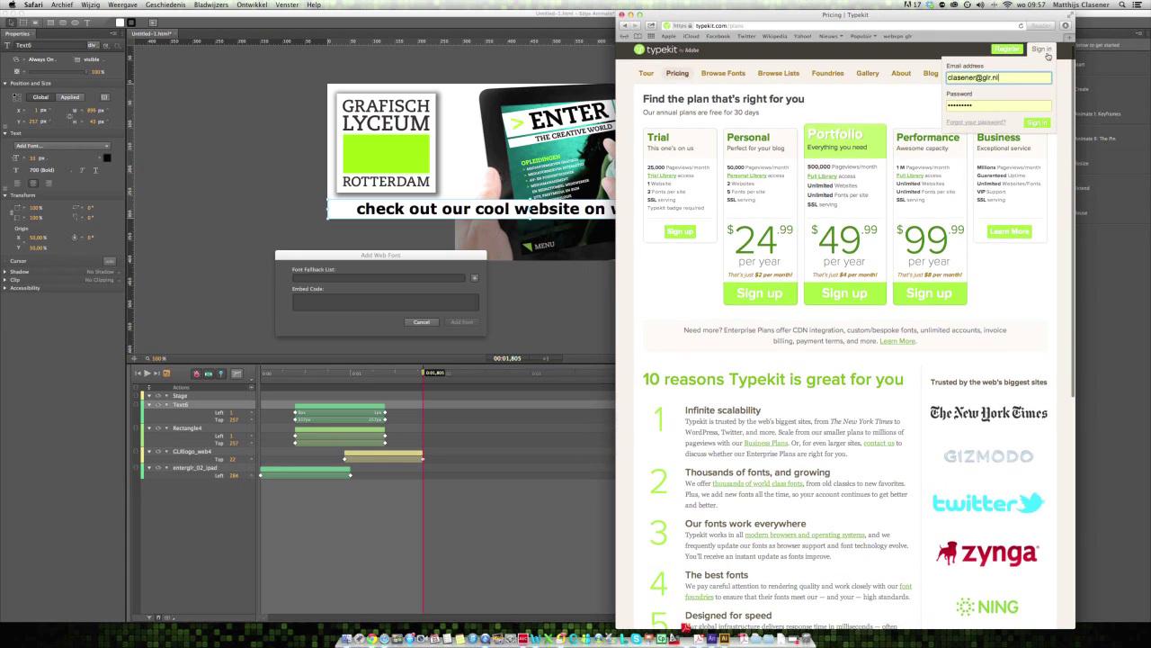
{"action": "left_click", "coordinate": [1035, 123]}
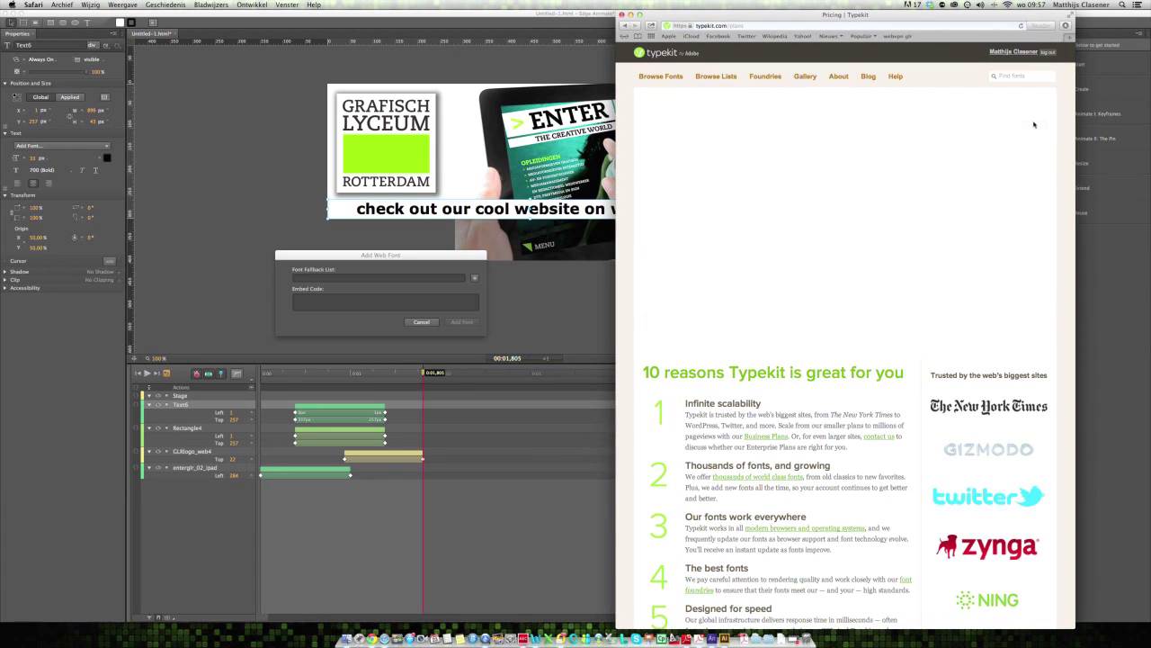
- Browse Typekit's font library filtered to the Slab Serif classification
{"action": "left_click", "coordinate": [660, 76]}
{"action": "scroll", "coordinate": [659, 78], "scroll_direction": "down", "scroll_amount": 1}
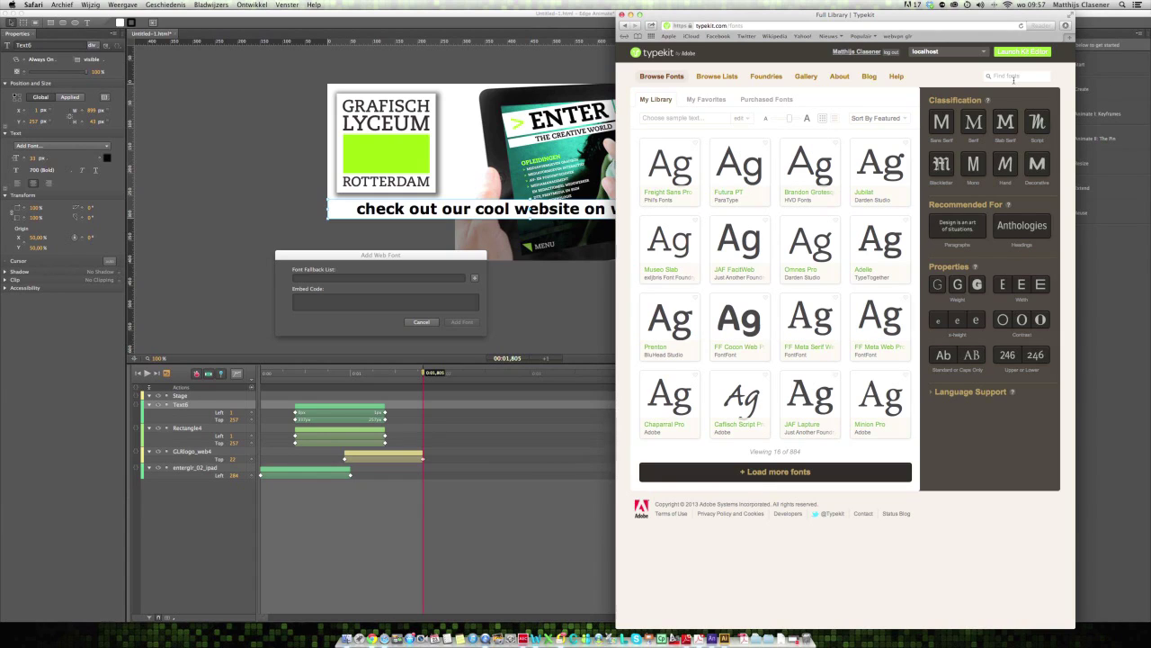
{"action": "left_click", "coordinate": [1011, 129]}
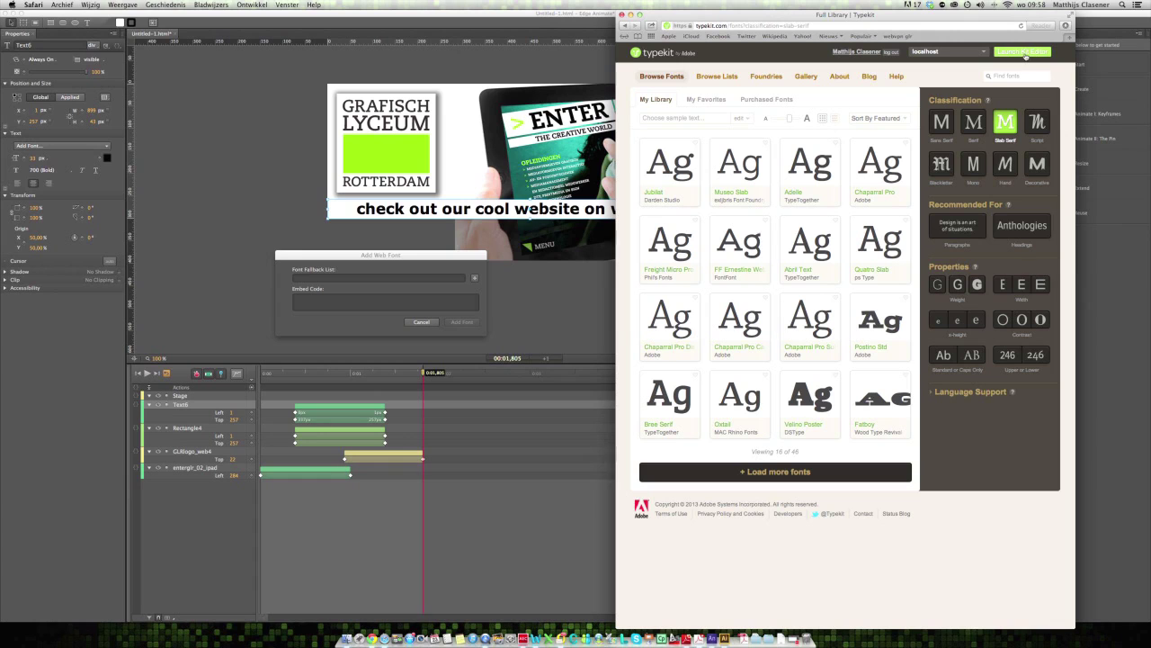
- Save the localhost kit's settings in the Kit Editor with domain 127.0.0.1
{"action": "left_click", "coordinate": [1025, 54]}
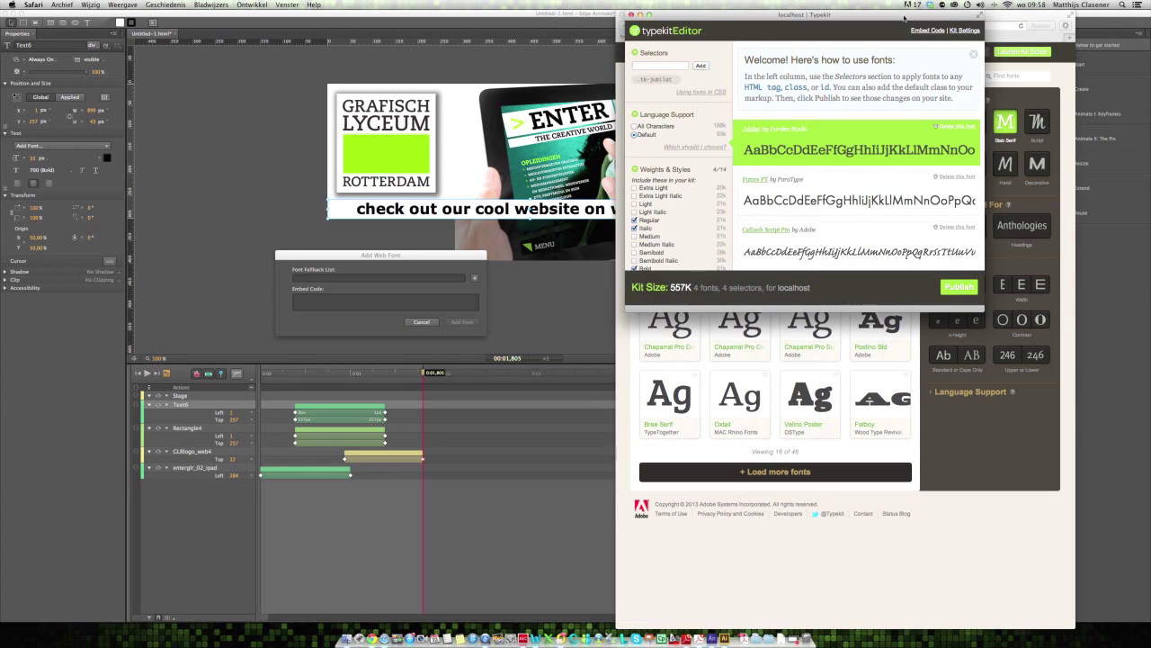
{"action": "left_click_drag", "start_coordinate": [904, 18], "coordinate": [934, 85]}
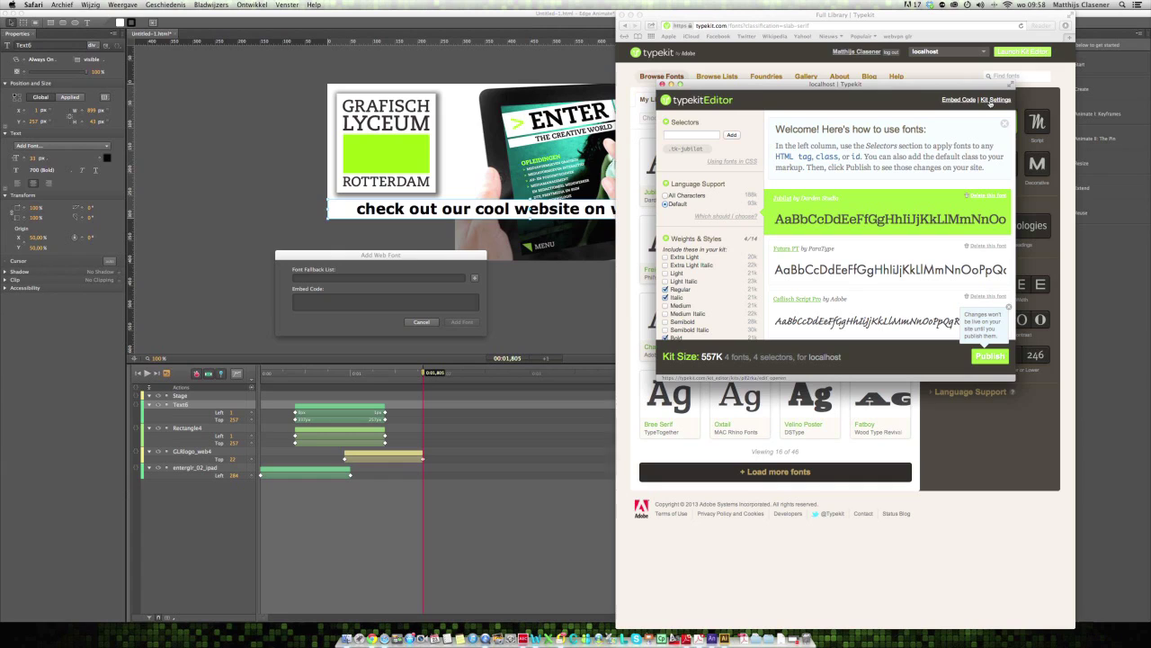
{"action": "left_click", "coordinate": [990, 102]}
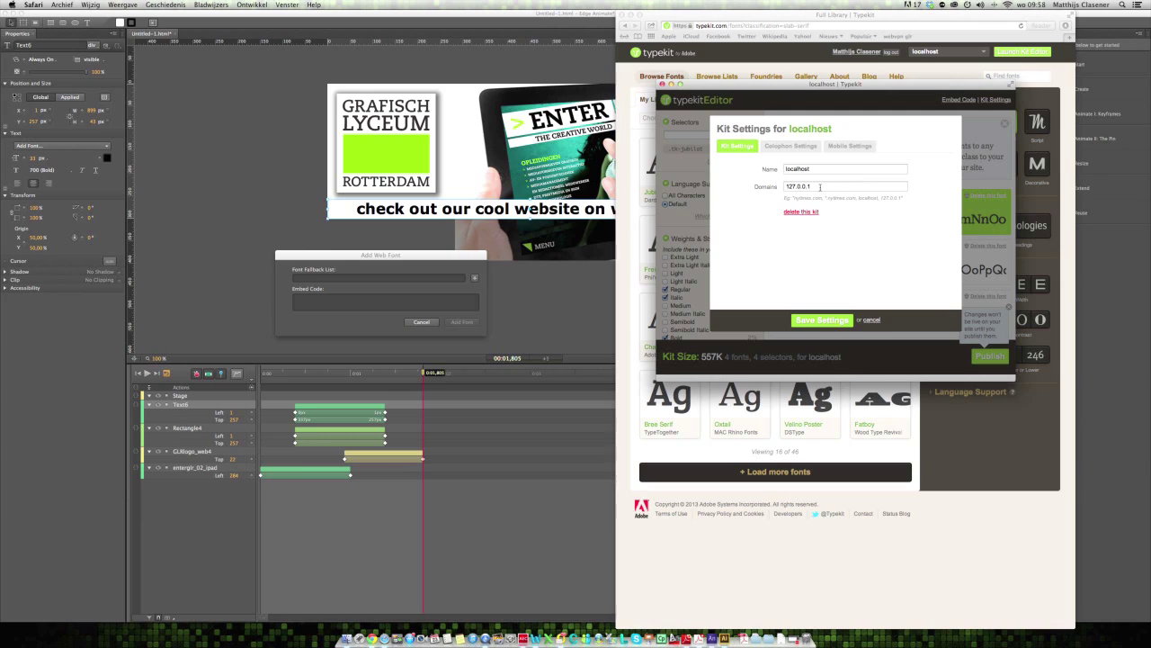
{"action": "left_click_drag", "start_coordinate": [820, 186], "coordinate": [771, 186]}
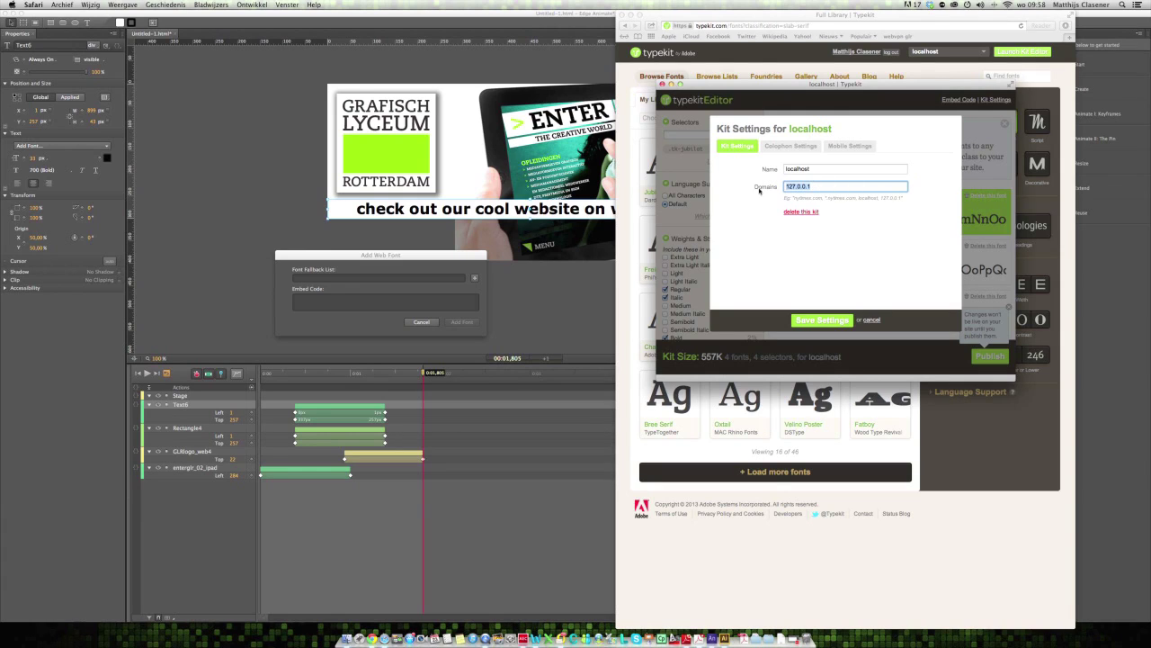
{"action": "left_click_drag", "start_coordinate": [901, 198], "coordinate": [880, 198]}
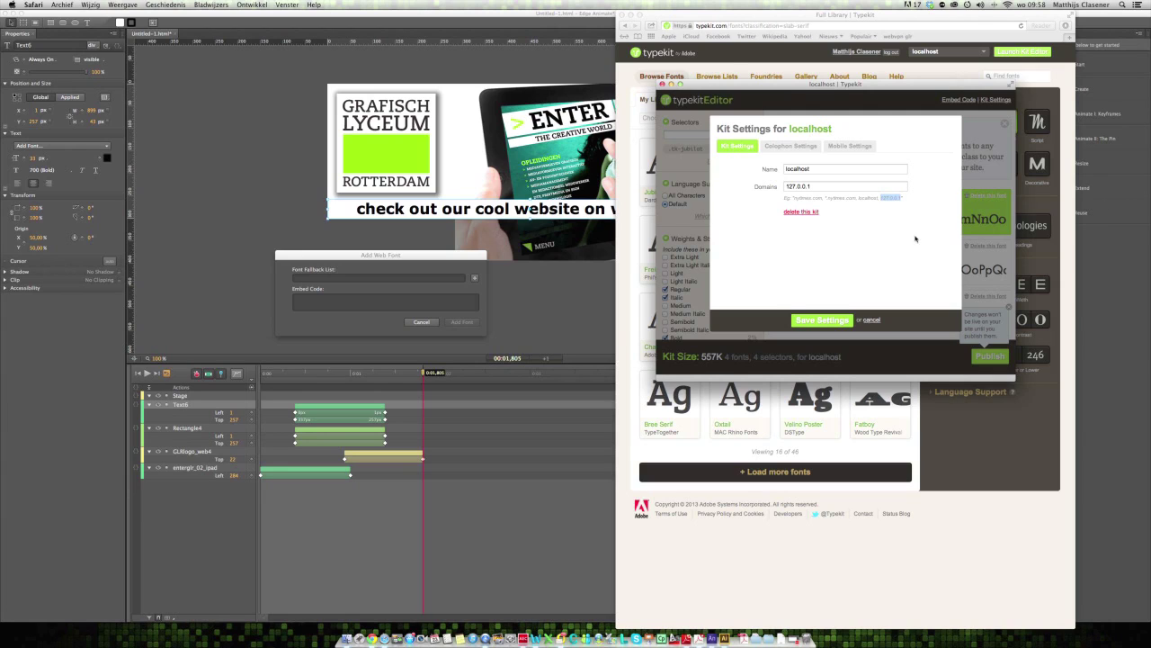
{"action": "left_click", "coordinate": [823, 323]}
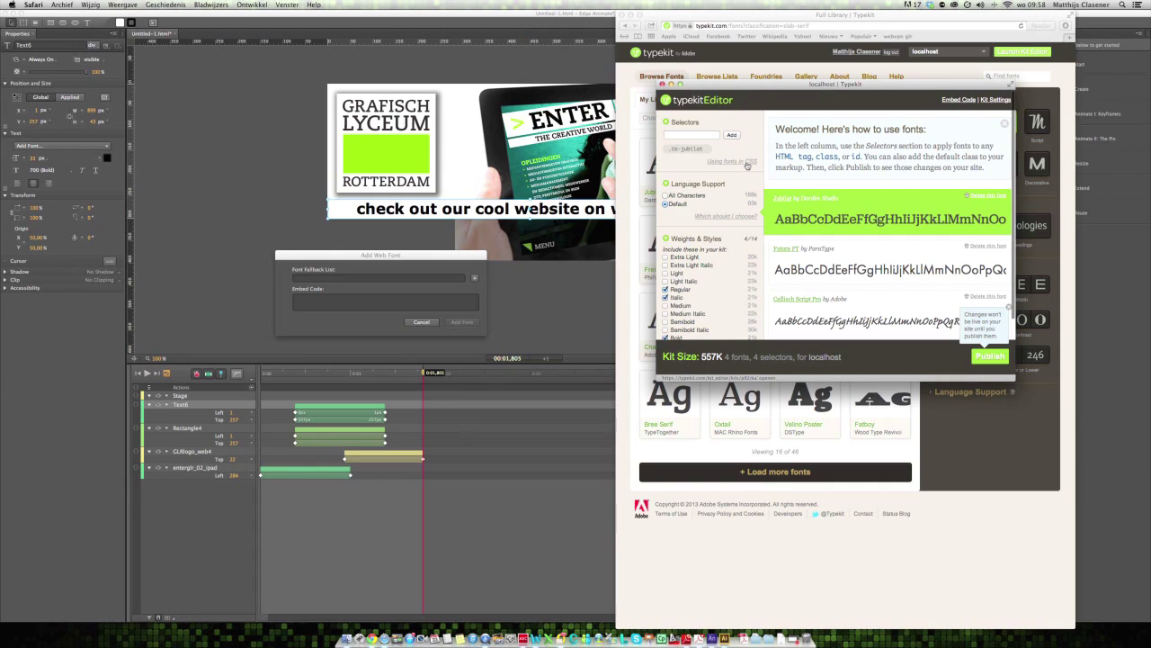
- Copy "jubilat",sans-serif from Typekit's CSS help into Edge Animate's Font Fallback List
{"action": "left_click", "coordinate": [748, 163]}
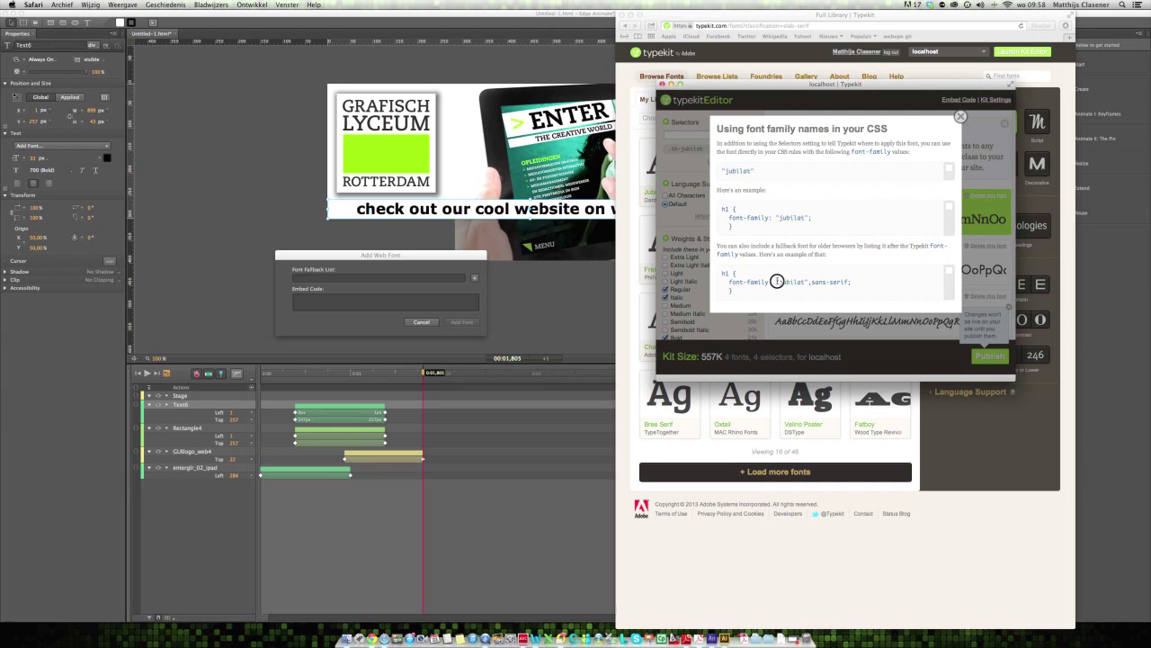
{"action": "left_click_drag", "start_coordinate": [776, 281], "coordinate": [849, 281]}
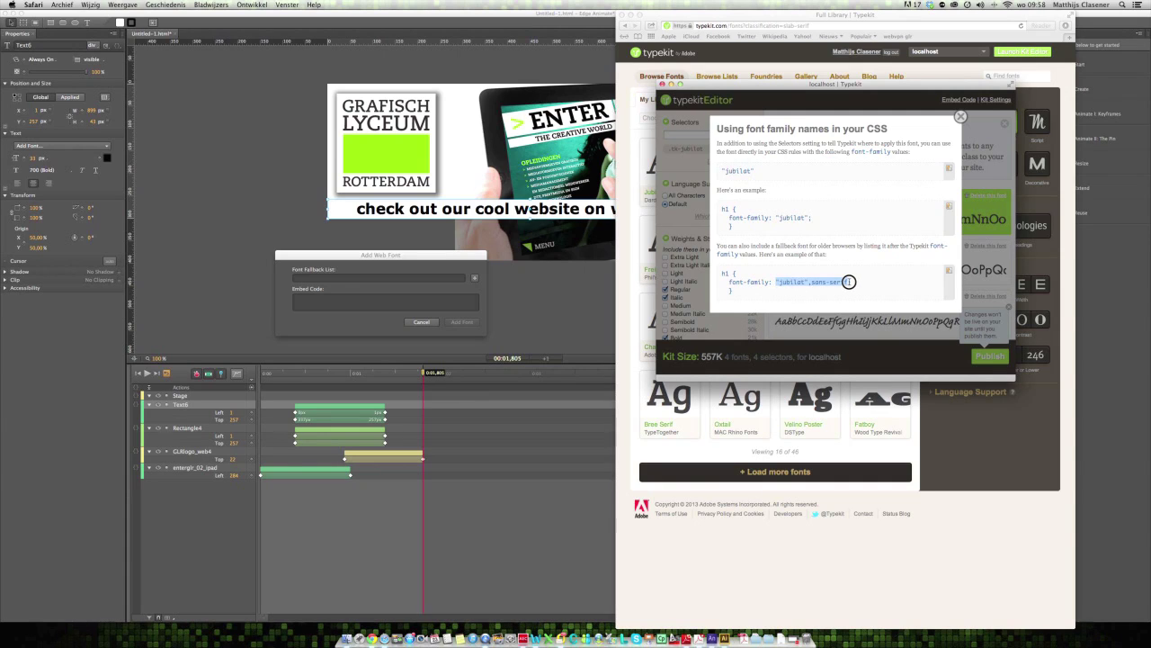
{"action": "key", "text": "super+c"}
{"action": "left_click", "coordinate": [384, 277]}
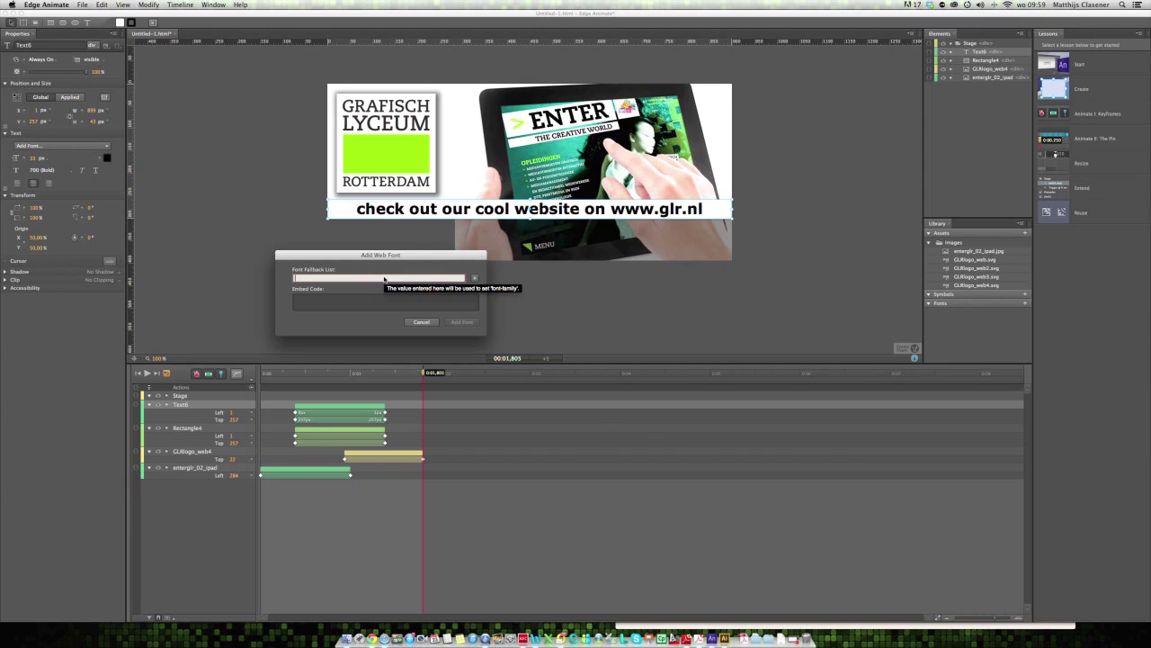
{"action": "key", "text": "super+v"}
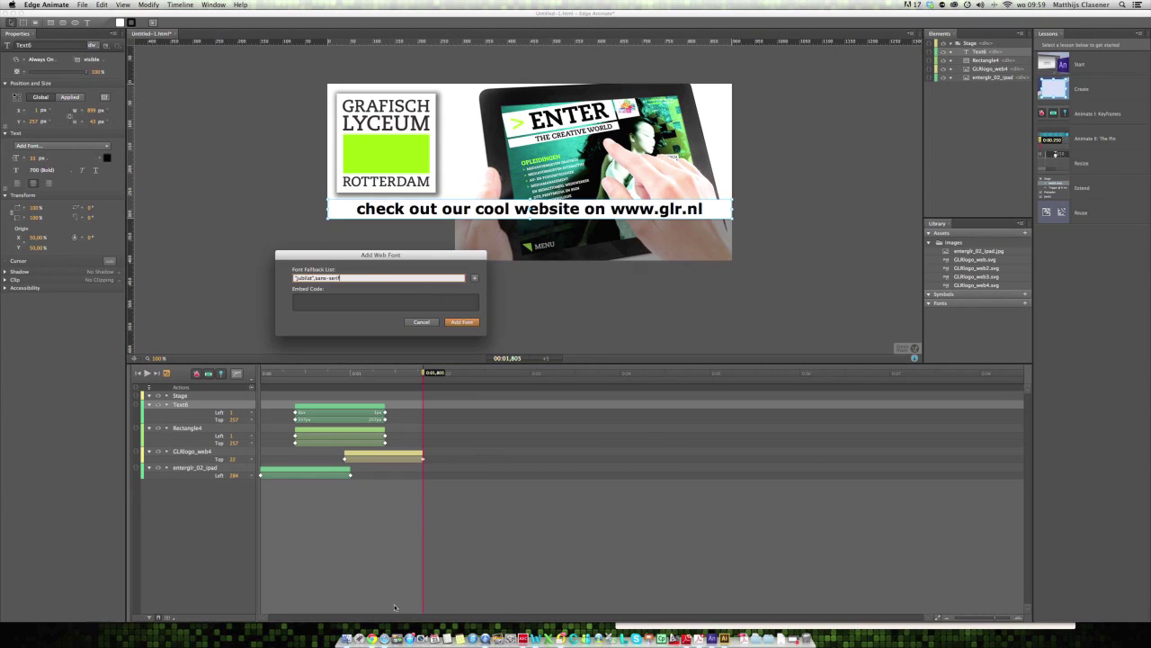
{"action": "left_click", "coordinate": [384, 638]}
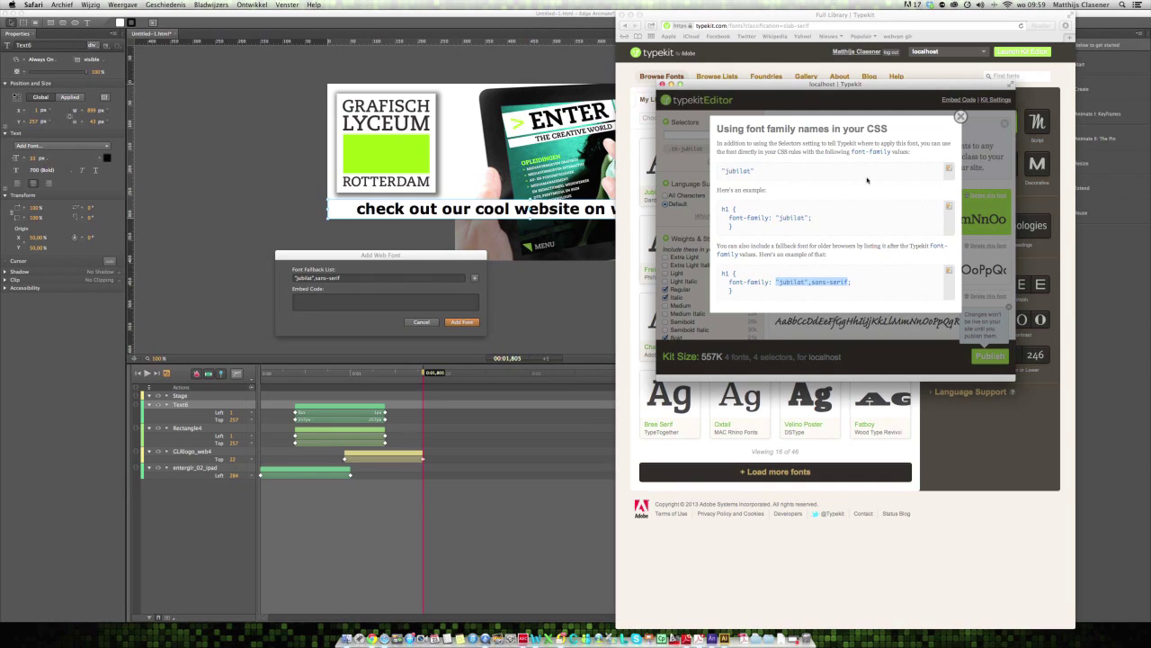
- Copy the Typekit kit's JavaScript embed code into Edge Animate's web font field to add jubilat
{"action": "left_click", "coordinate": [962, 120]}
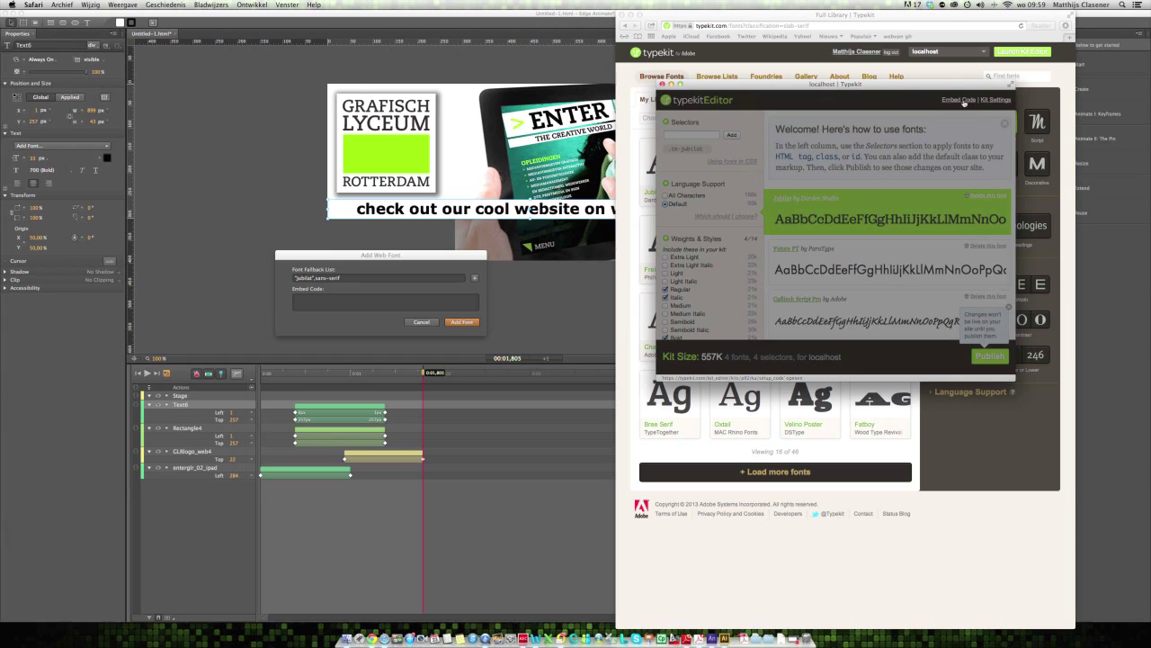
{"action": "left_click", "coordinate": [960, 100]}
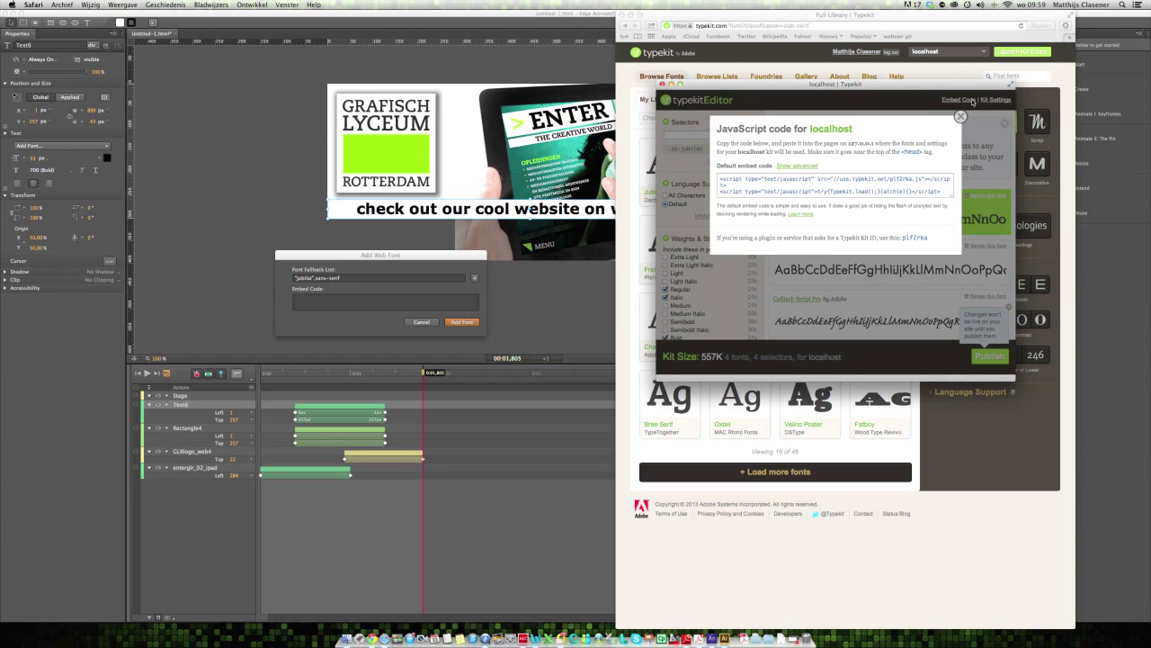
{"action": "left_click", "coordinate": [859, 190]}
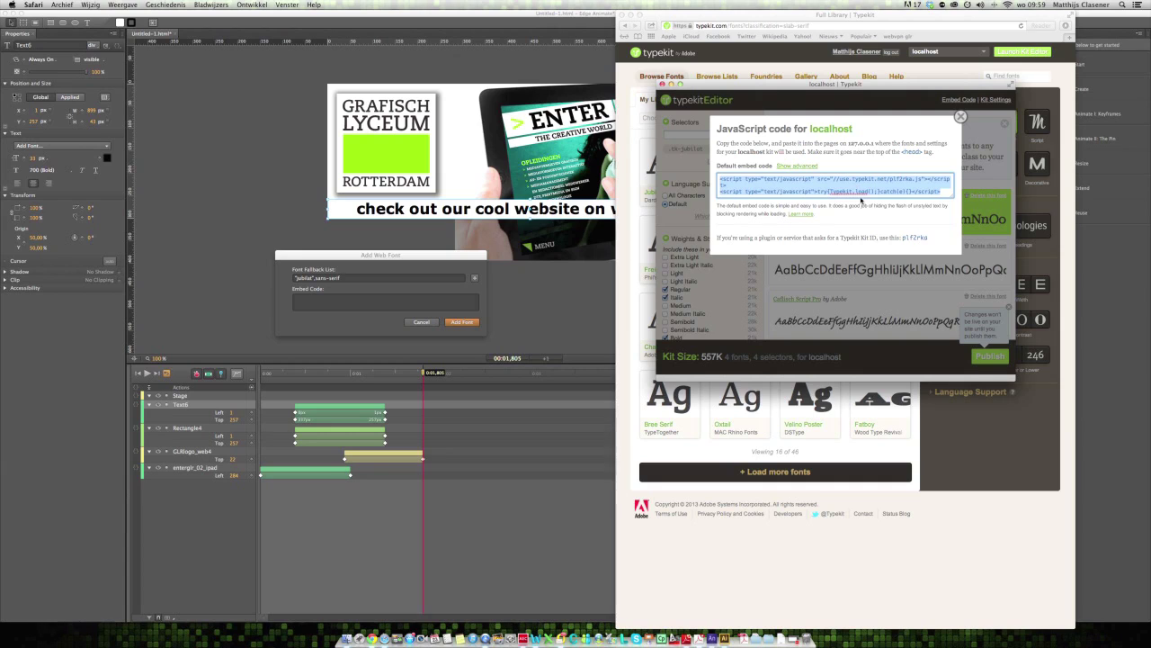
{"action": "left_click", "coordinate": [358, 304]}
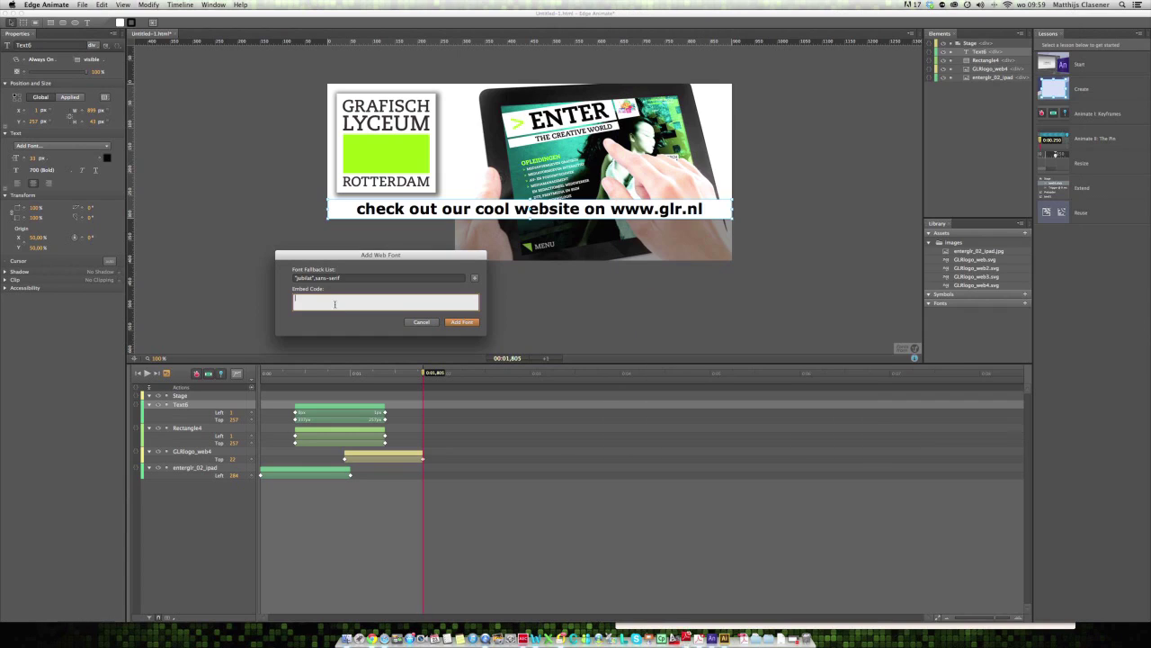
{"action": "key", "text": "super+v"}
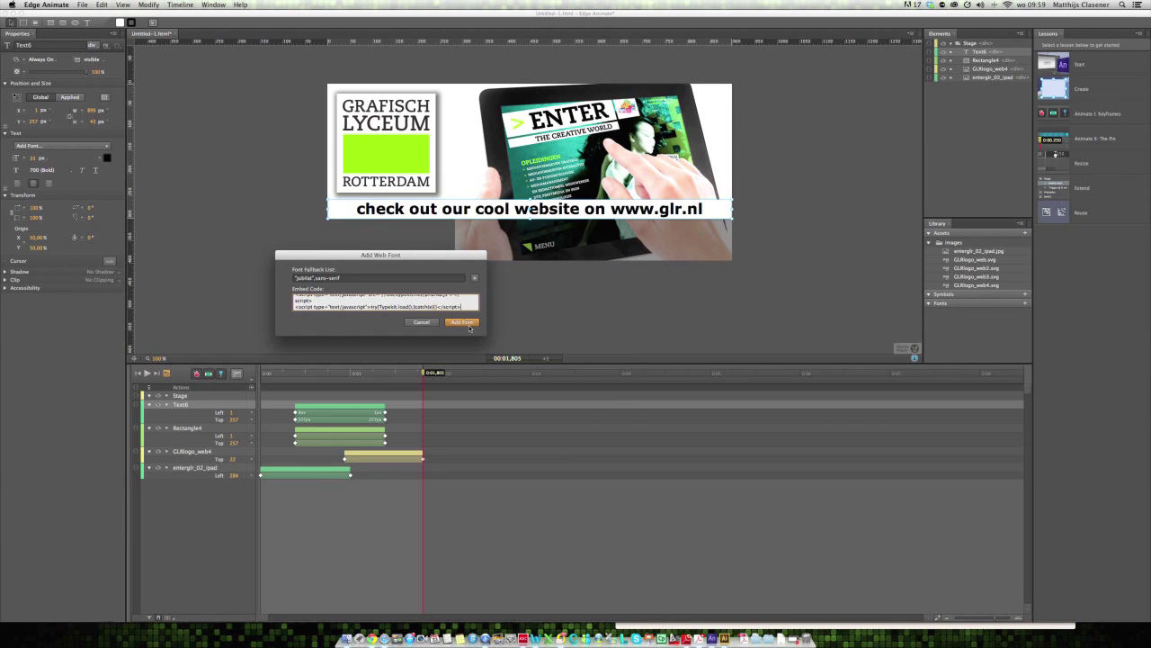
{"action": "left_click", "coordinate": [462, 322]}
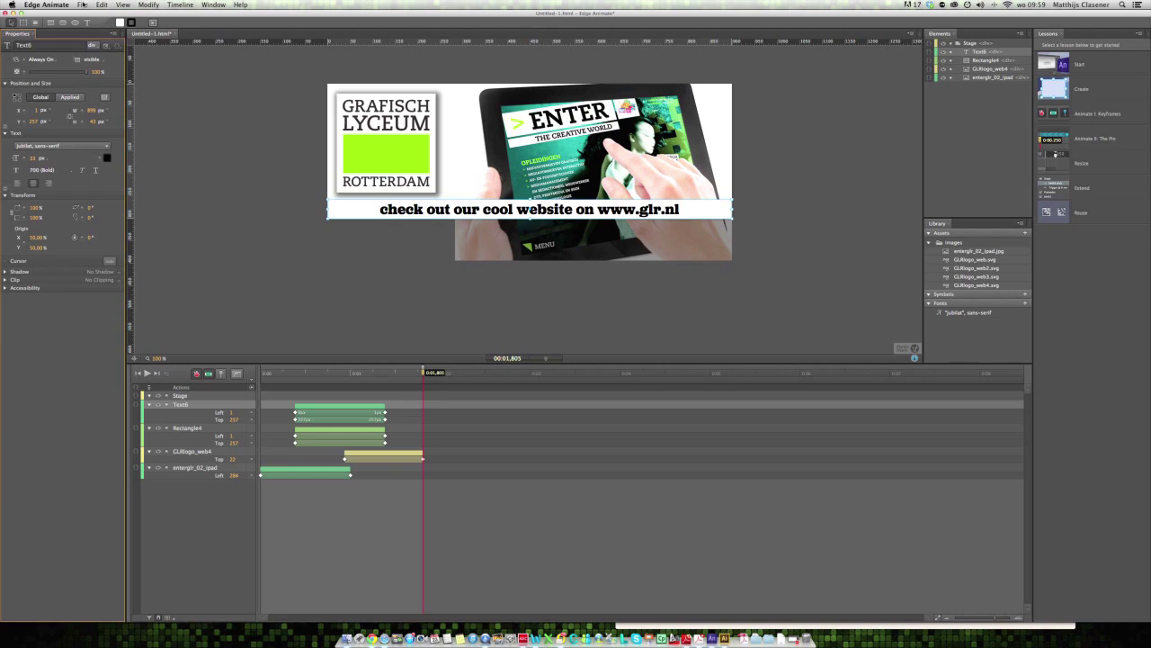
{"action": "left_click", "coordinate": [82, 6]}
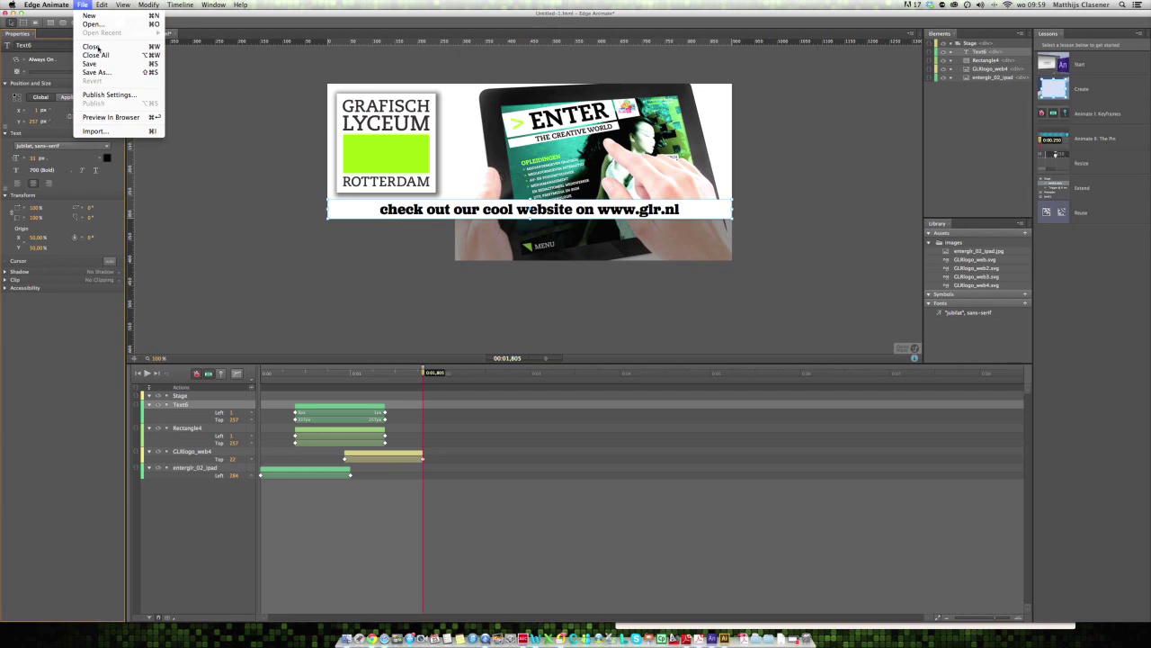
{"action": "left_click", "coordinate": [110, 117]}
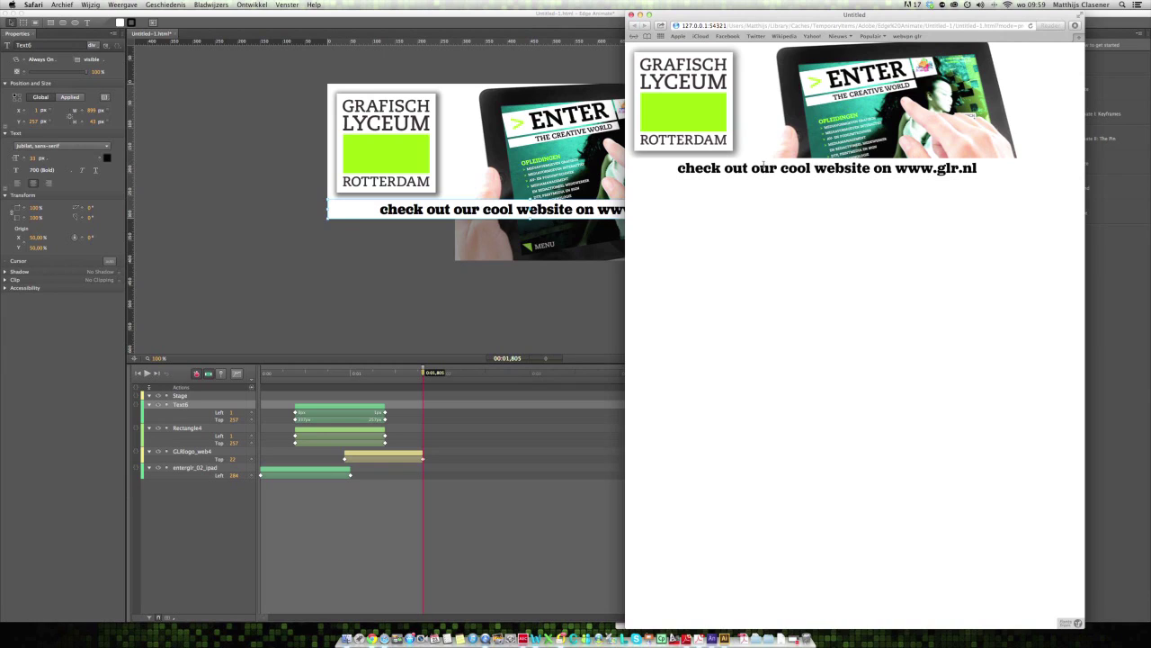
{"action": "left_click", "coordinate": [438, 275]}
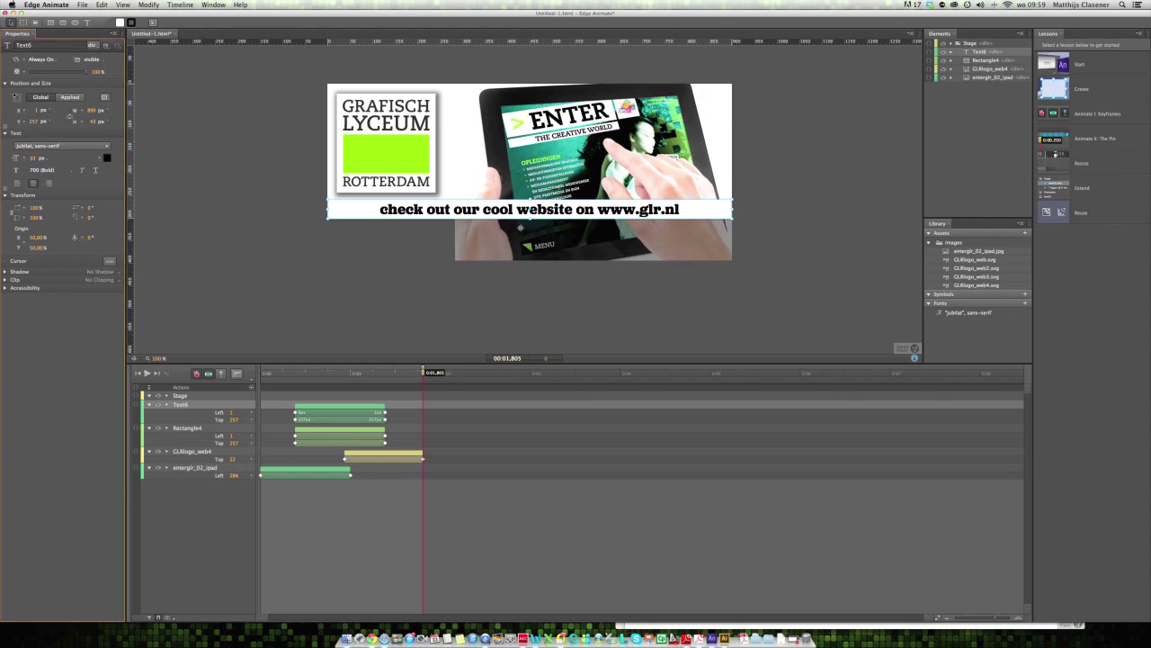
{"action": "left_click", "coordinate": [548, 210]}
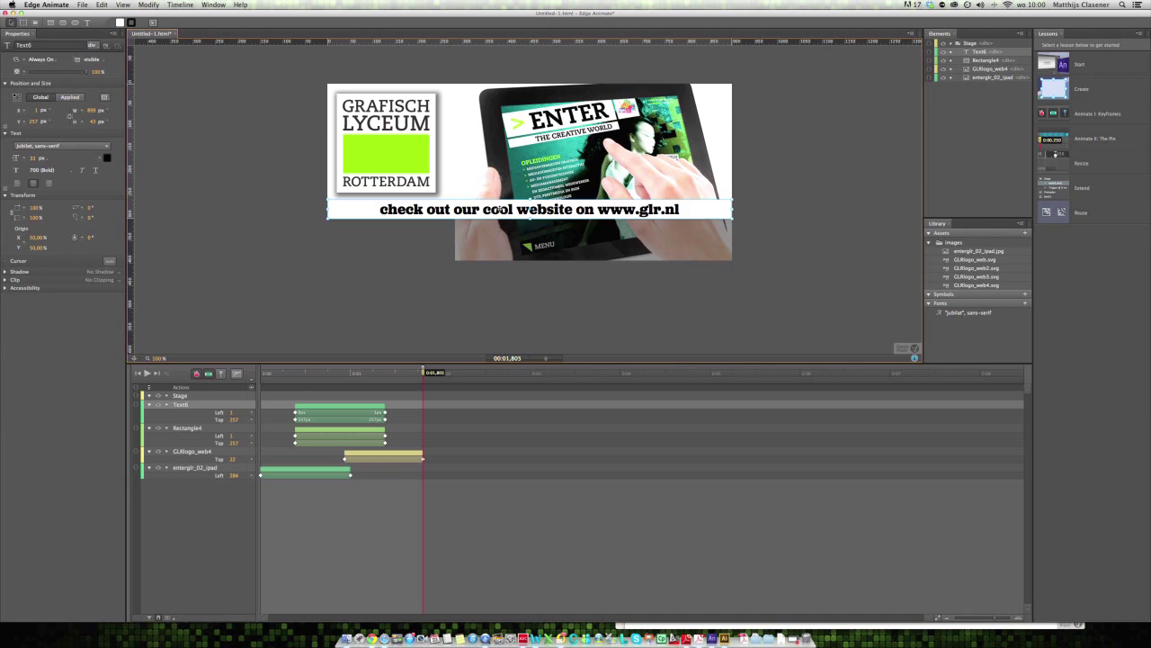
- Open the link text's actions editor and add a mouseup event handler
{"action": "right_click", "coordinate": [501, 210]}
{"action": "mouse_move", "coordinate": [532, 302]}
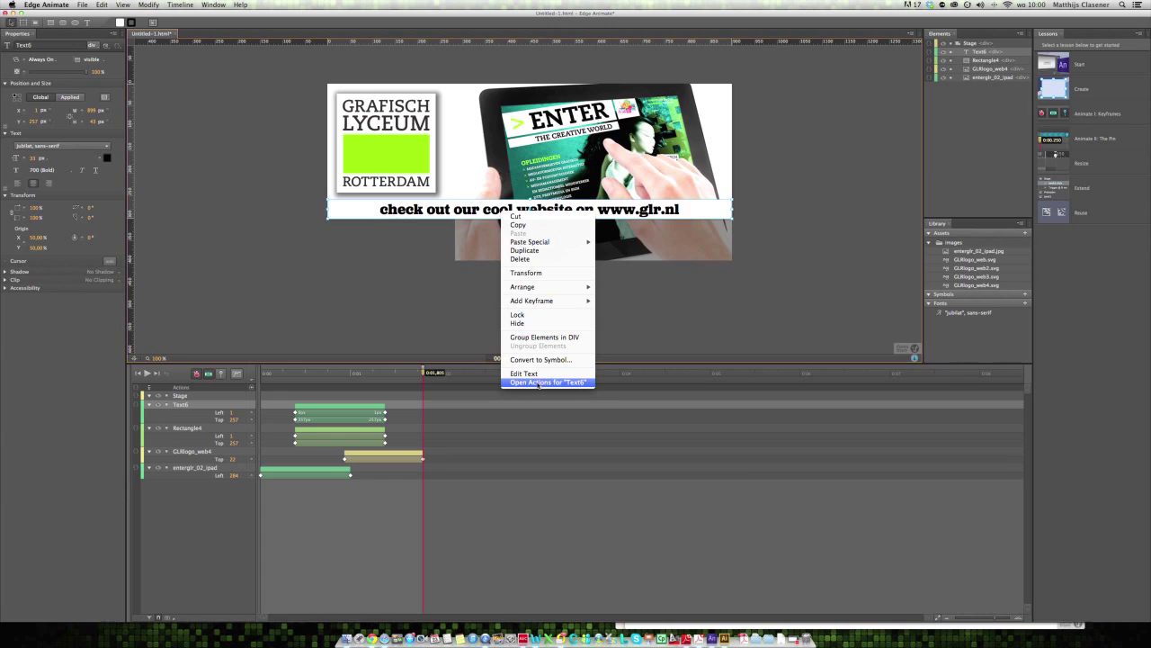
{"action": "left_click", "coordinate": [538, 383]}
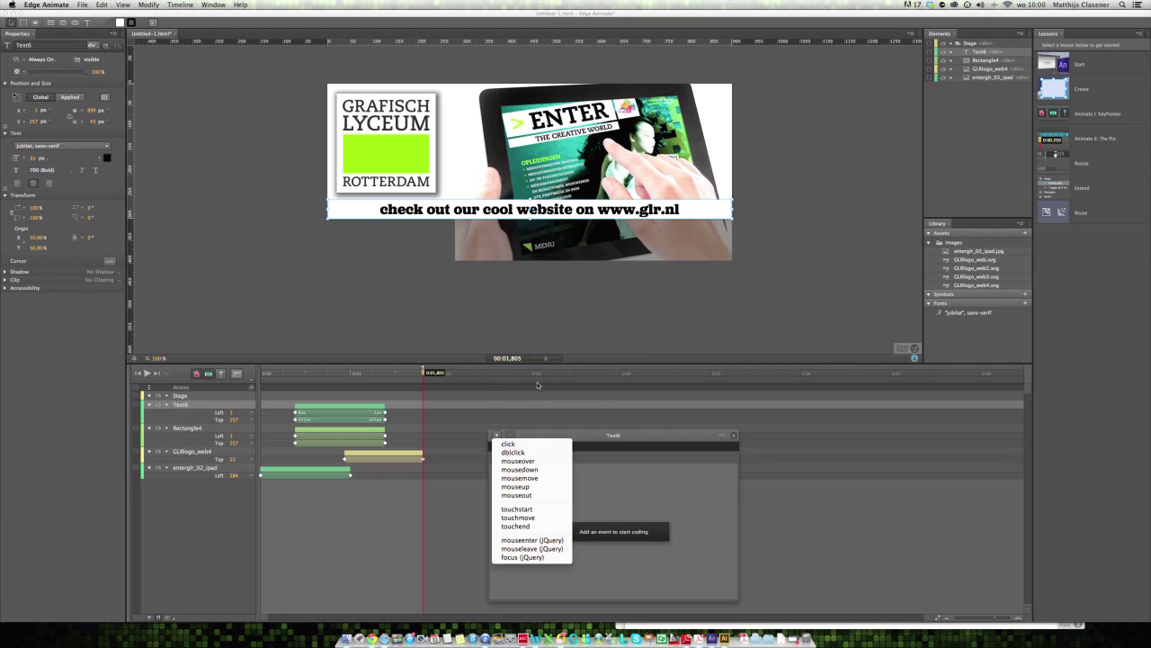
{"action": "left_click", "coordinate": [581, 419]}
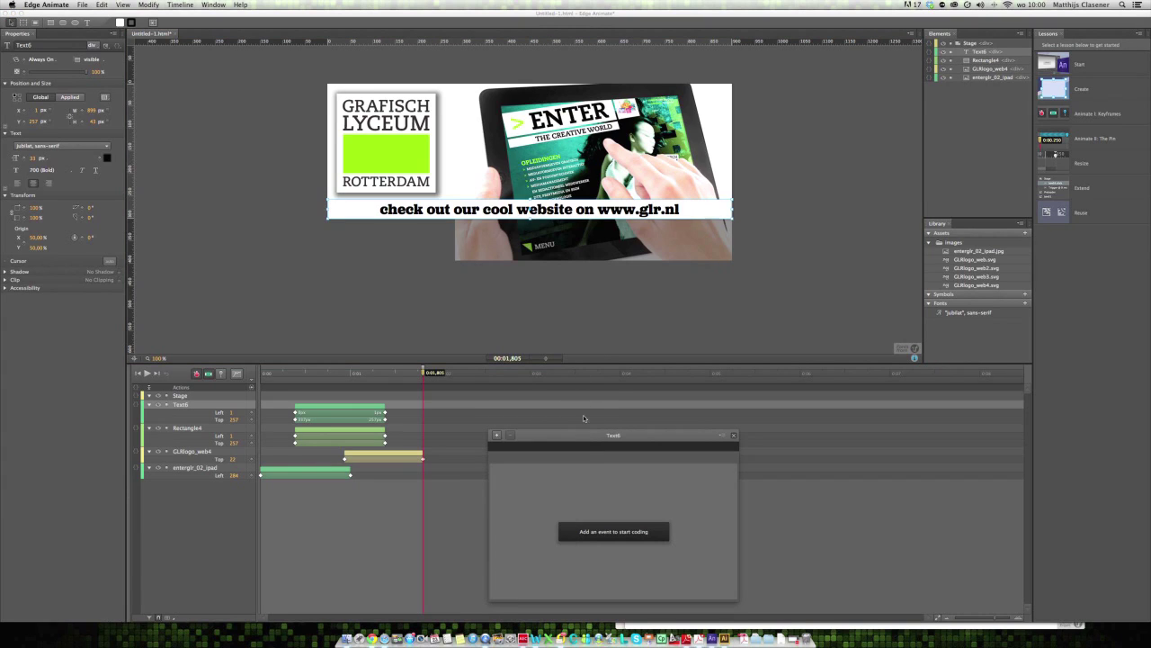
{"action": "left_click_drag", "start_coordinate": [579, 438], "coordinate": [576, 255]}
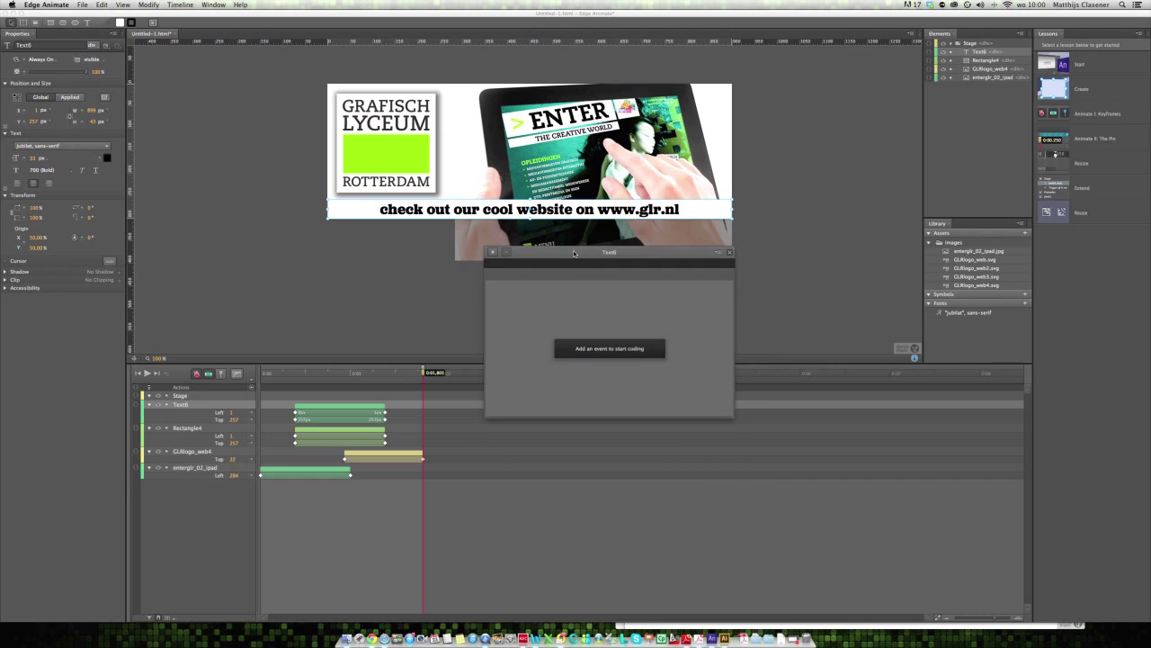
{"action": "left_click", "coordinate": [493, 253]}
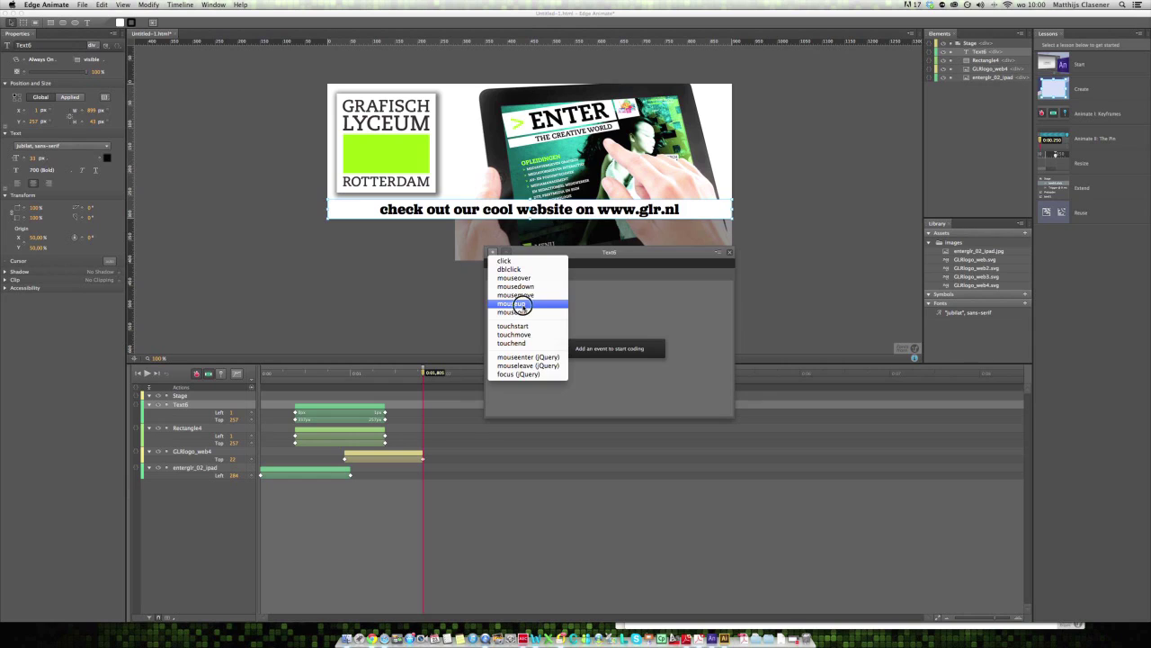
{"action": "left_click", "coordinate": [523, 305]}
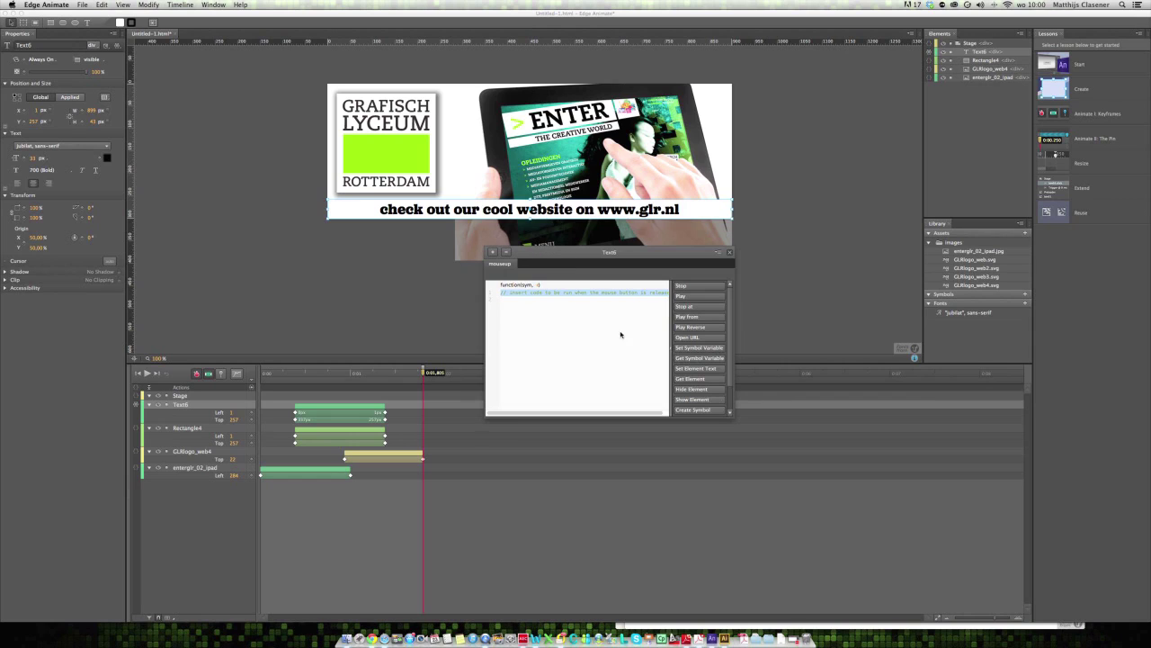
- Insert Open URL code, changing adobe.com to glr.nl and _self to _blank
{"action": "left_click", "coordinate": [699, 343]}
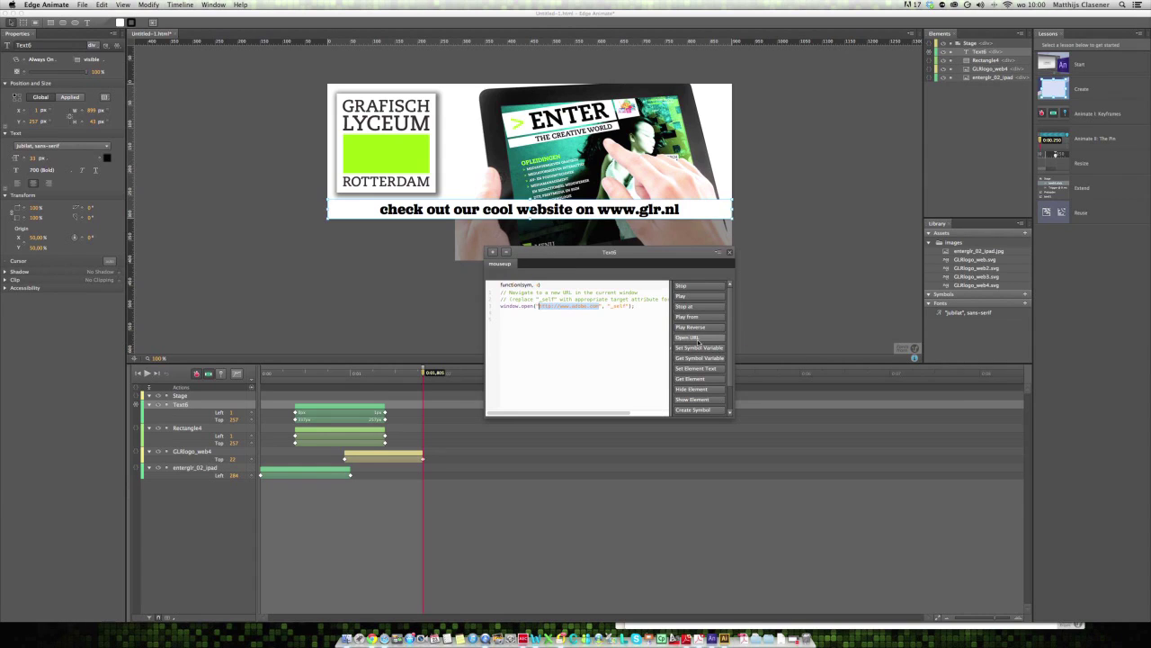
{"action": "left_click", "coordinate": [578, 308]}
{"action": "left_click", "coordinate": [572, 307]}
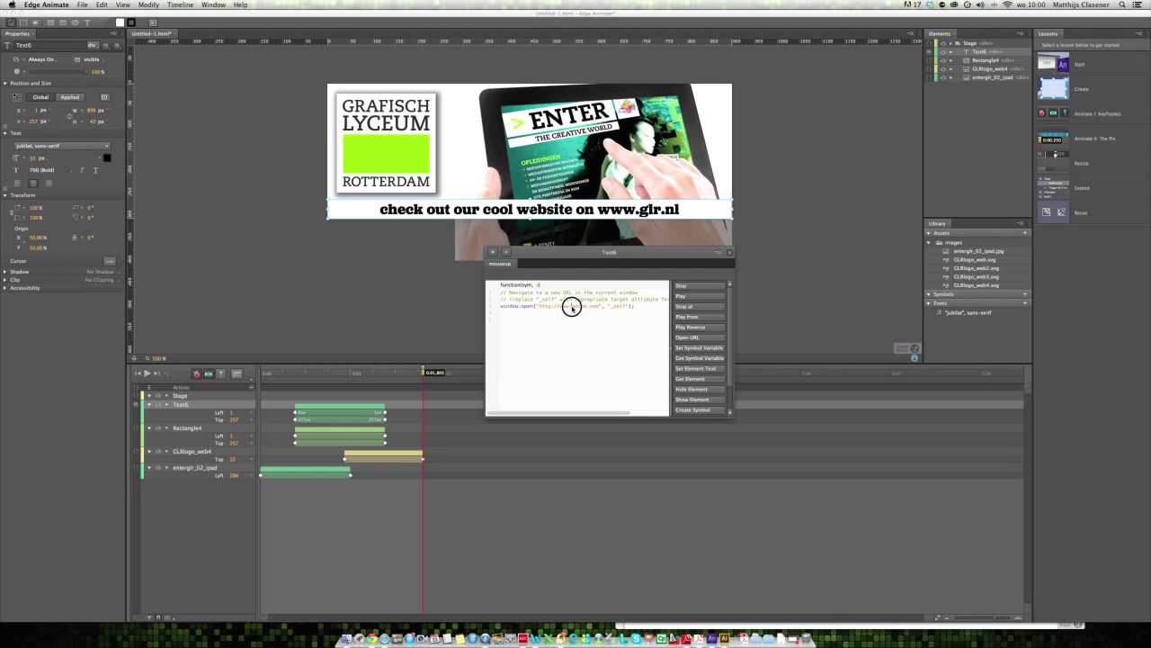
{"action": "left_click_drag", "start_coordinate": [572, 307], "coordinate": [599, 310]}
{"action": "type", "text": "glr.nl"}
{"action": "left_click", "coordinate": [606, 308]}
{"action": "double_click", "coordinate": [608, 308]}
{"action": "type", "text": "_blank"}
{"action": "left_click", "coordinate": [389, 321]}
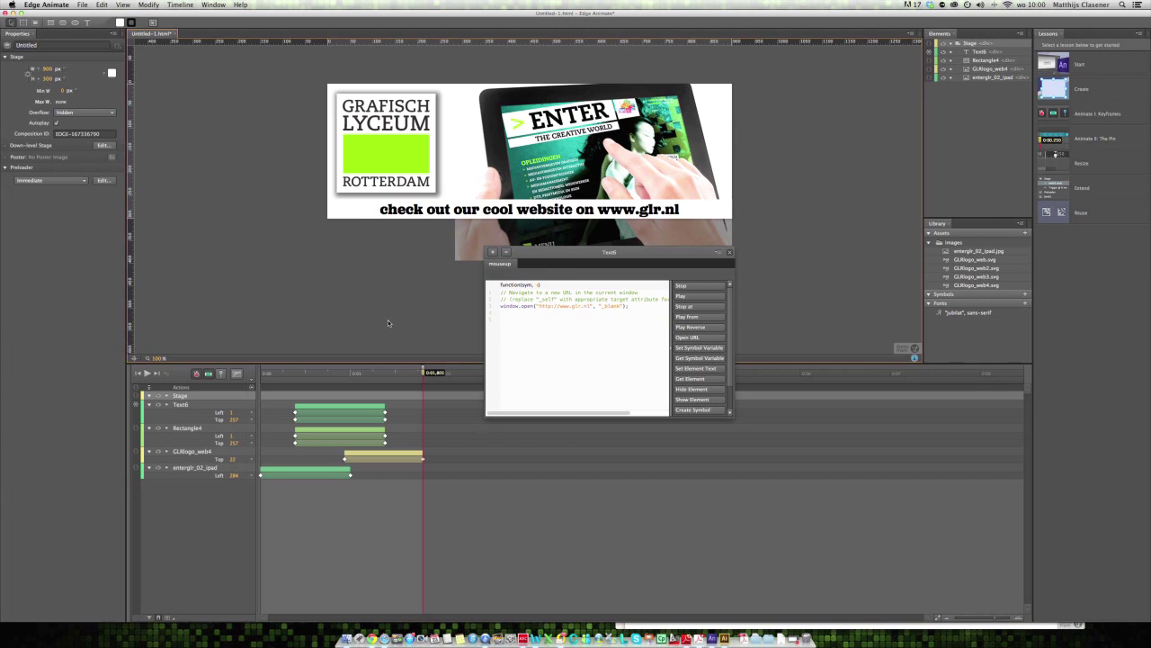
- Preview the banner in Safari with Cmd+Enter and test that the link text opens glr.nl
{"action": "key", "text": "super+Return"}
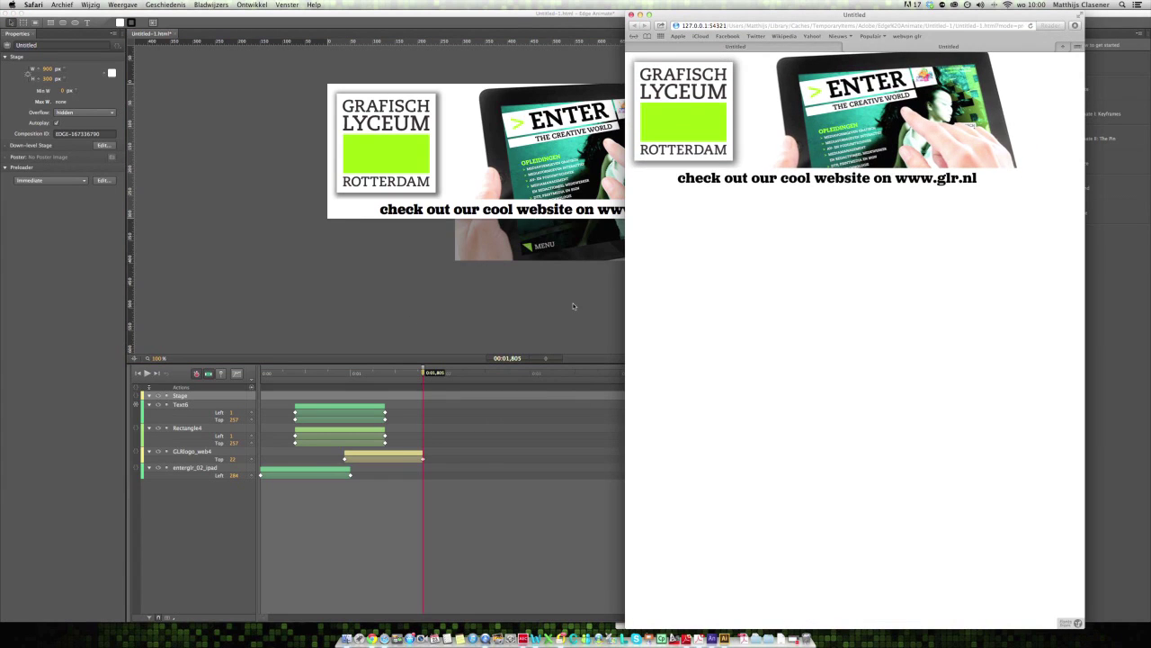
{"action": "left_click", "coordinate": [808, 179]}
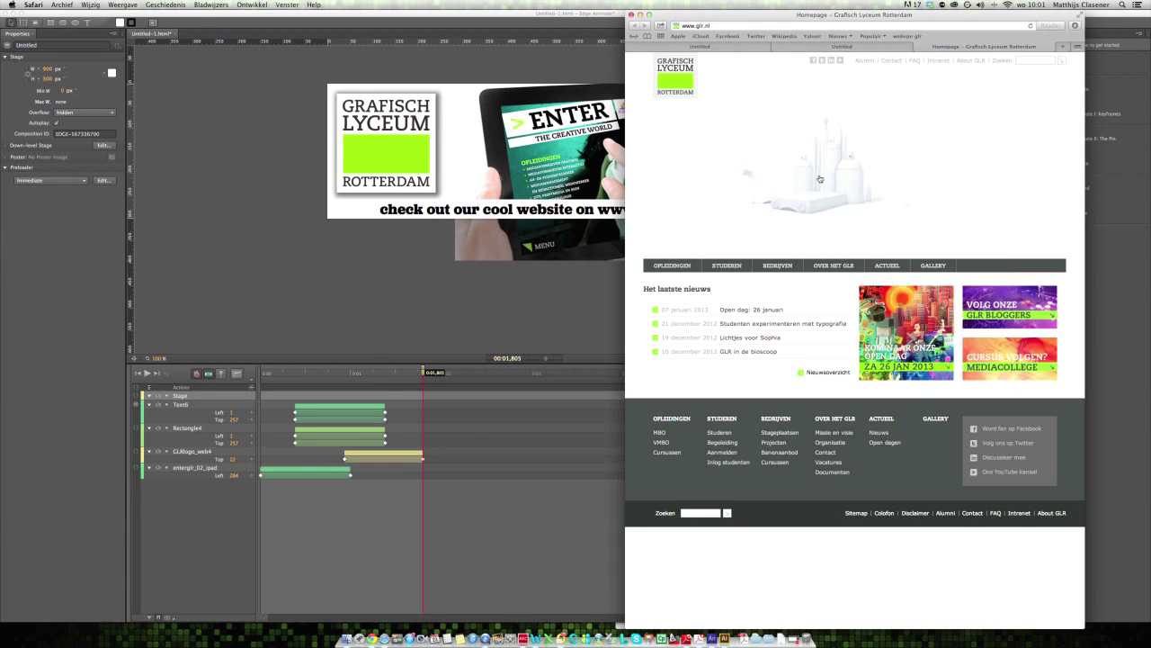
{"action": "key", "text": "ctrl+shift+Tab"}
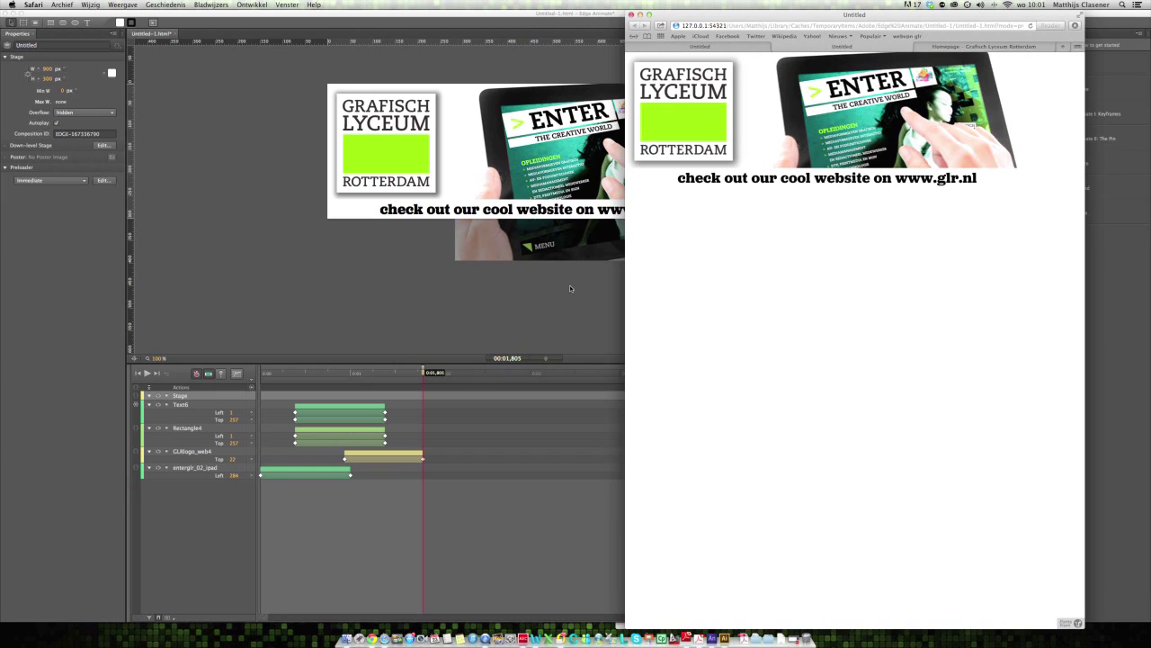
{"action": "scroll", "coordinate": [567, 286], "scroll_direction": "down", "scroll_amount": 5}
- Set the link text element's cursor to the hand 'pointer' cursor in Properties
{"action": "left_click", "coordinate": [494, 261]}
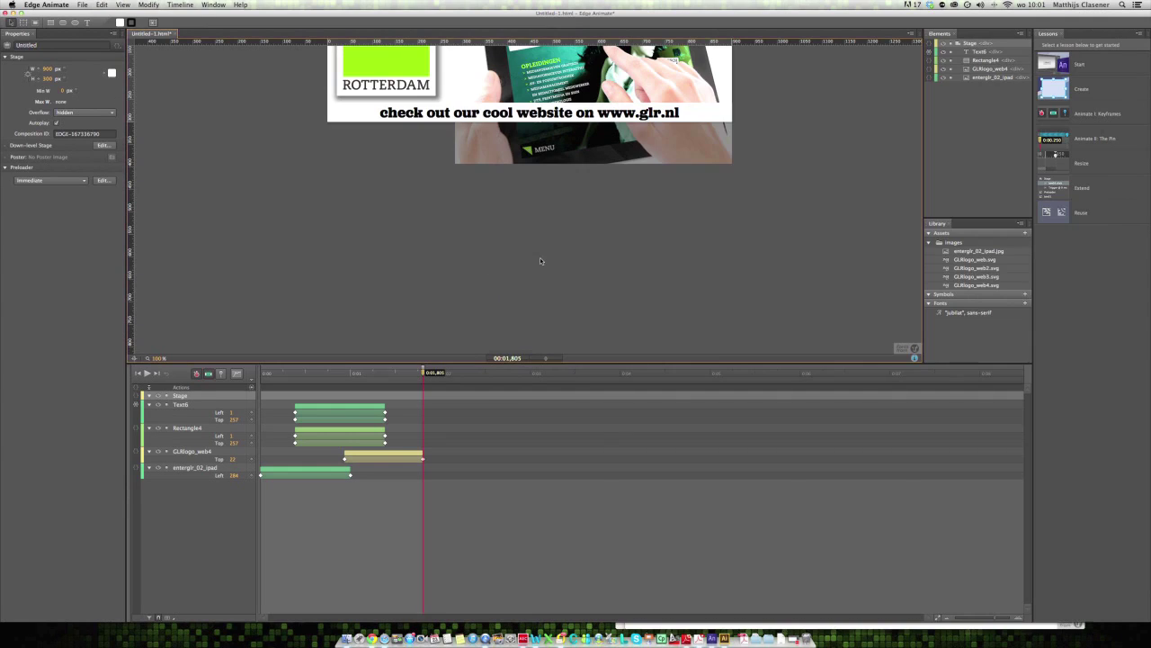
{"action": "scroll", "coordinate": [536, 254], "scroll_direction": "up", "scroll_amount": 4}
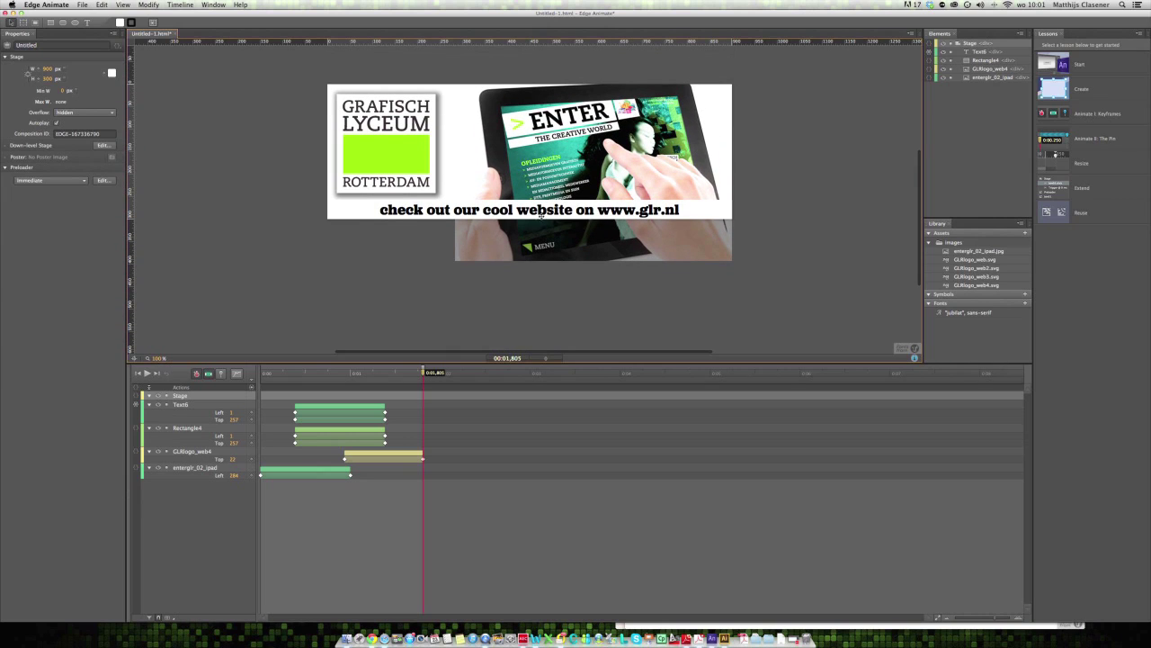
{"action": "left_click", "coordinate": [541, 215]}
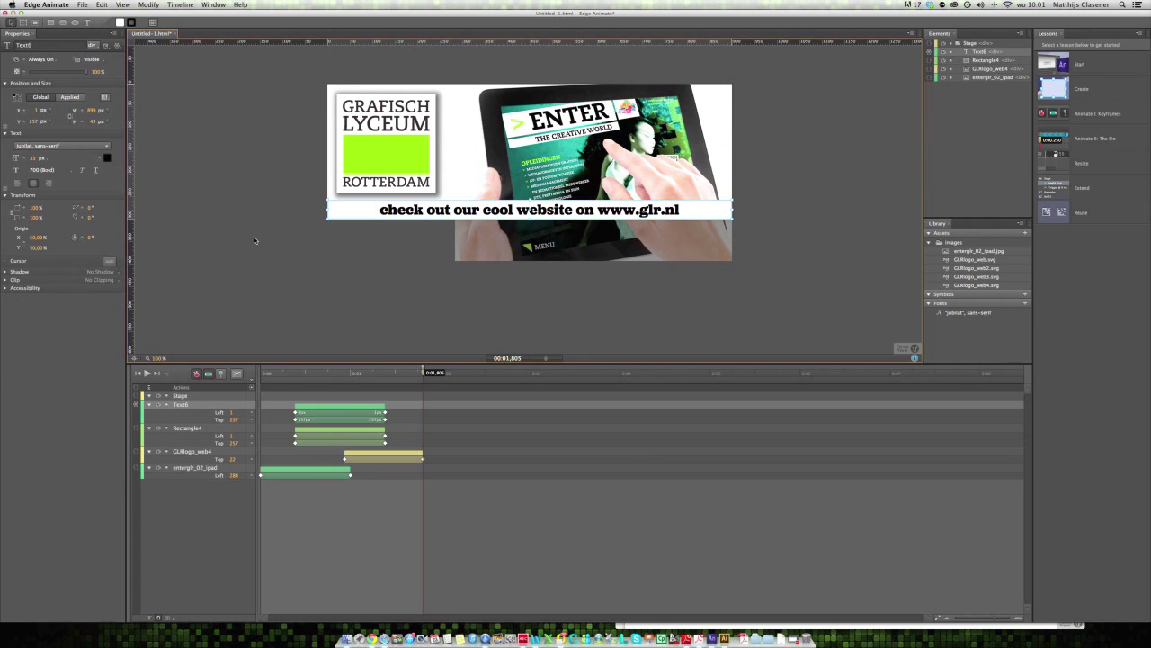
{"action": "left_click", "coordinate": [109, 261]}
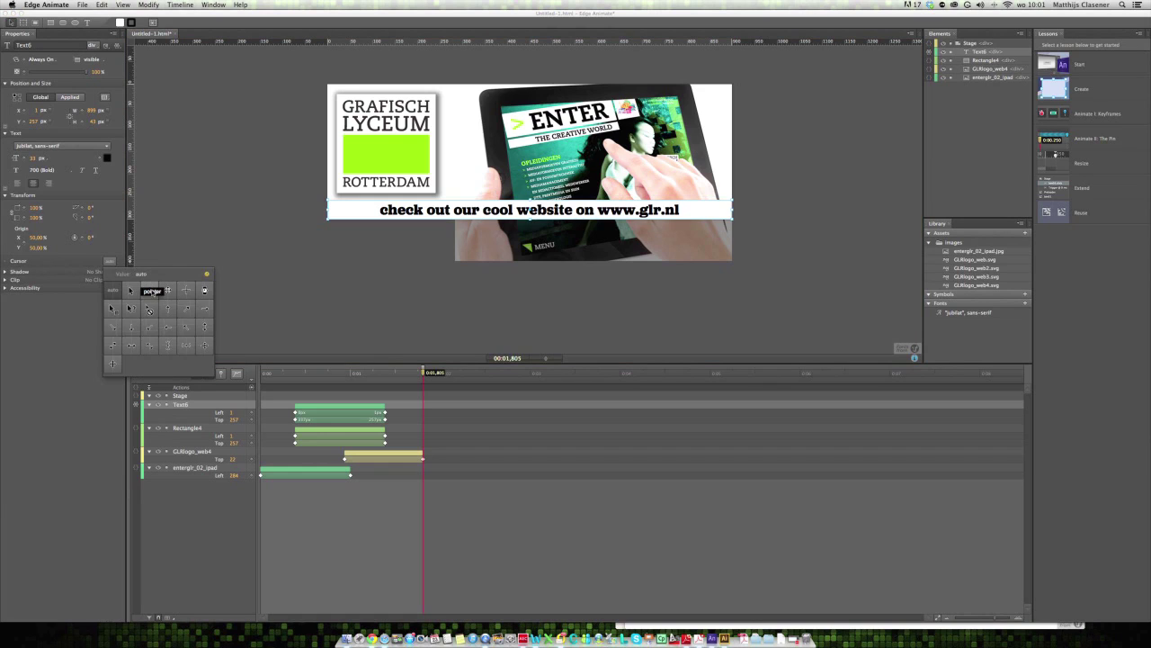
{"action": "left_click", "coordinate": [152, 290]}
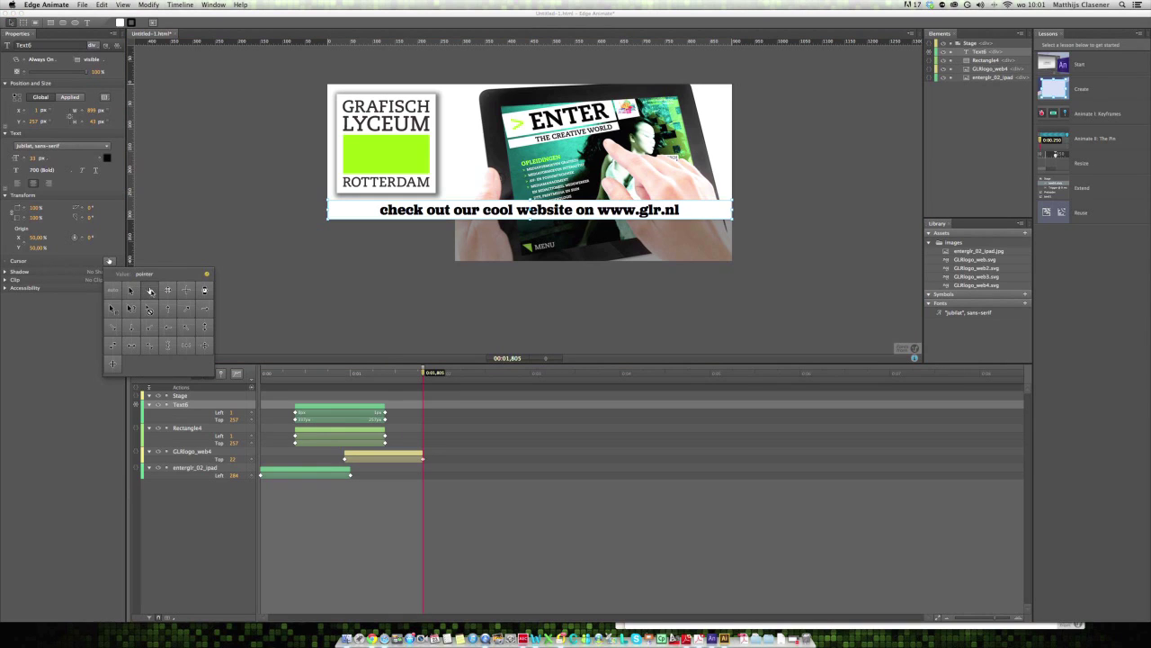
{"action": "left_click", "coordinate": [253, 290]}
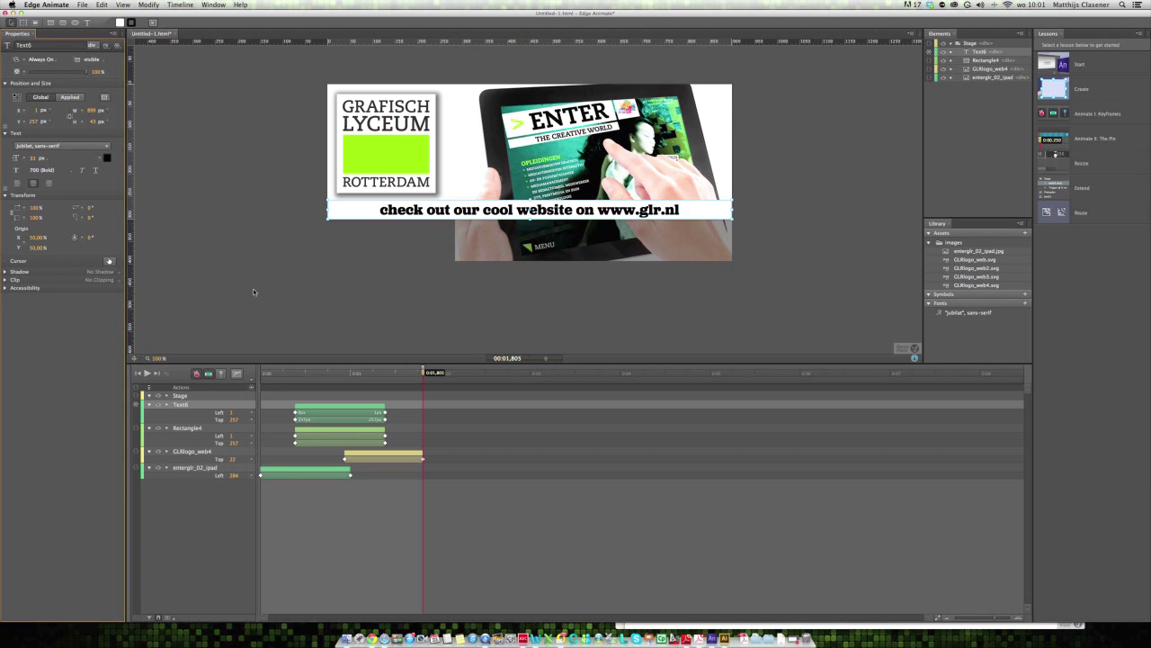
- Preview the banner, follow its link text to glr.nl, then open the About GLR page
{"action": "key", "text": "super+Return"}
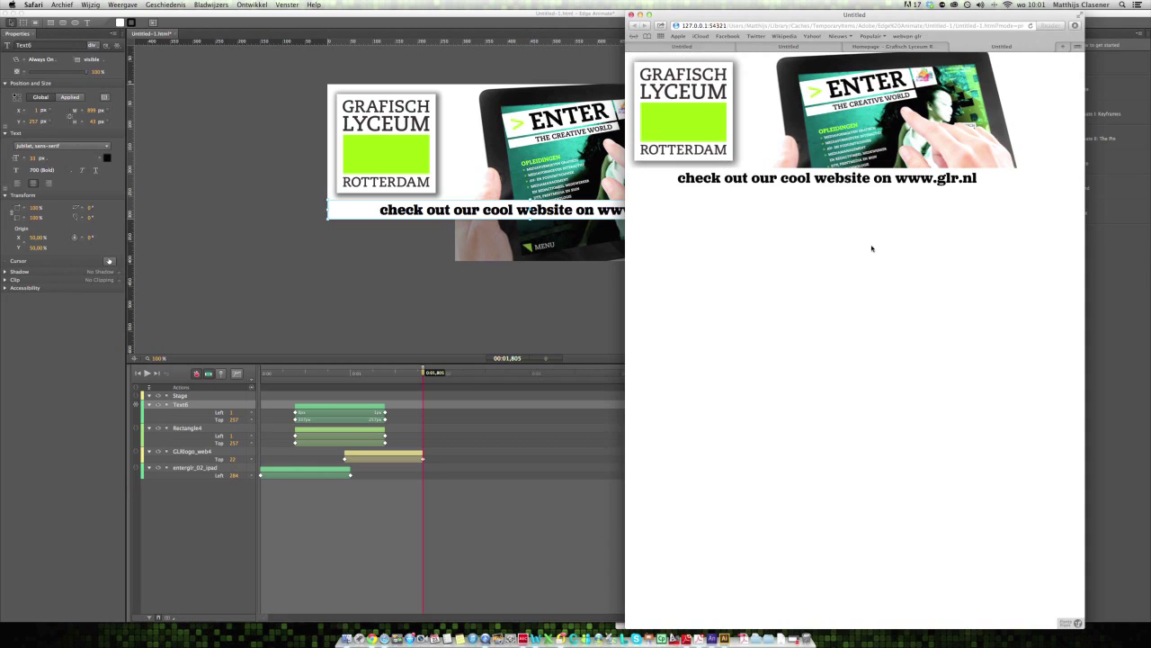
{"action": "left_click", "coordinate": [864, 182]}
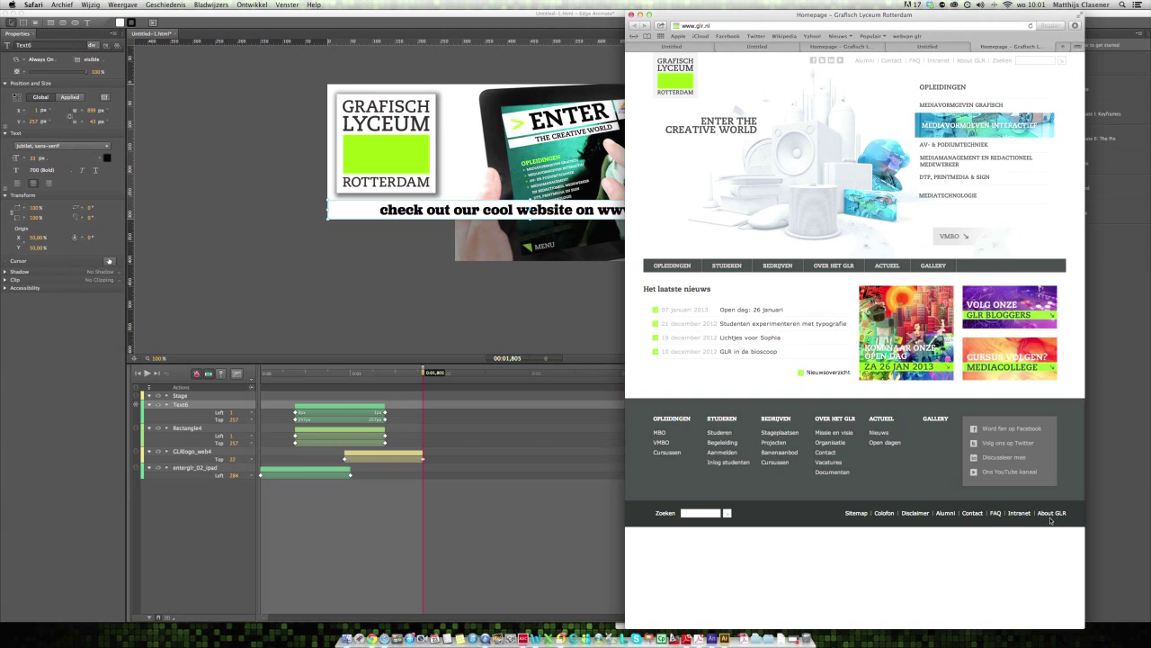
{"action": "left_click", "coordinate": [1061, 513]}
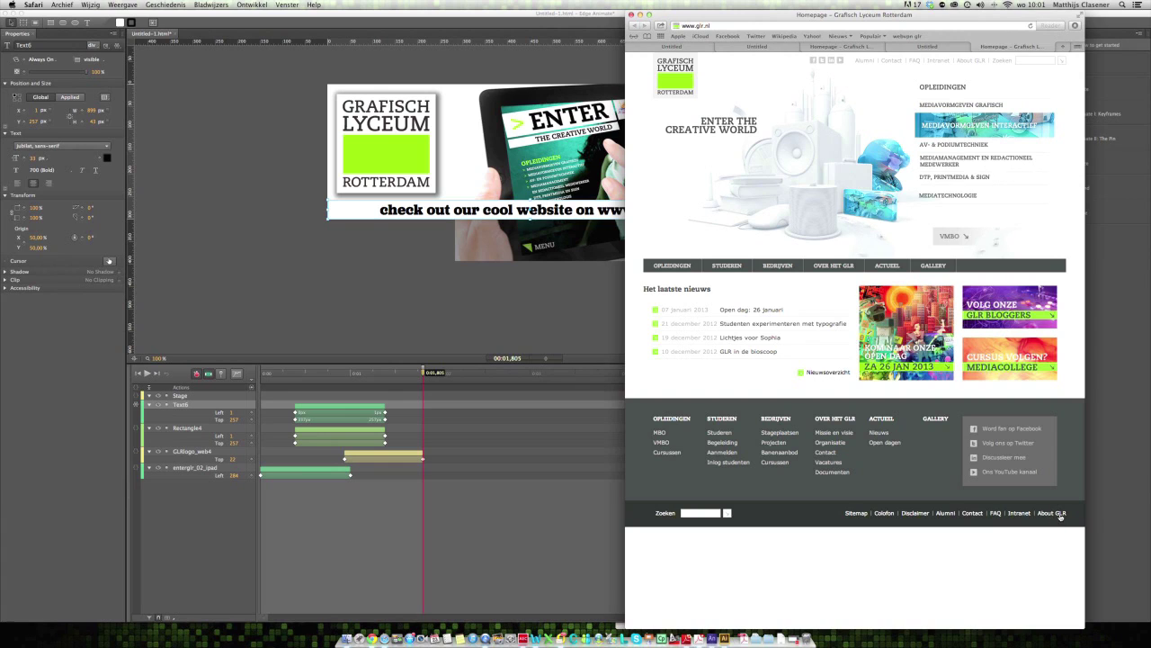